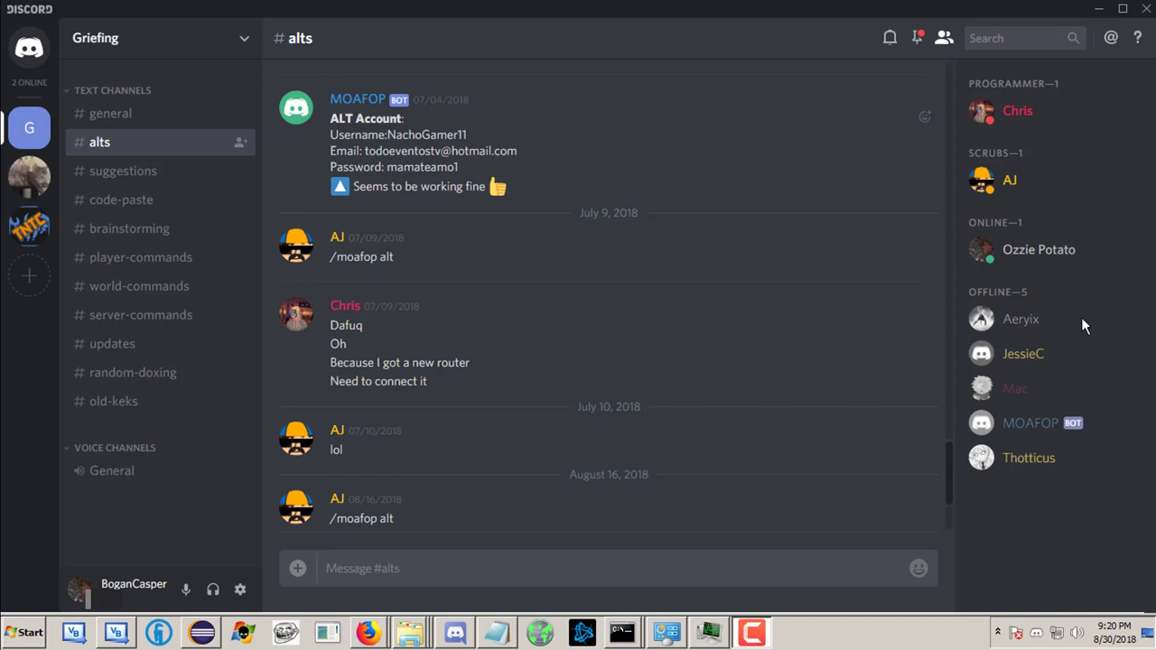
mouse_move(1015, 388)
click(1020, 401)
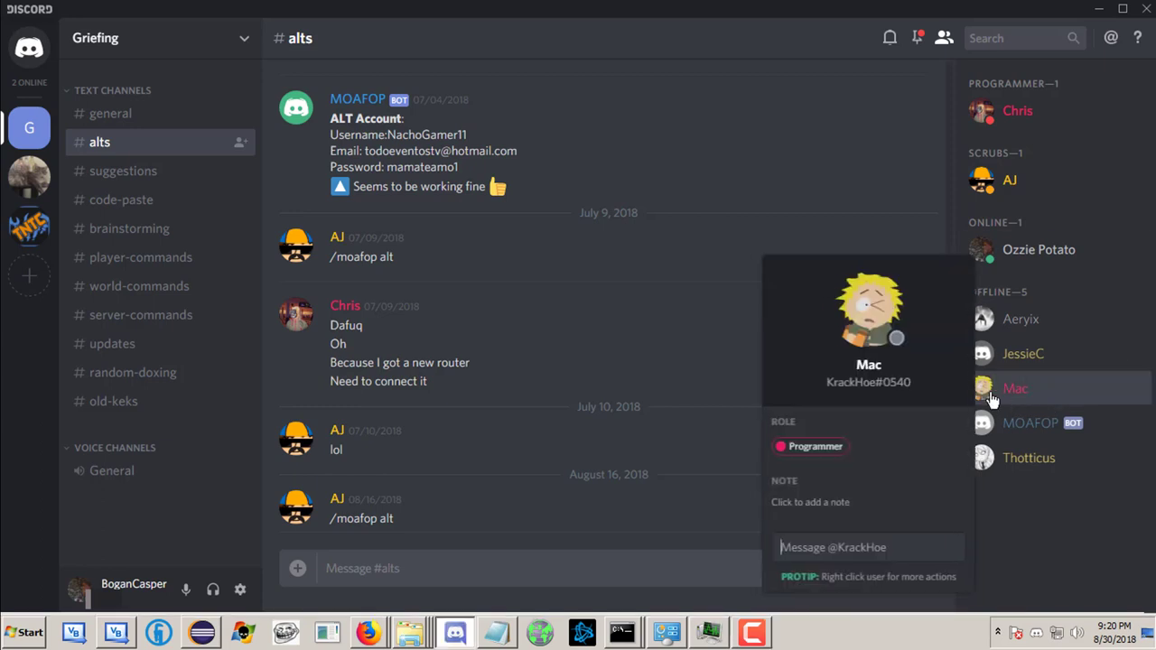
click(718, 329)
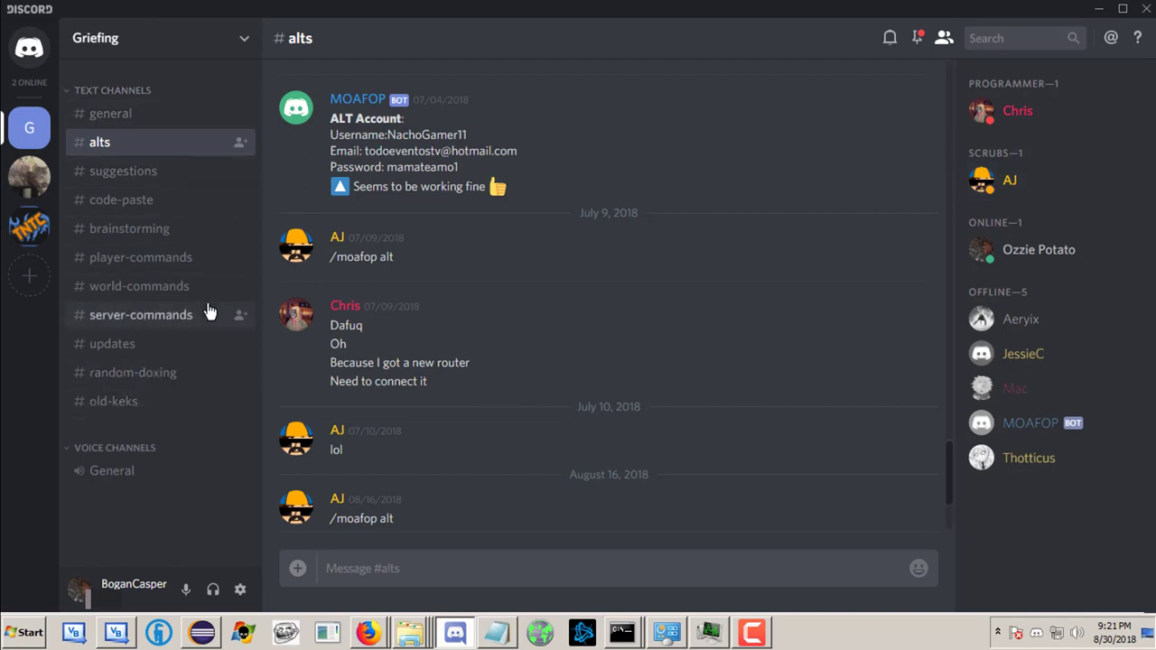
scroll(614, 289, up, 3)
scroll(635, 270, up, 5)
scroll(624, 291, down, 2)
scroll(587, 284, down, 6)
scroll(556, 289, down, 1)
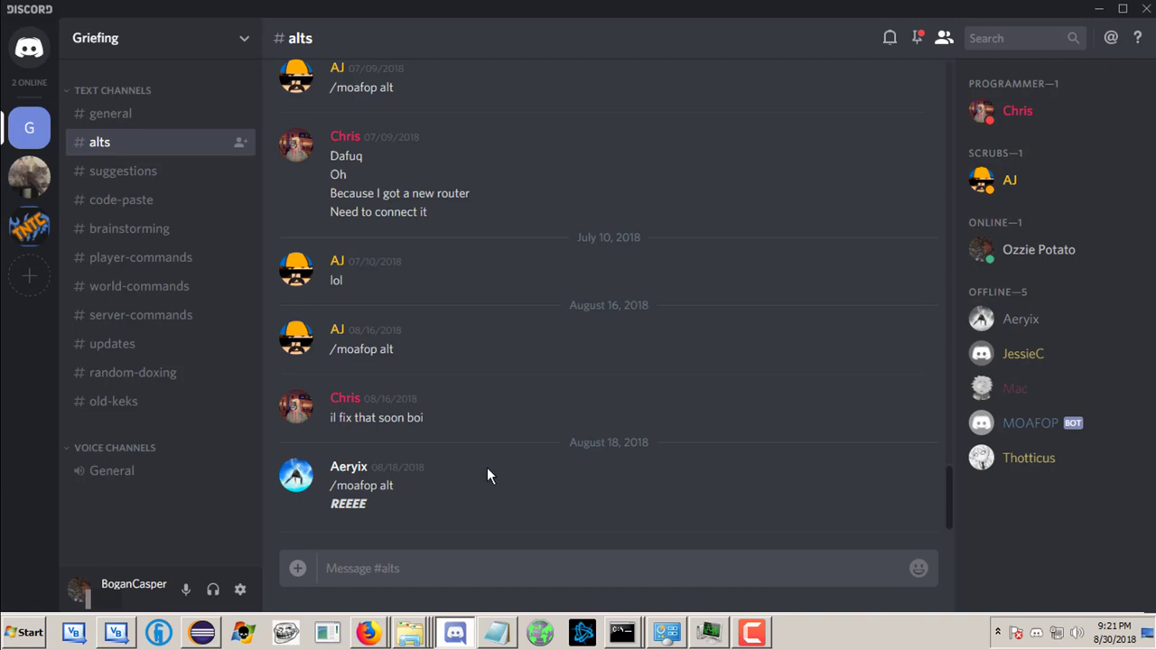
Switch to Eclipse and bring Program.java up in the editor
mouse_move(633, 343)
click(201, 632)
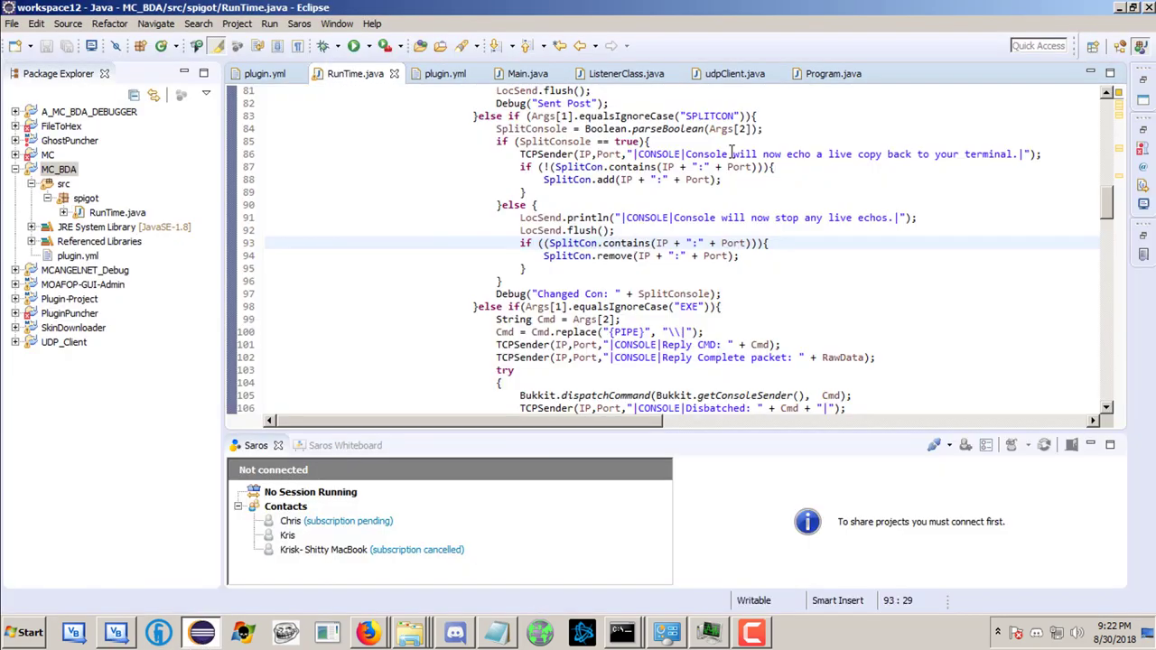
click(617, 218)
scroll(678, 271, down, 2)
scroll(722, 262, up, 2)
scroll(649, 268, down, 1)
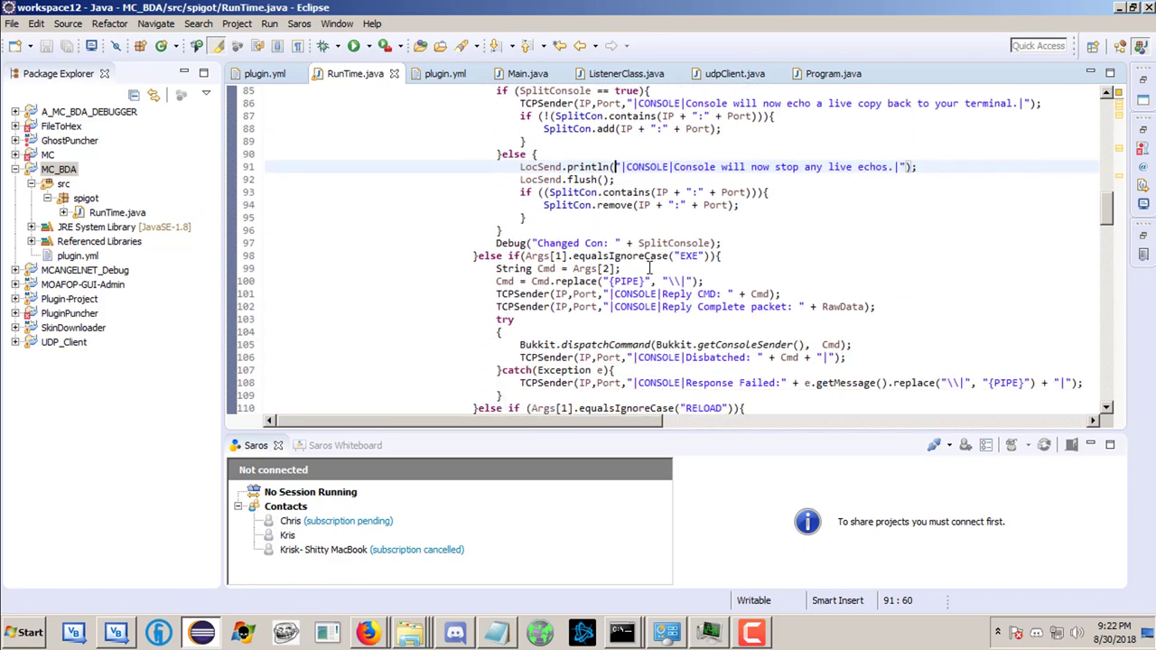
click(822, 74)
click(508, 190)
scroll(451, 199, down, 1)
scroll(324, 208, down, 2)
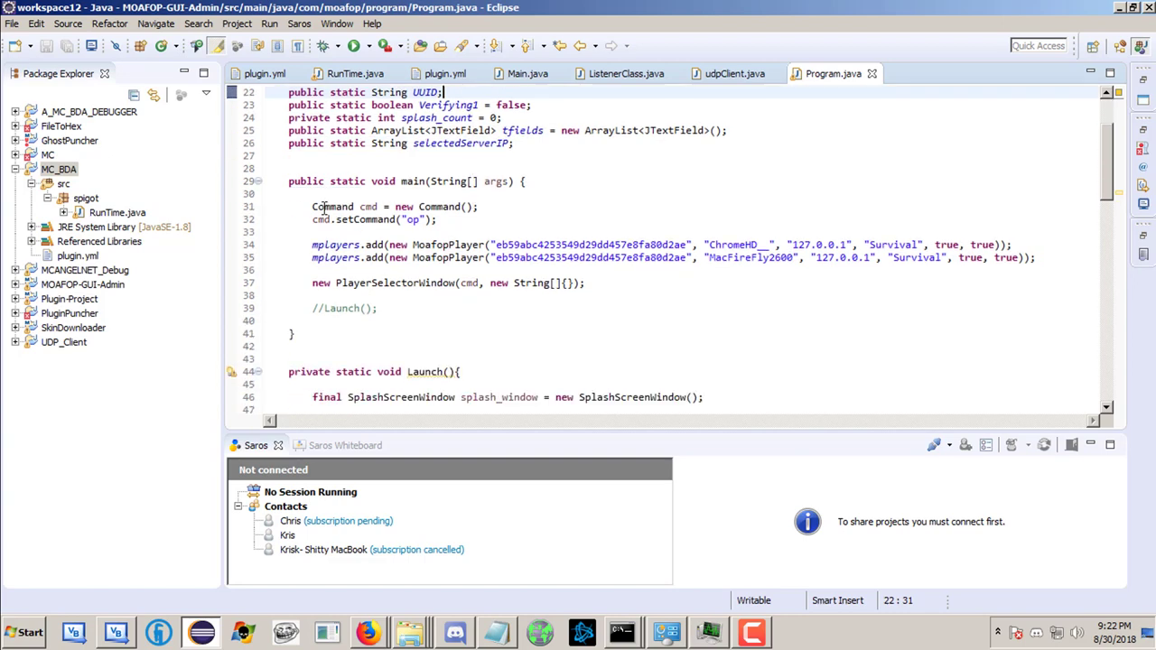
scroll(316, 220, down, 1)
Uncomment Launch(), comment out new PlayerSelectorWindow, then save and launch with Ctrl+F11
click(323, 258)
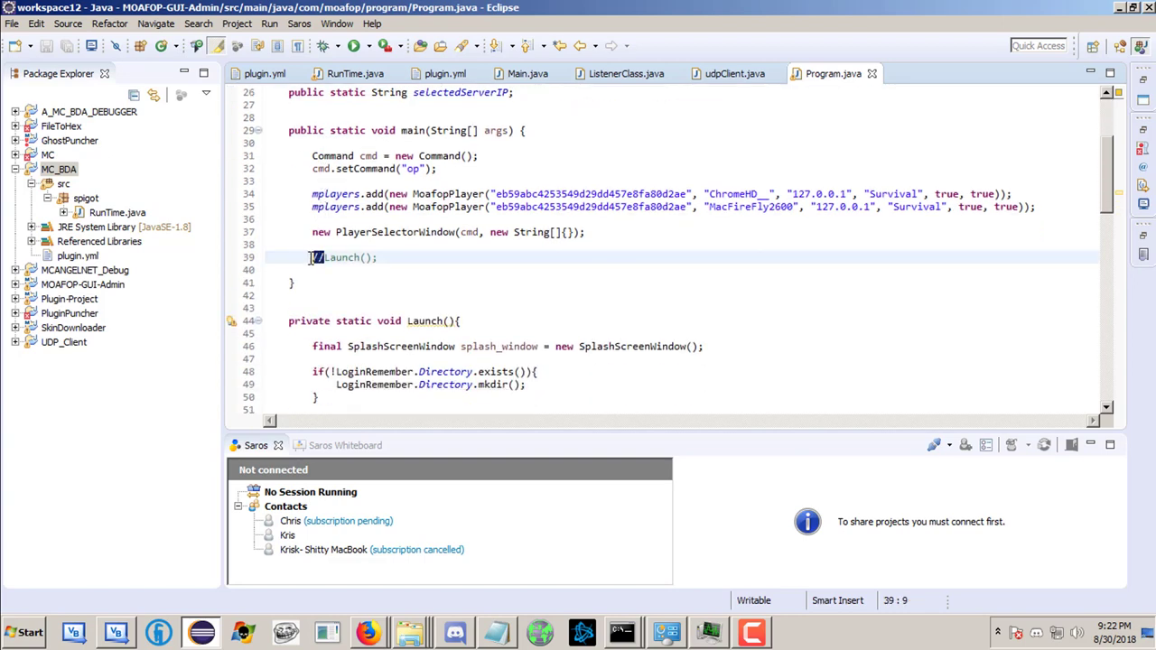
key(BackSpace)
key(BackSpace)
click(310, 233)
text(//)
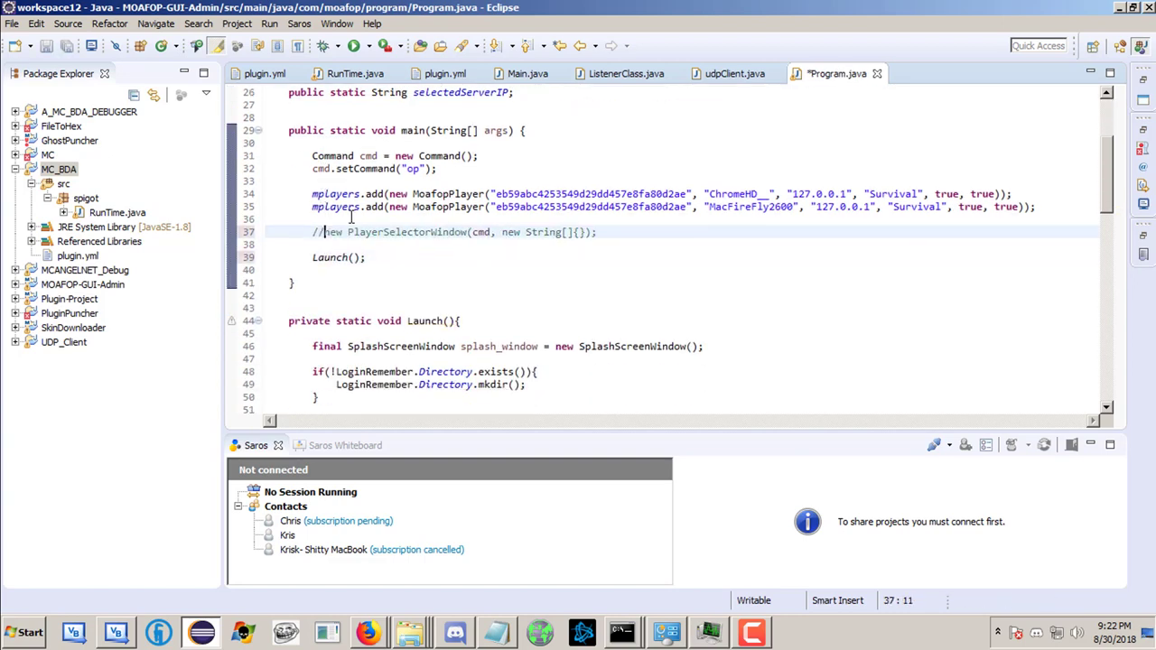
click(346, 219)
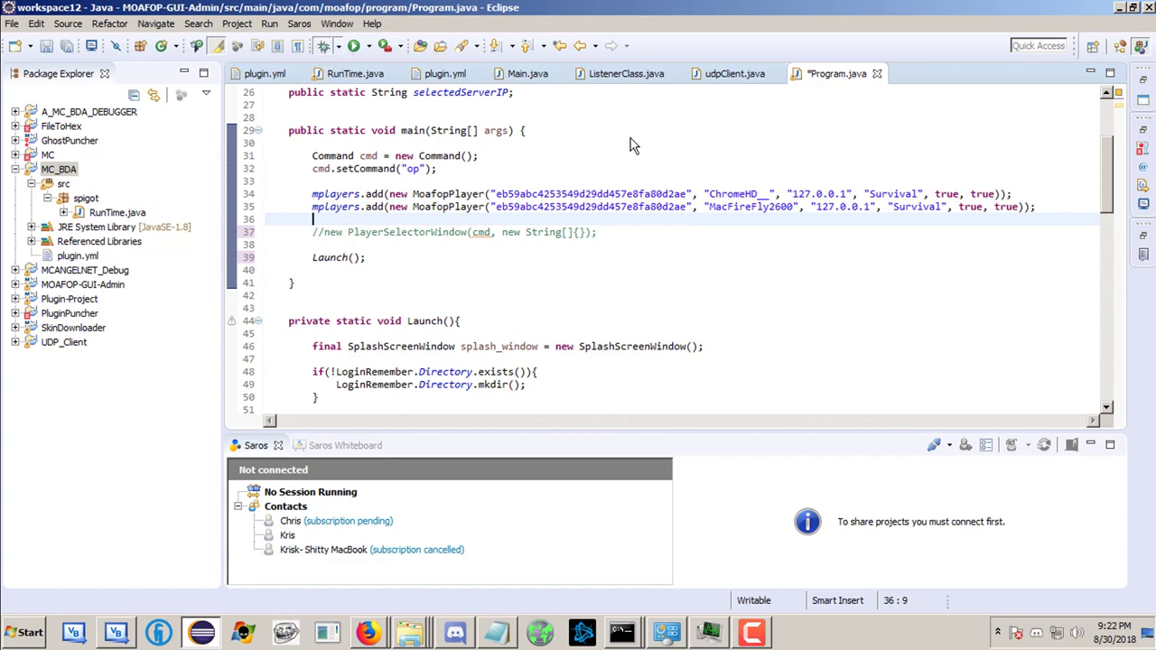
key(ctrl+F11)
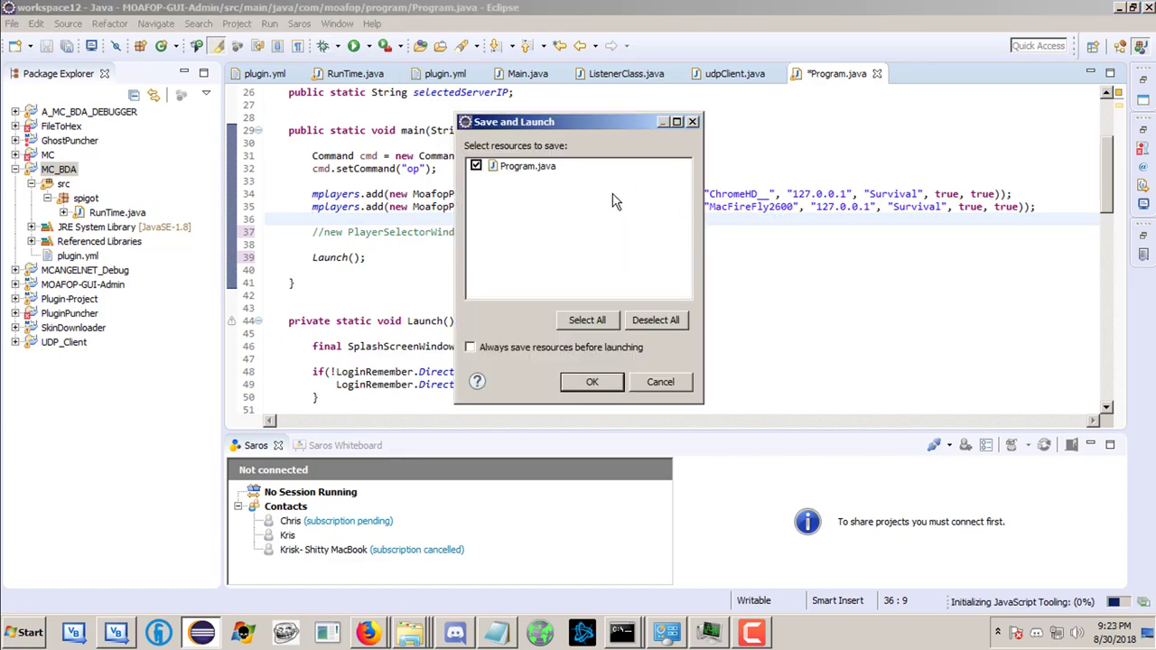
click(574, 379)
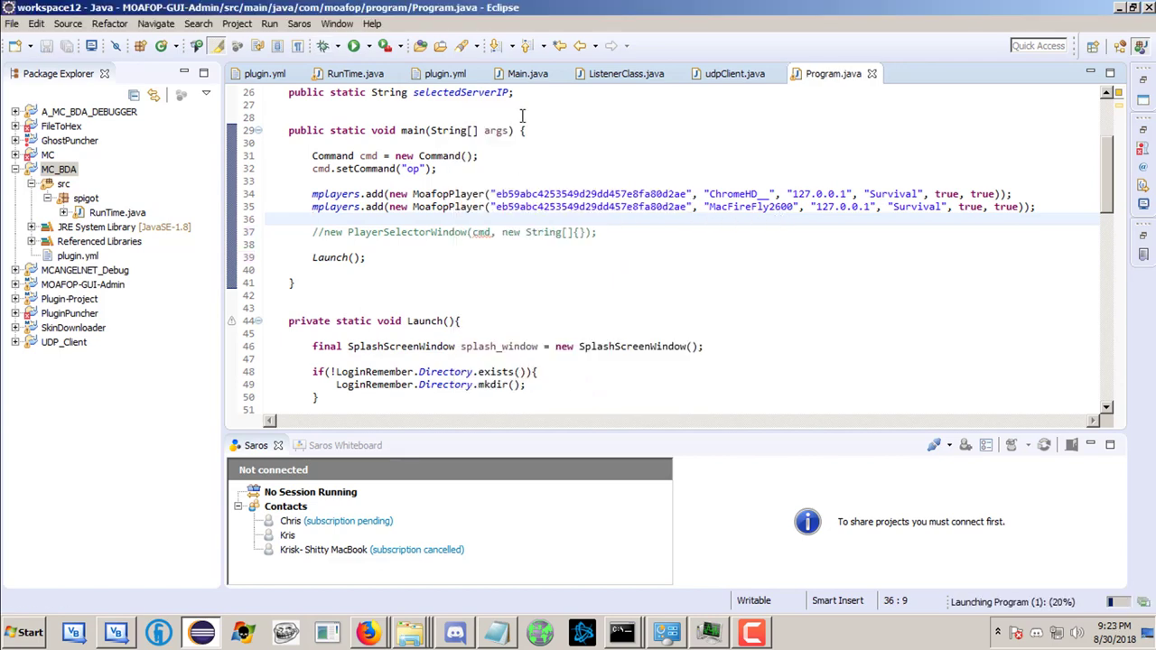
scroll(632, 190, down, 1)
scroll(645, 193, down, 1)
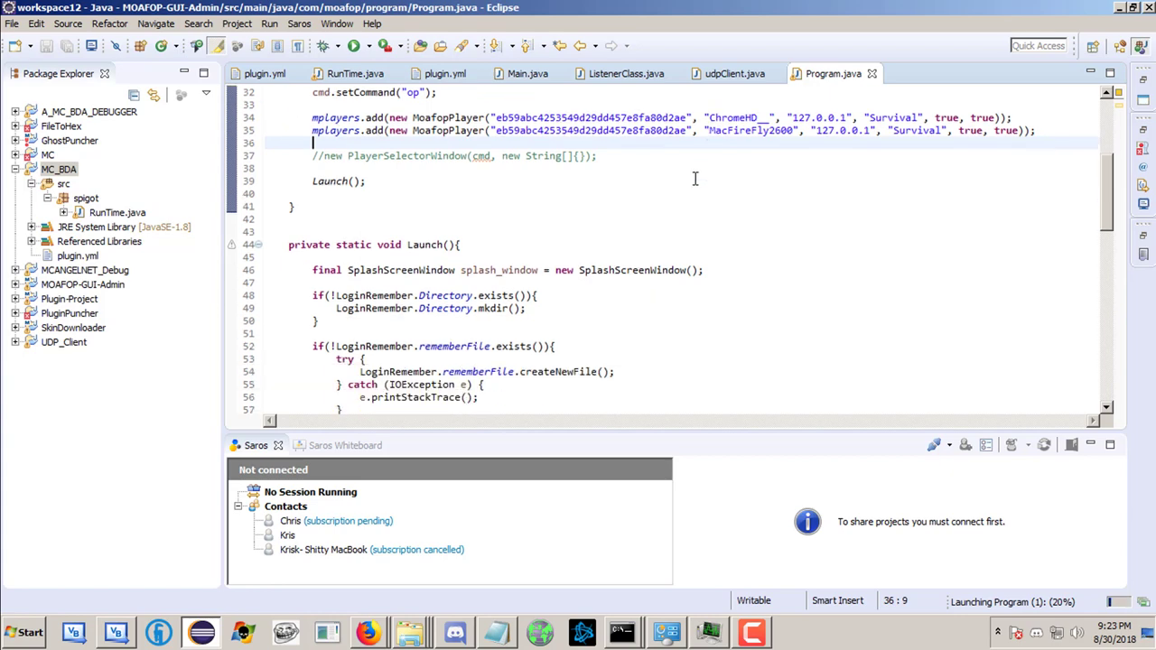
Log in through Access Panel, pick Chris Test Server in the IP Selector, and connect
click(14, 285)
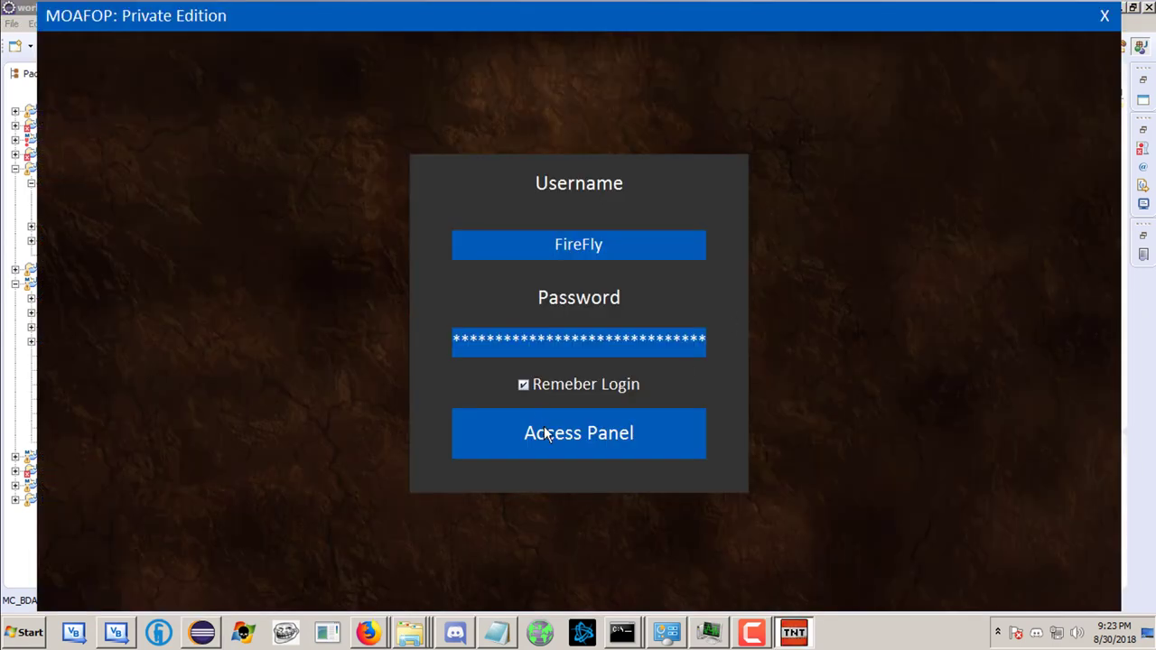
click(622, 445)
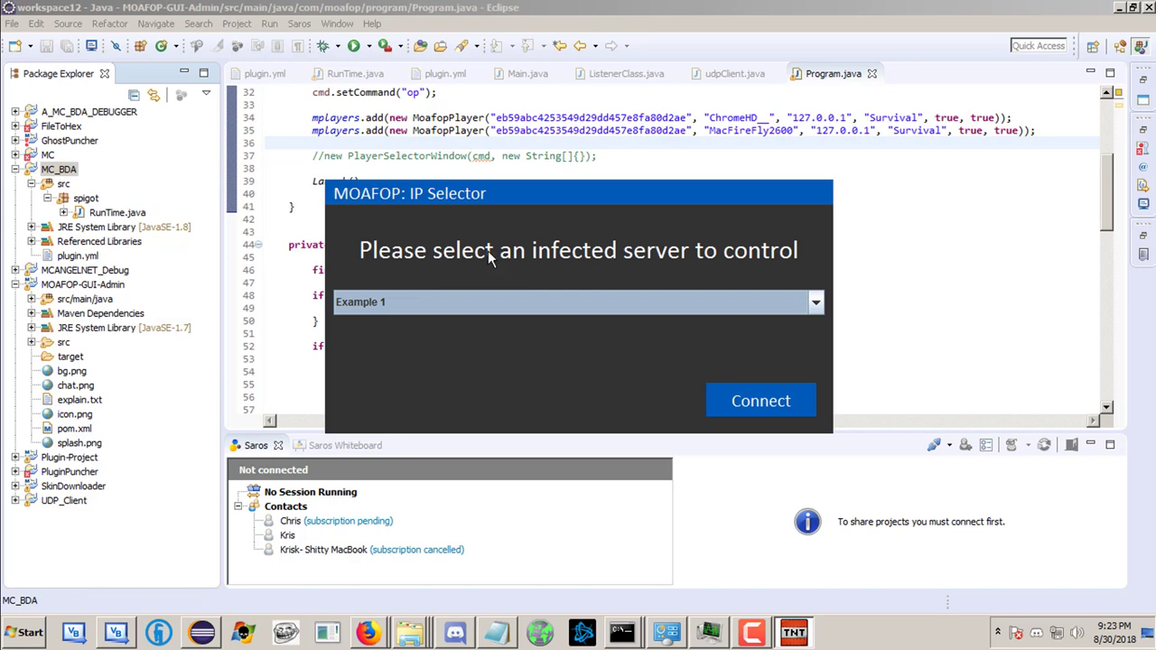
click(812, 307)
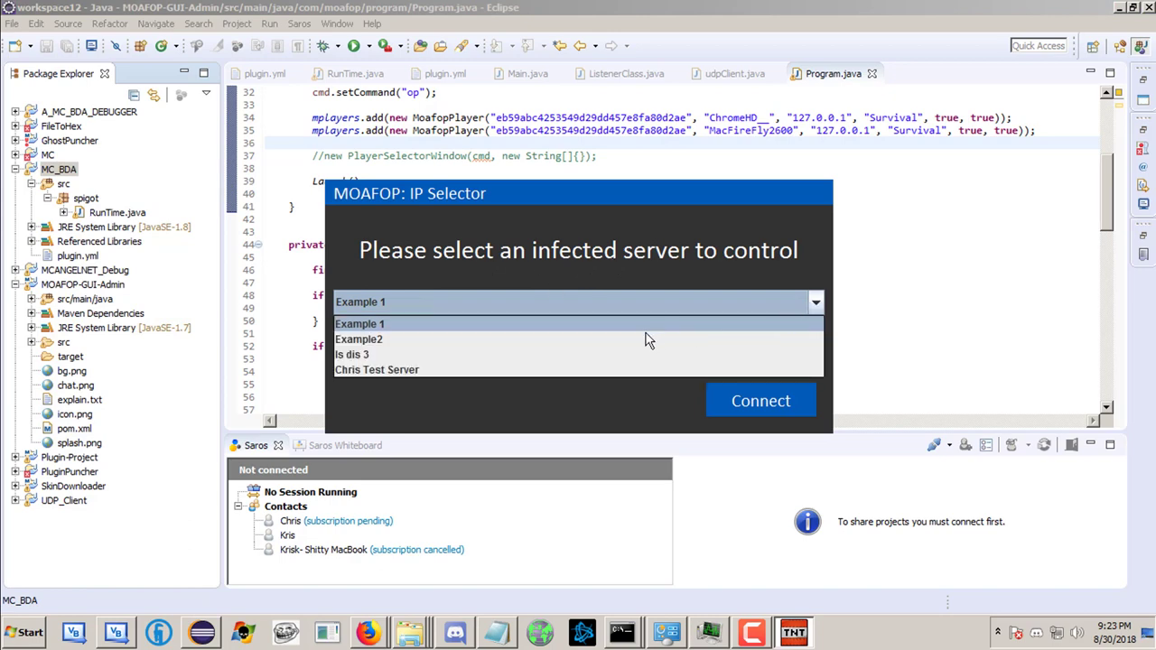
click(497, 369)
click(763, 399)
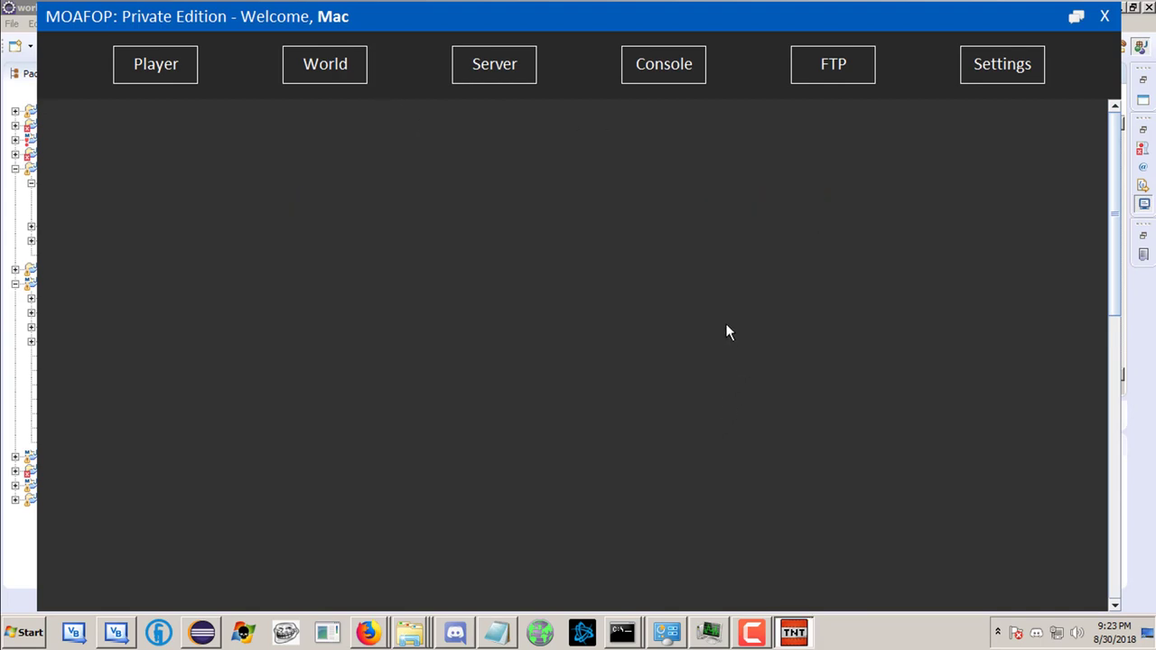
Browse the Player, World and Server command tiles, ending on Player
click(159, 72)
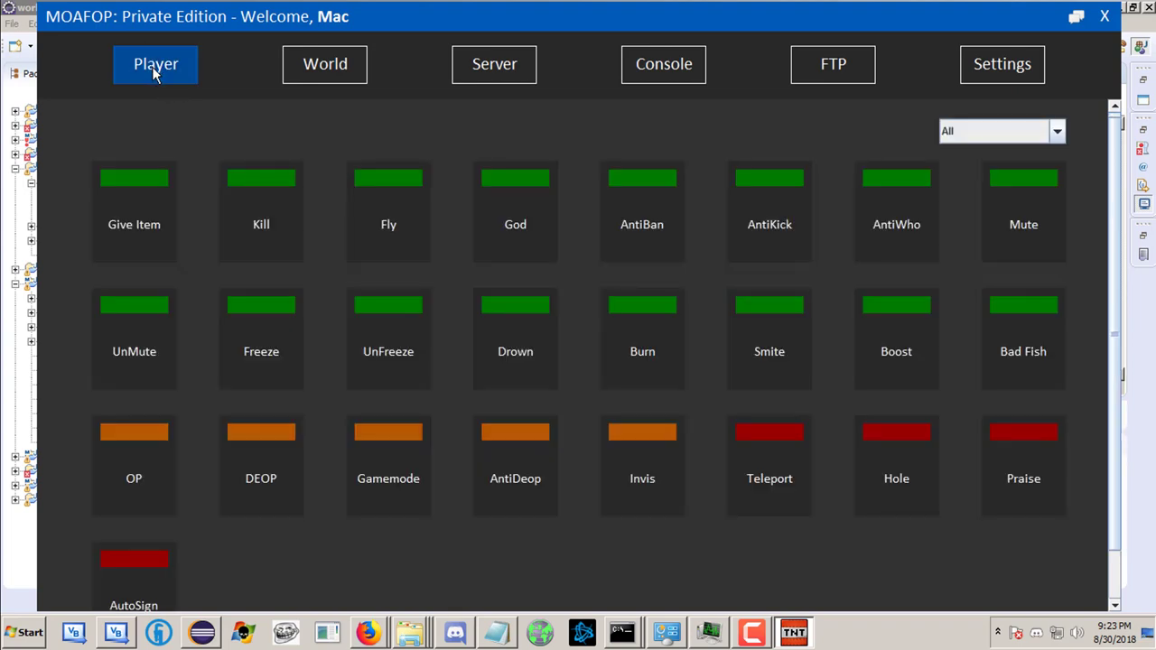
click(332, 70)
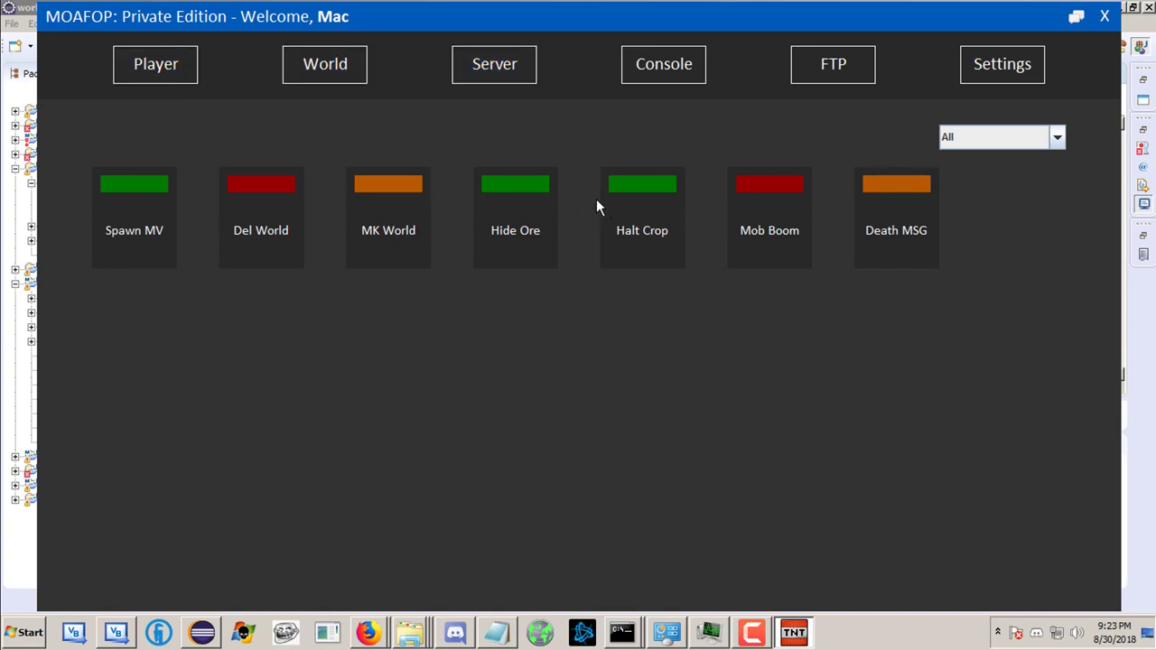
click(517, 78)
click(326, 65)
click(143, 70)
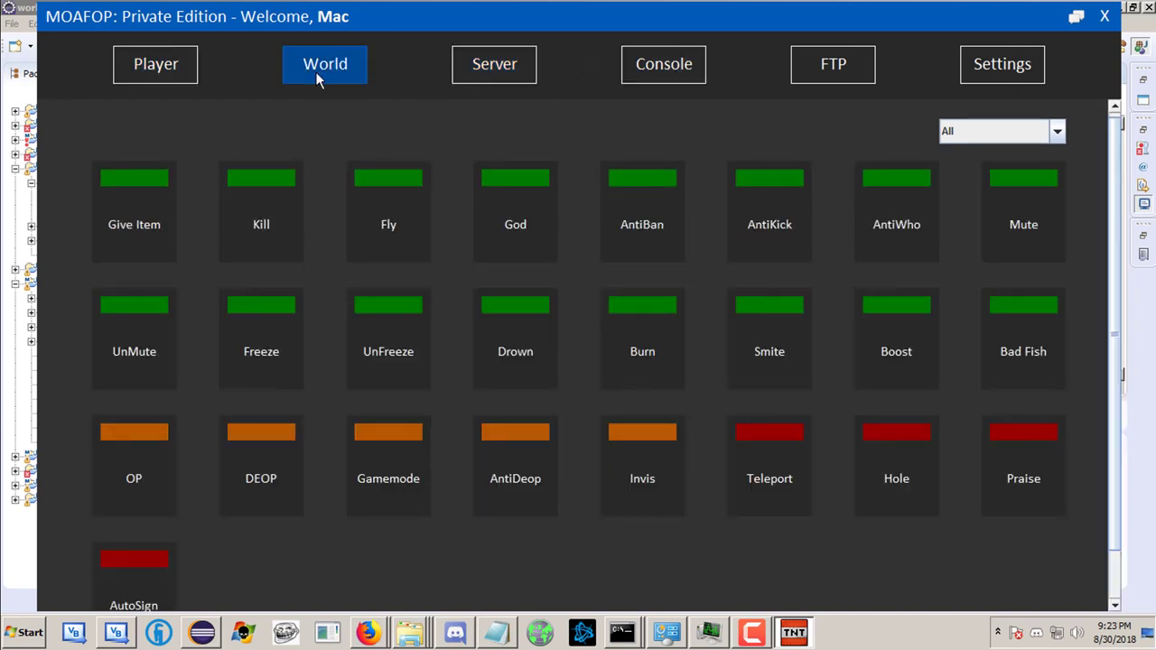
Filter commands to low, medium, then high risk, and finally show all risk levels
click(1055, 132)
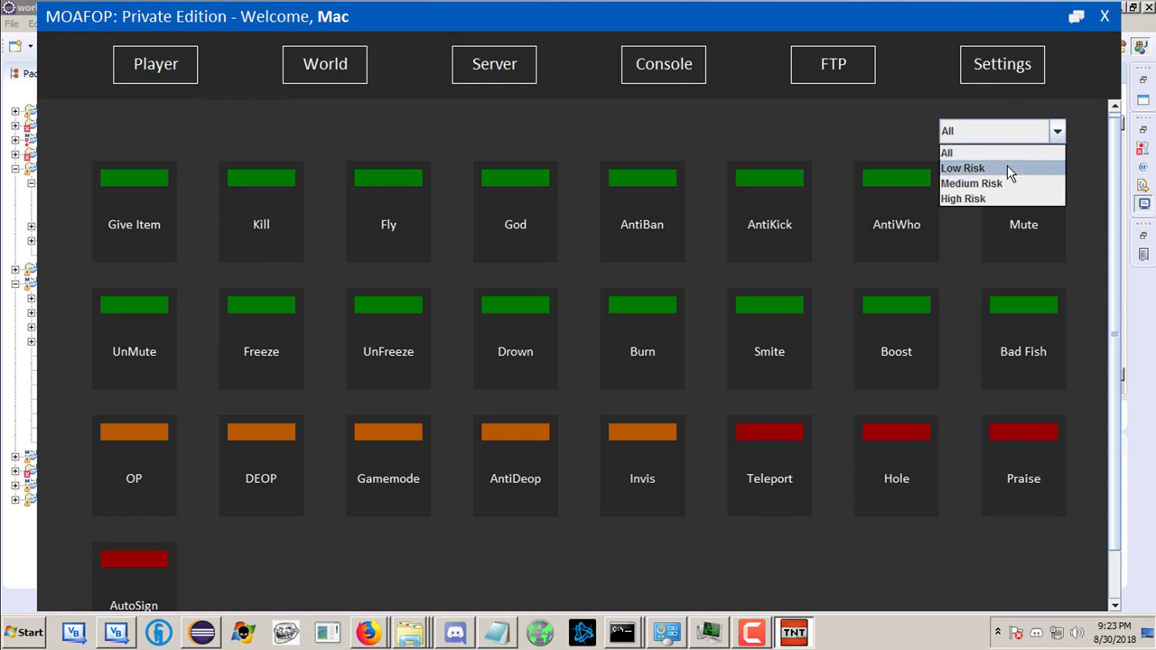
click(1016, 165)
click(1035, 140)
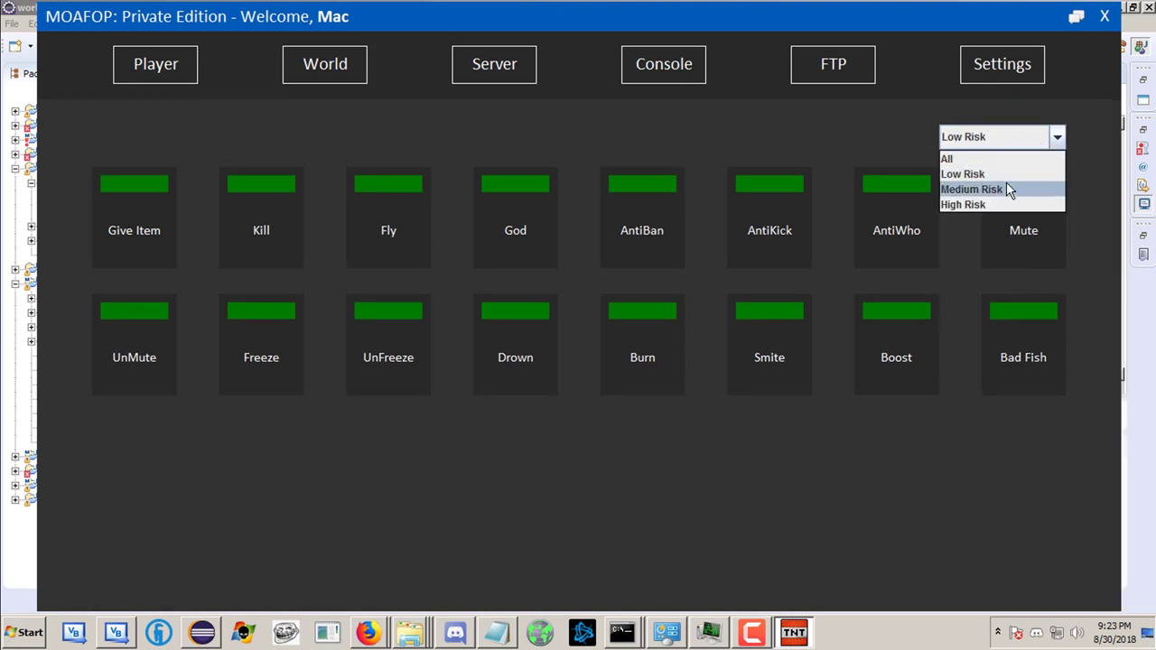
click(1005, 185)
click(998, 137)
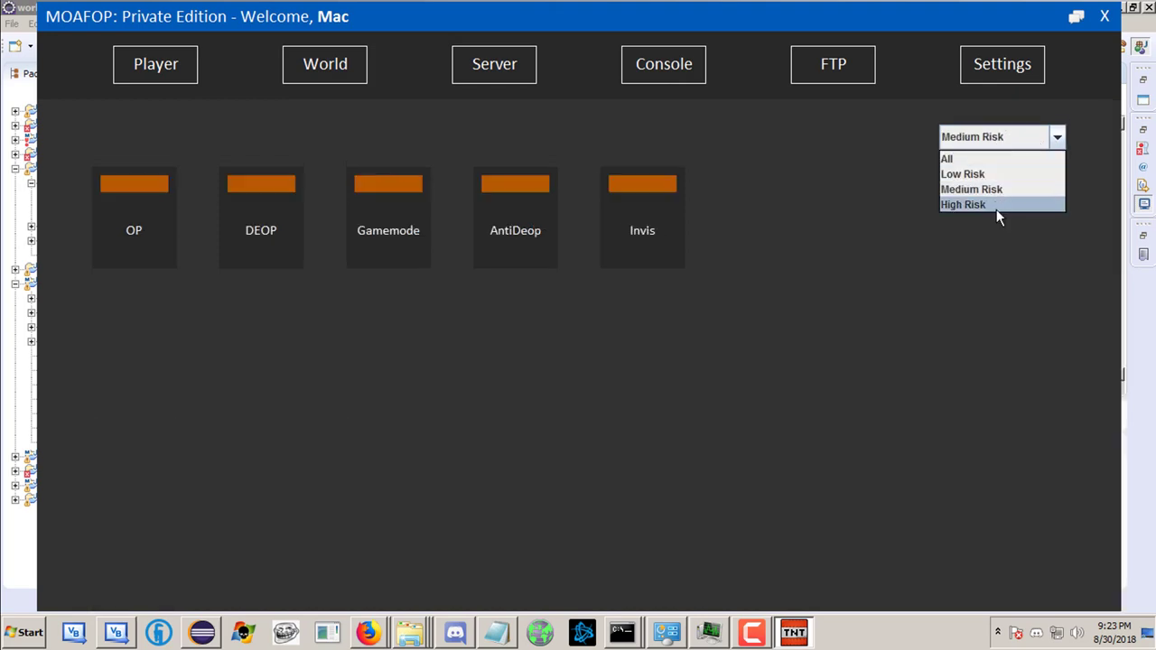
click(995, 203)
click(1034, 140)
click(998, 158)
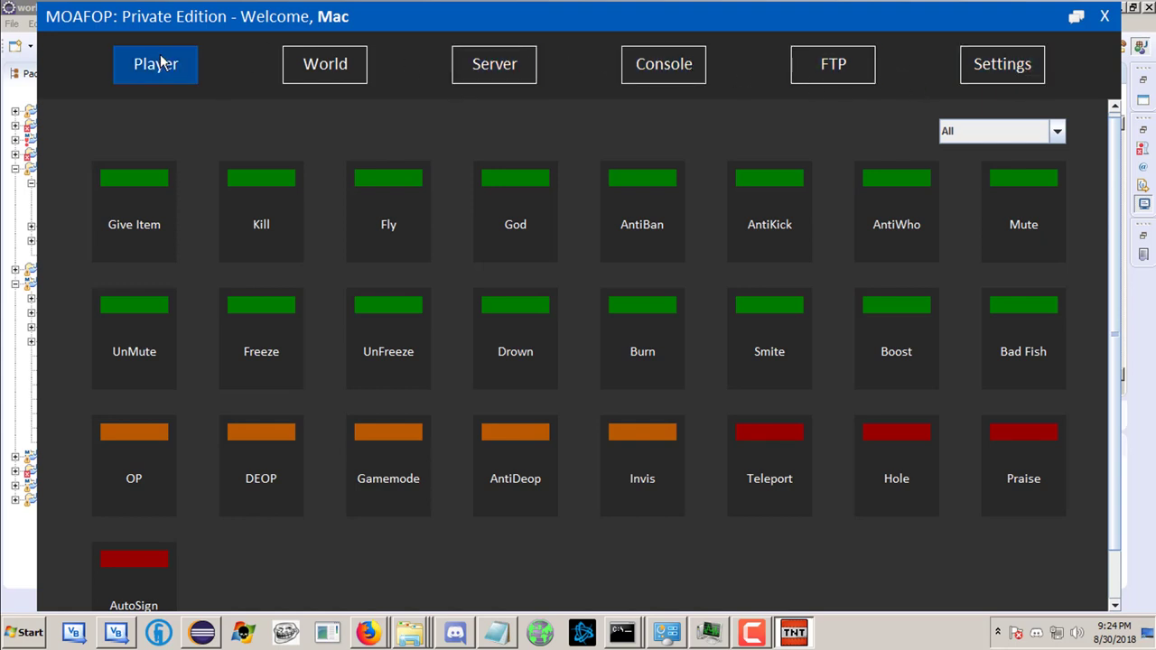
Open and close the chat client, then browse World, blocking and Player tiles
click(297, 73)
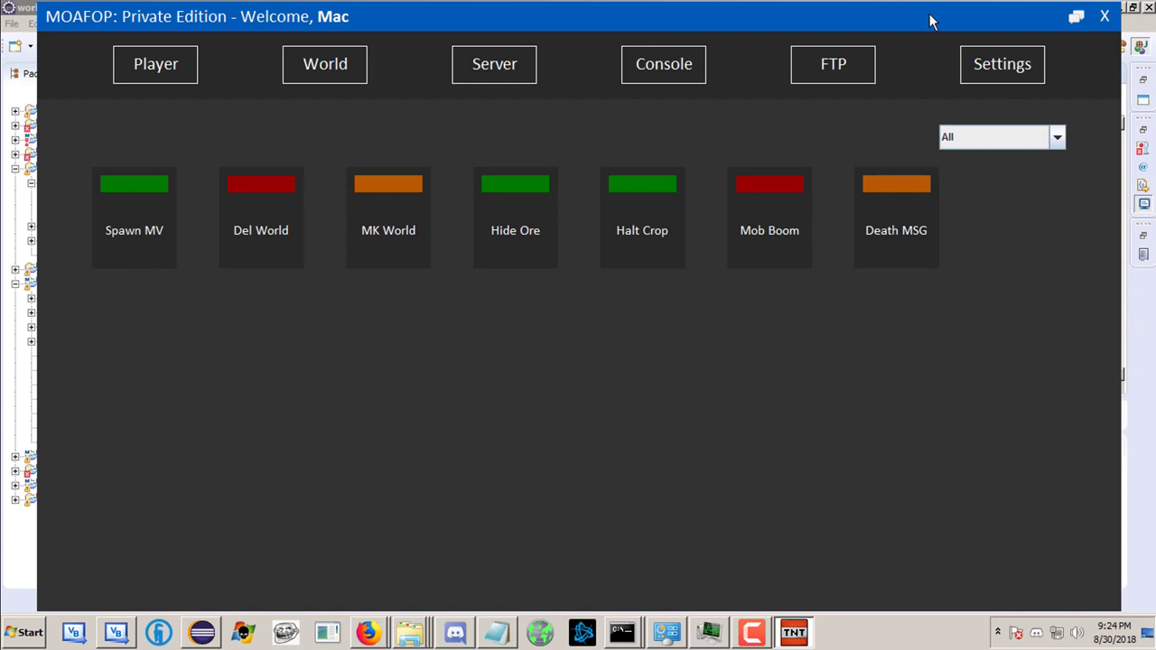
click(1075, 17)
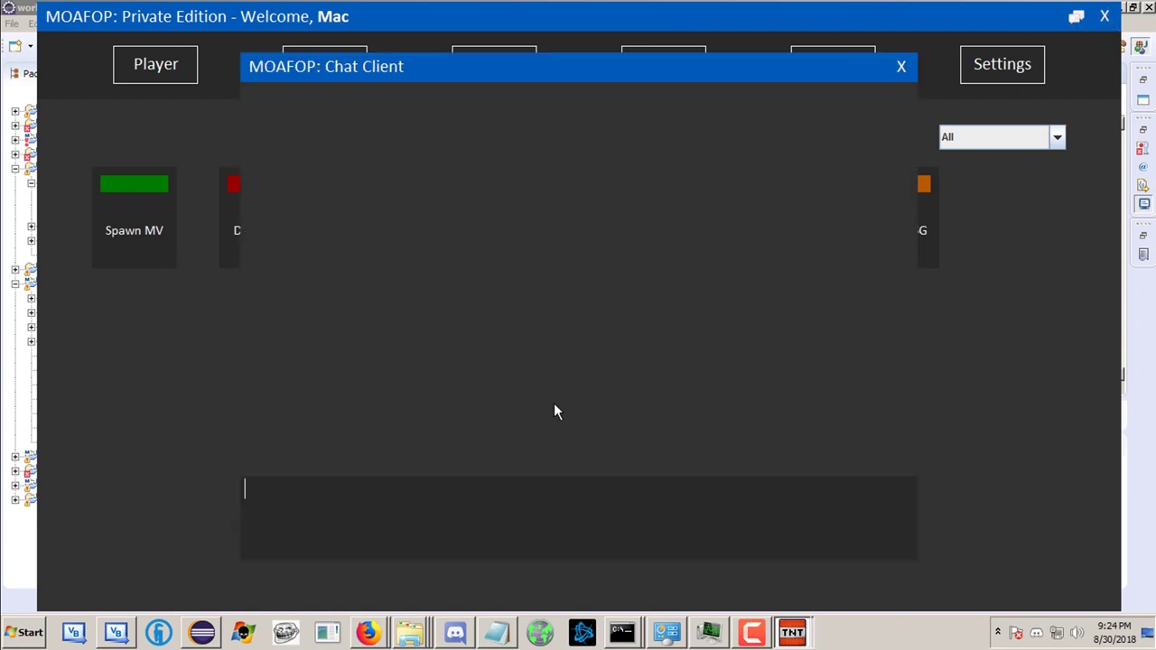
click(900, 66)
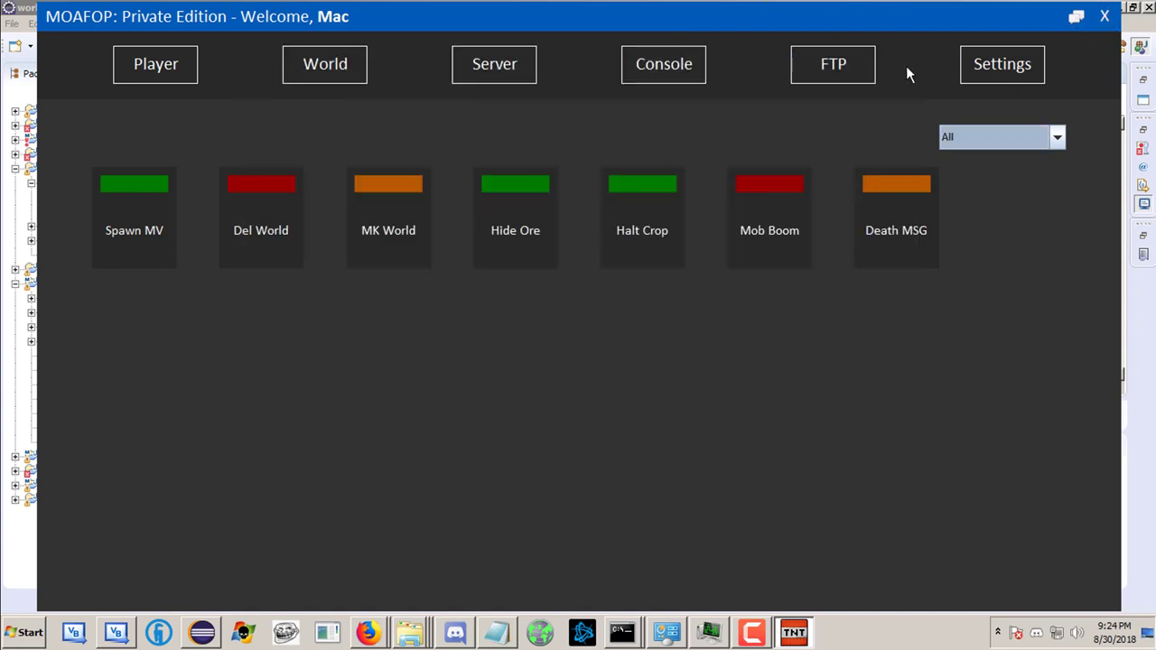
click(1047, 145)
click(1047, 144)
click(526, 64)
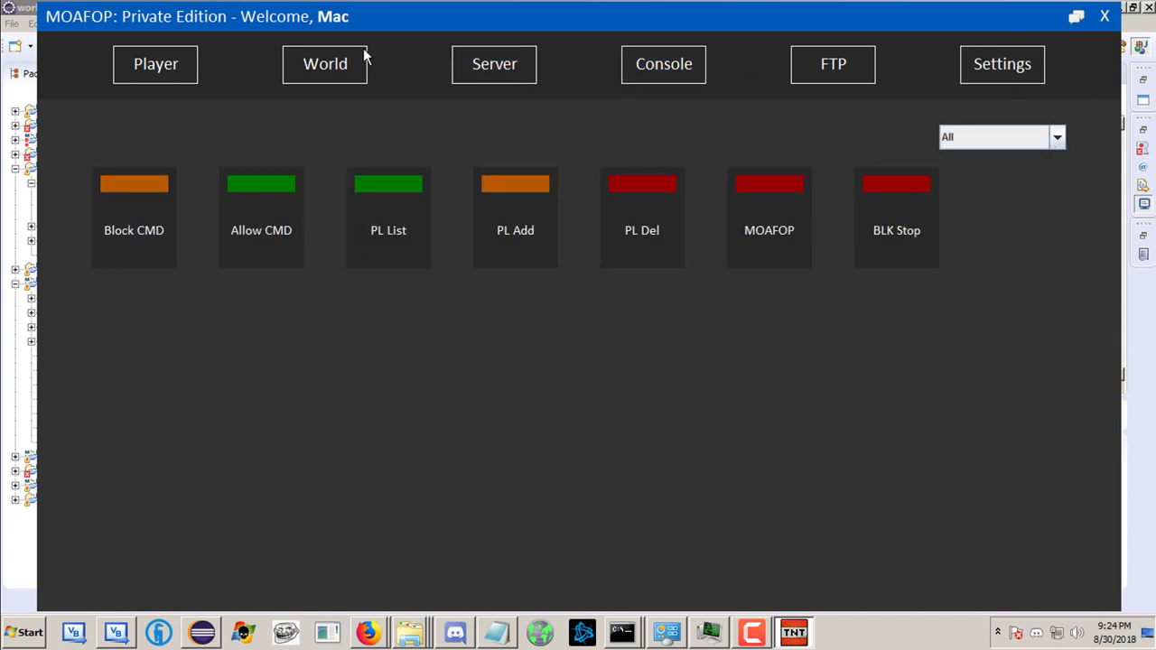
click(350, 64)
click(192, 65)
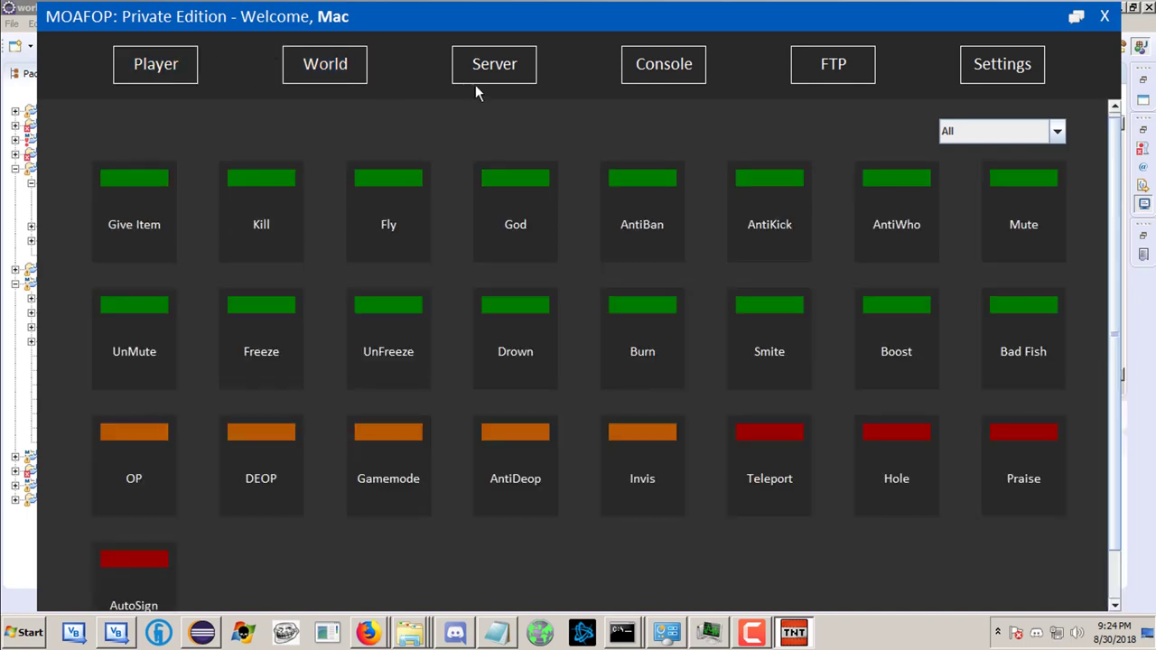
Close MOAFOP and the Console, then expand src/main/java and the com.moafop packages
click(1105, 16)
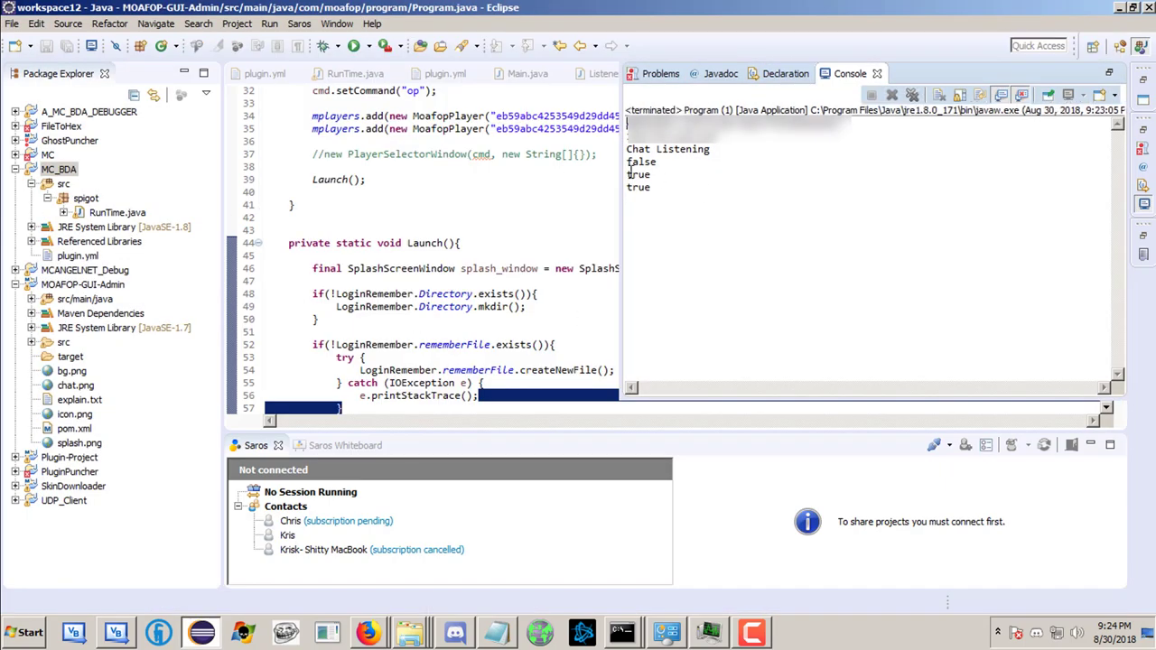
click(529, 268)
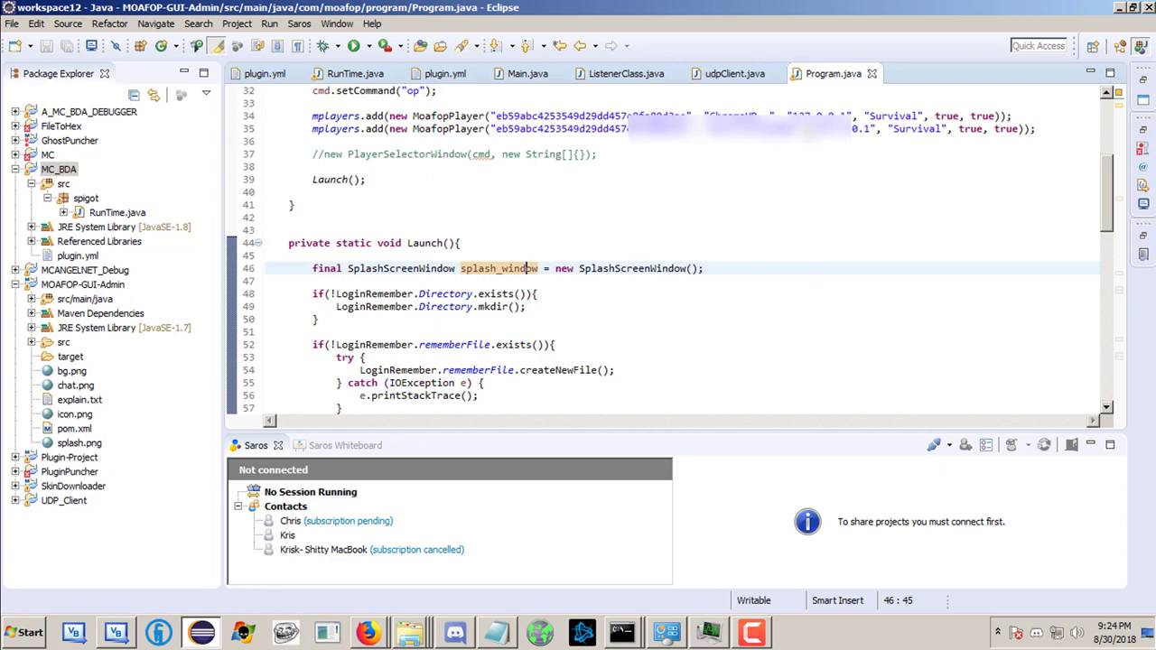
scroll(714, 225, down, 3)
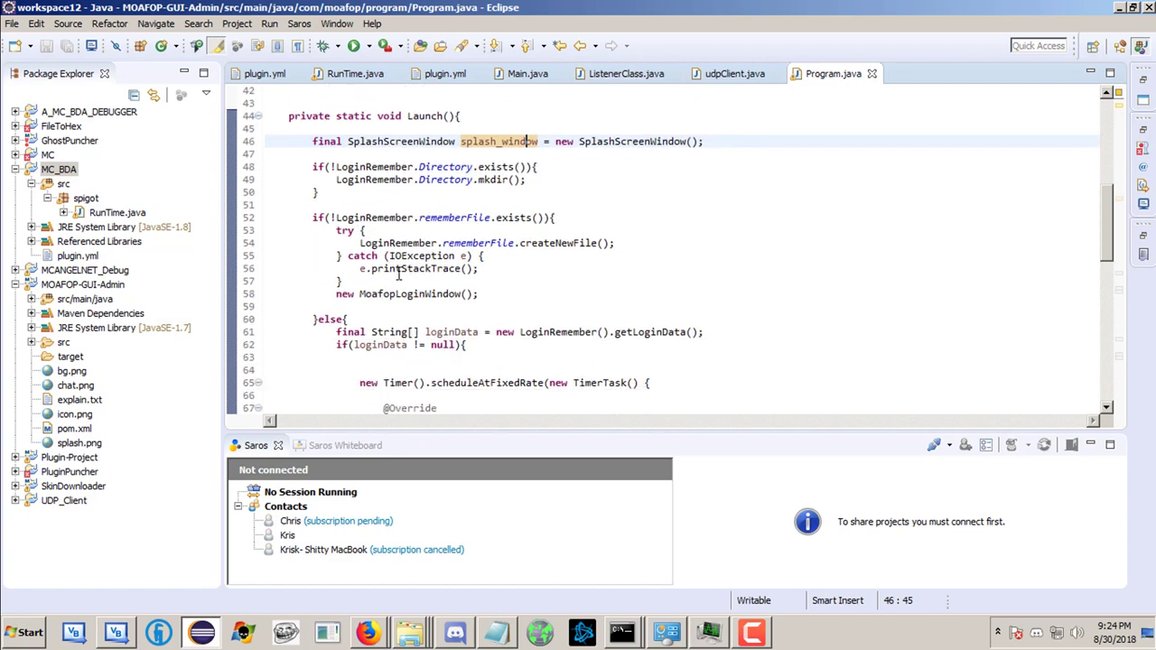
scroll(704, 271, down, 3)
scroll(695, 307, up, 3)
scroll(694, 313, down, 2)
scroll(666, 322, down, 3)
scroll(665, 323, up, 4)
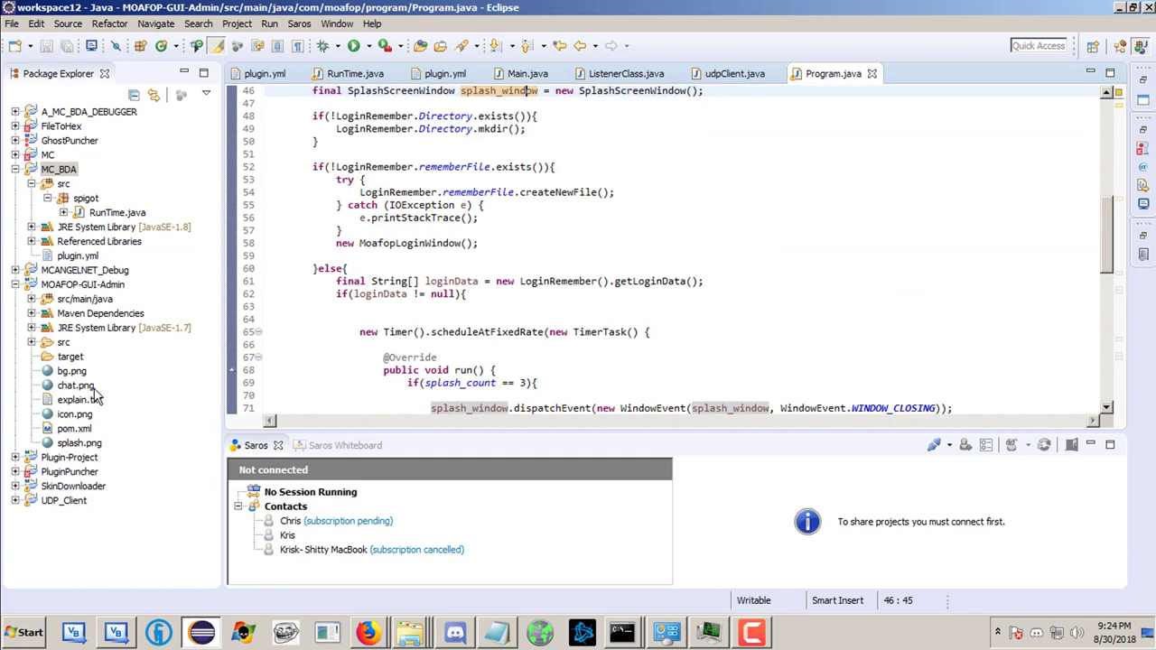
click(31, 299)
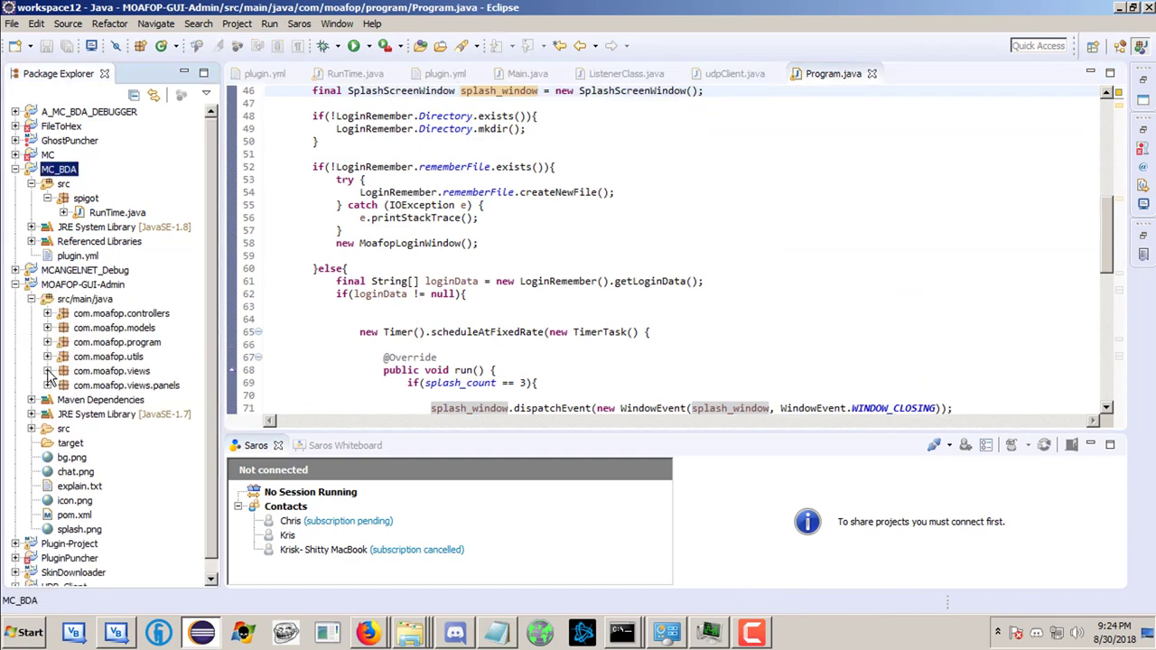
click(47, 385)
click(47, 372)
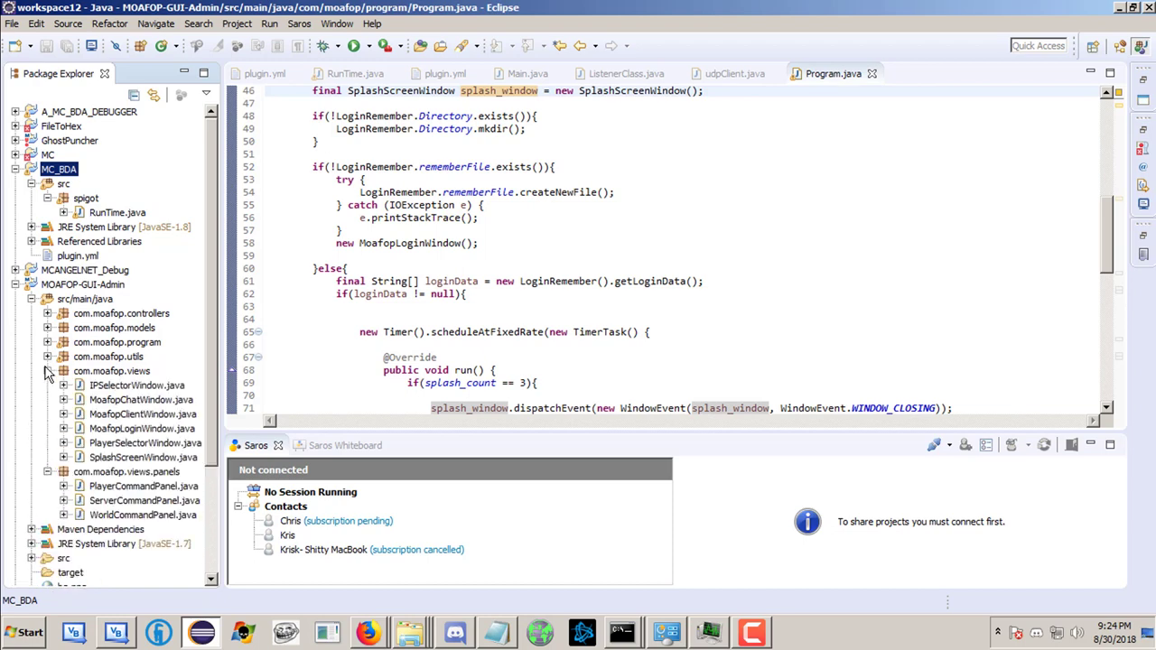
click(47, 343)
click(47, 314)
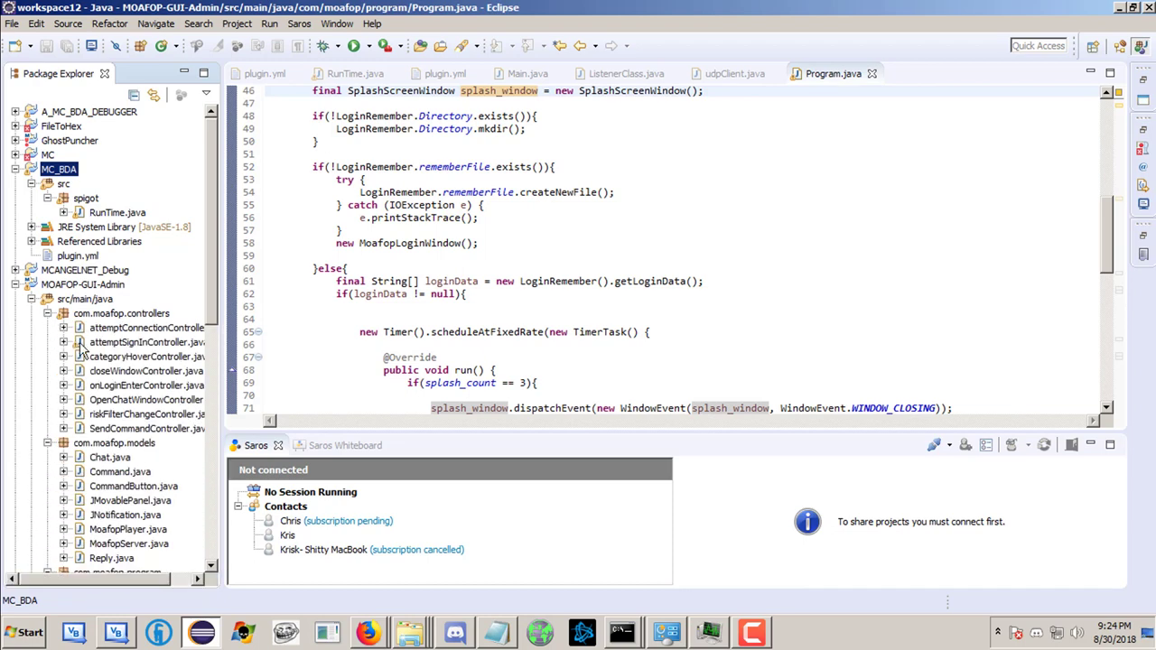
scroll(117, 289, down, 5)
scroll(125, 283, down, 2)
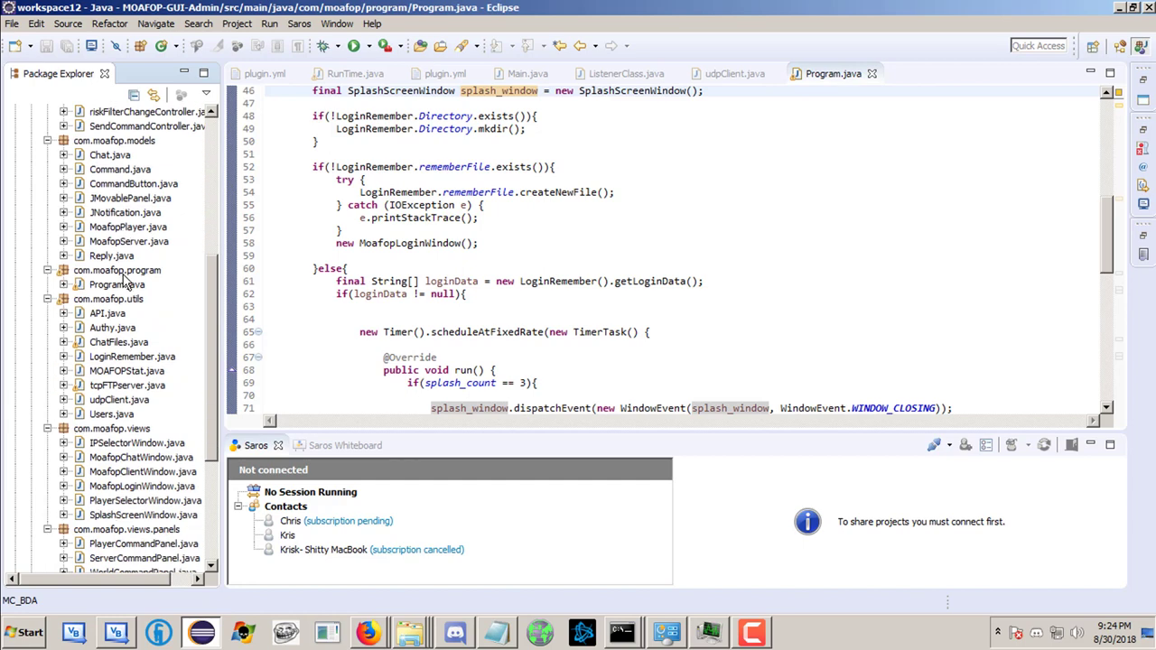
scroll(122, 285, down, 1)
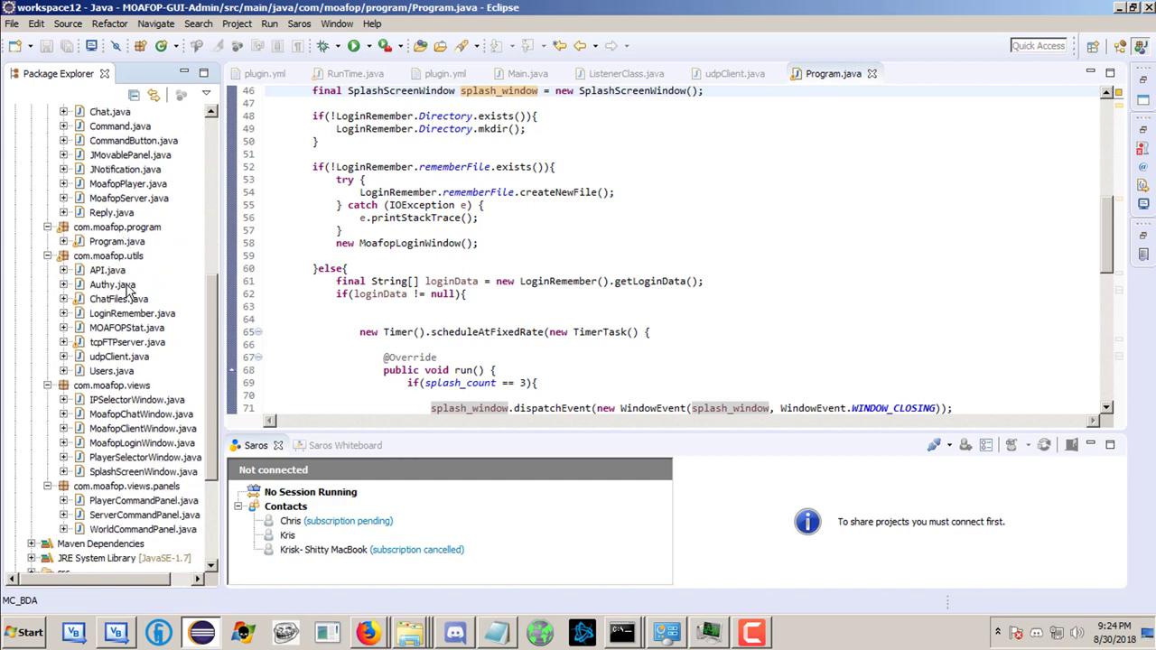
scroll(140, 302, up, 5)
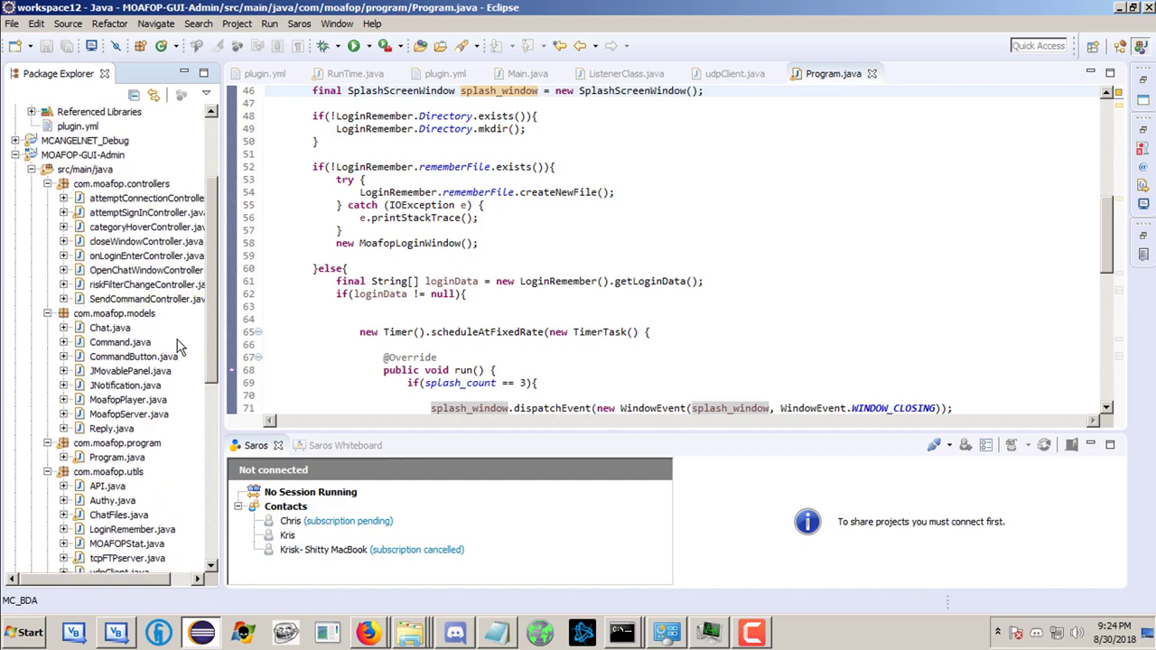
scroll(179, 346, up, 2)
scroll(179, 347, down, 2)
scroll(52, 271, down, 1)
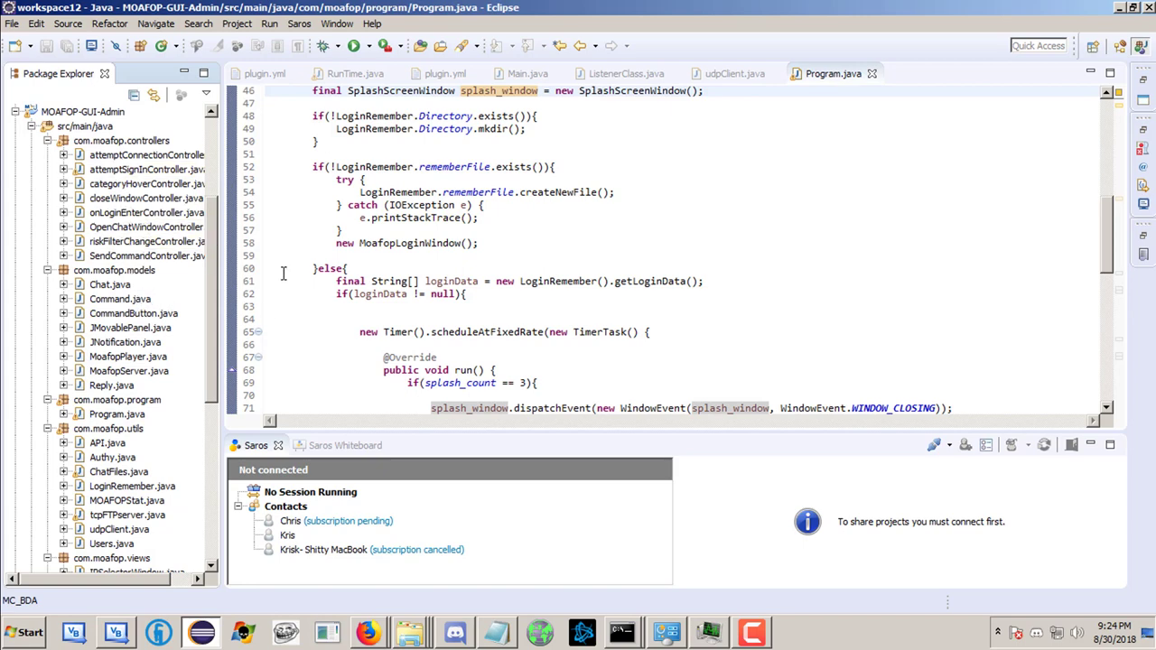
scroll(140, 404, down, 2)
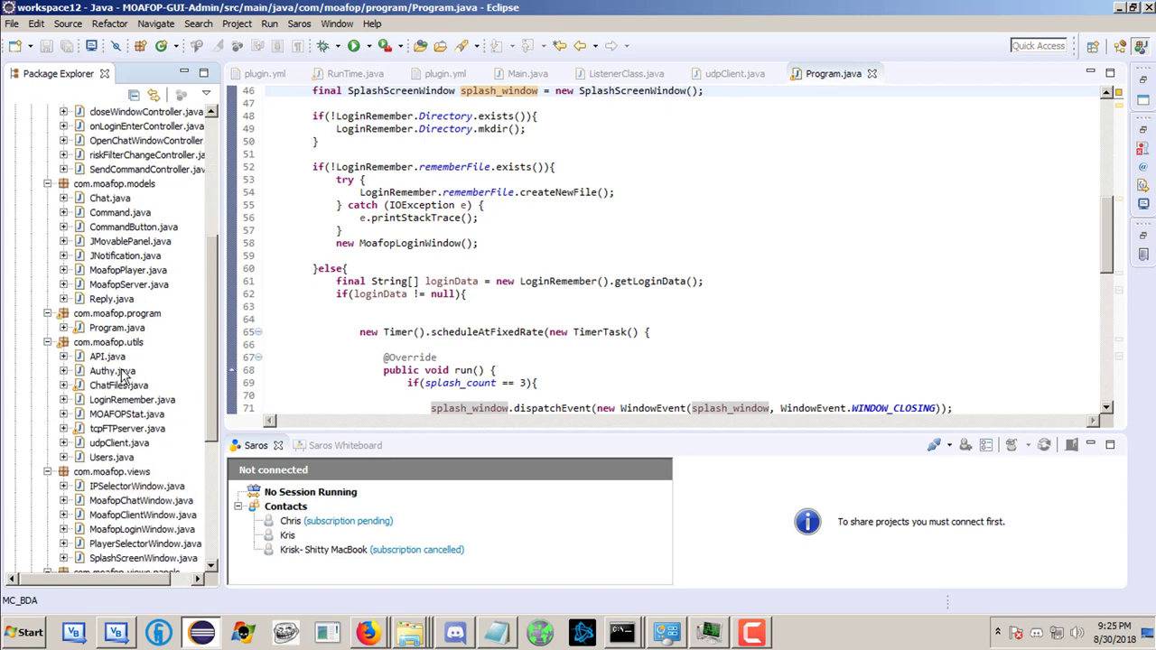
Select tcpFTPserver.java, then Reply.java, then Users.java in Package Explorer
click(122, 430)
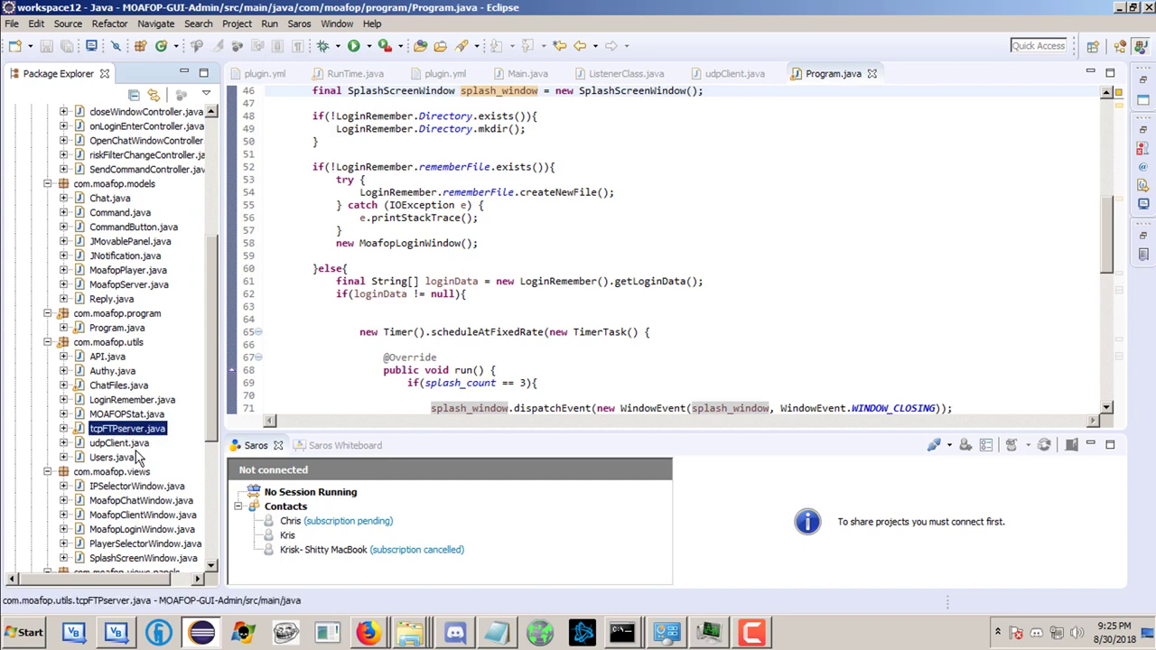
scroll(81, 225, up, 5)
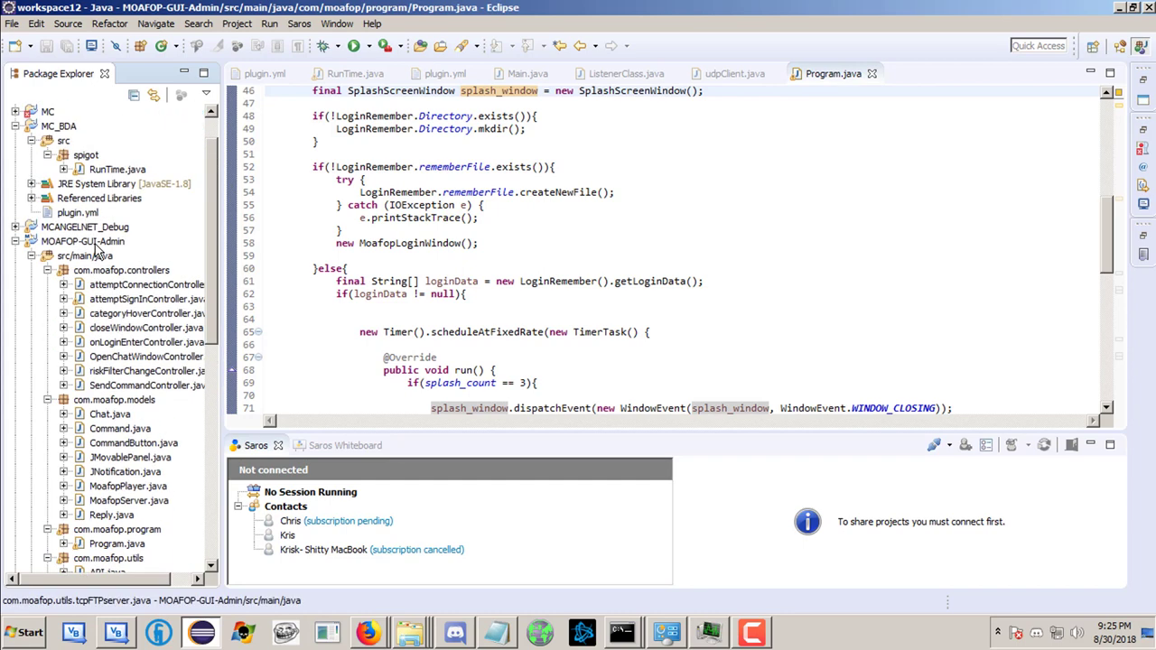
scroll(100, 280, down, 1)
scroll(126, 334, down, 2)
scroll(131, 370, up, 4)
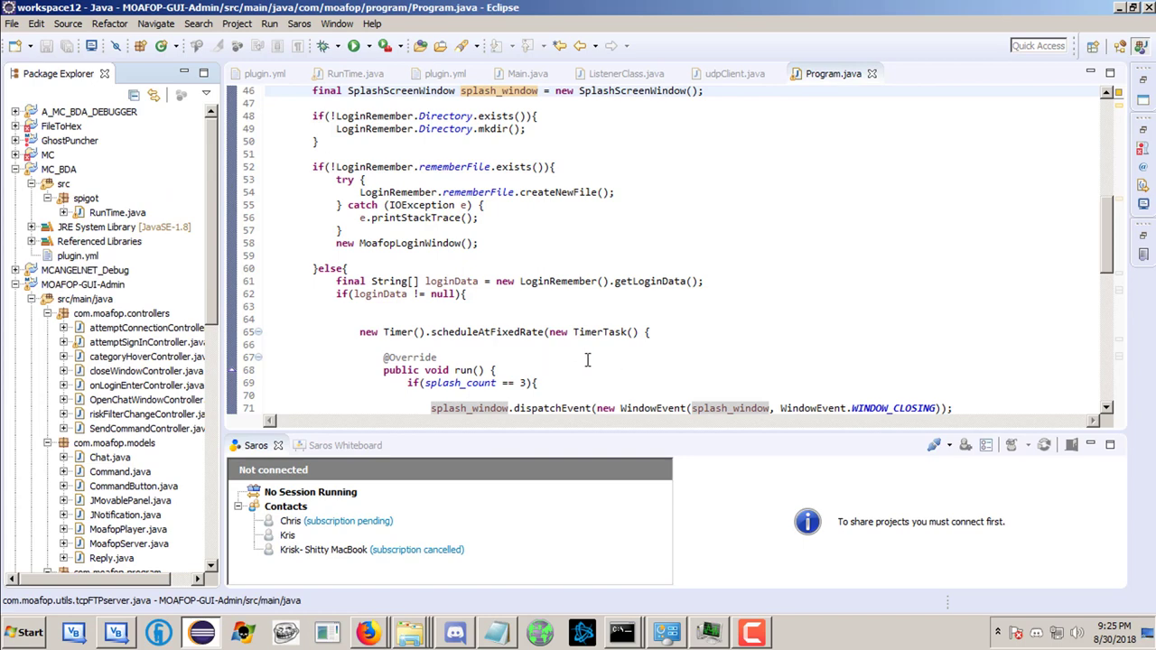
scroll(109, 334, down, 1)
scroll(134, 360, down, 2)
scroll(144, 365, up, 1)
scroll(163, 375, up, 2)
scroll(181, 383, down, 3)
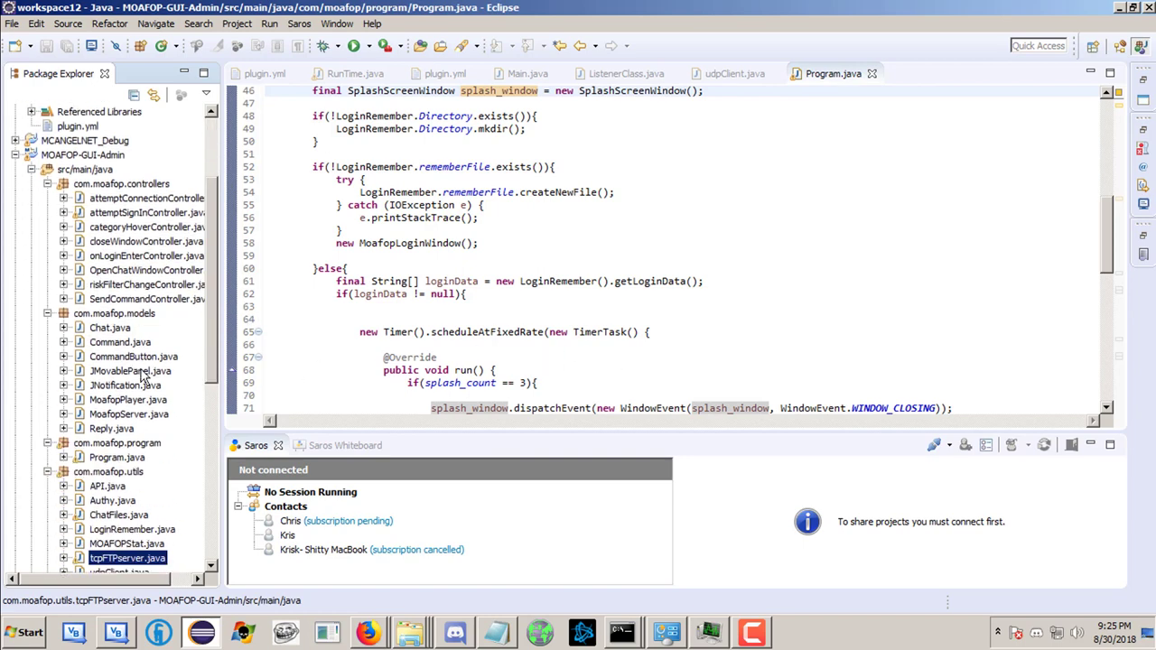
scroll(136, 408, down, 1)
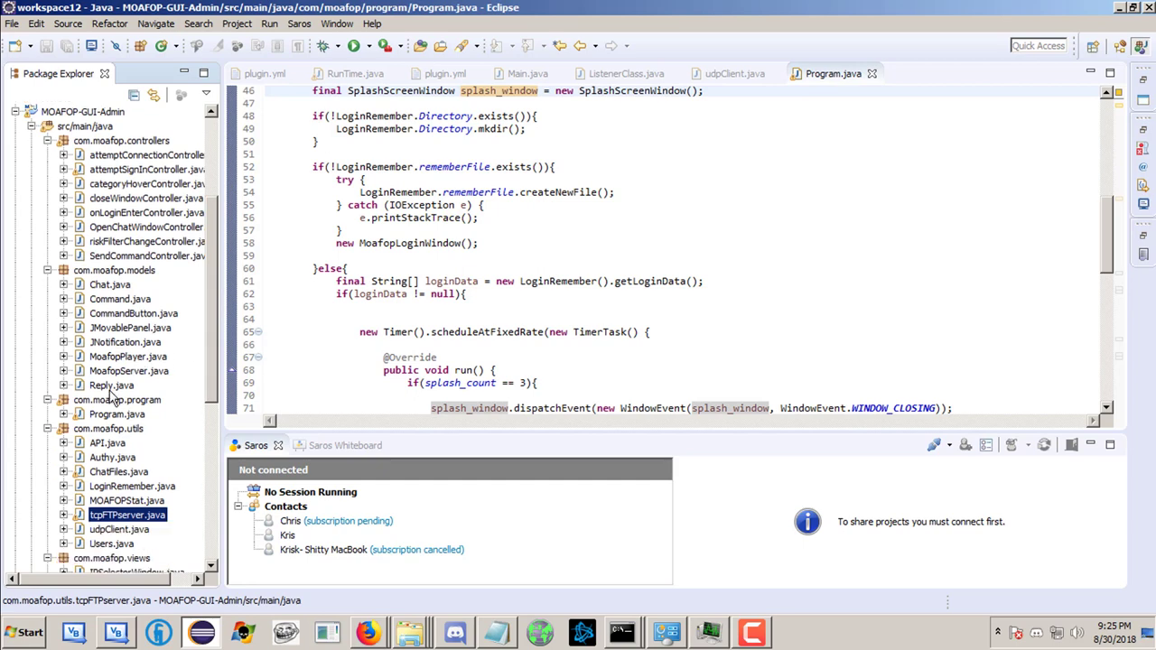
click(110, 387)
scroll(104, 330, down, 4)
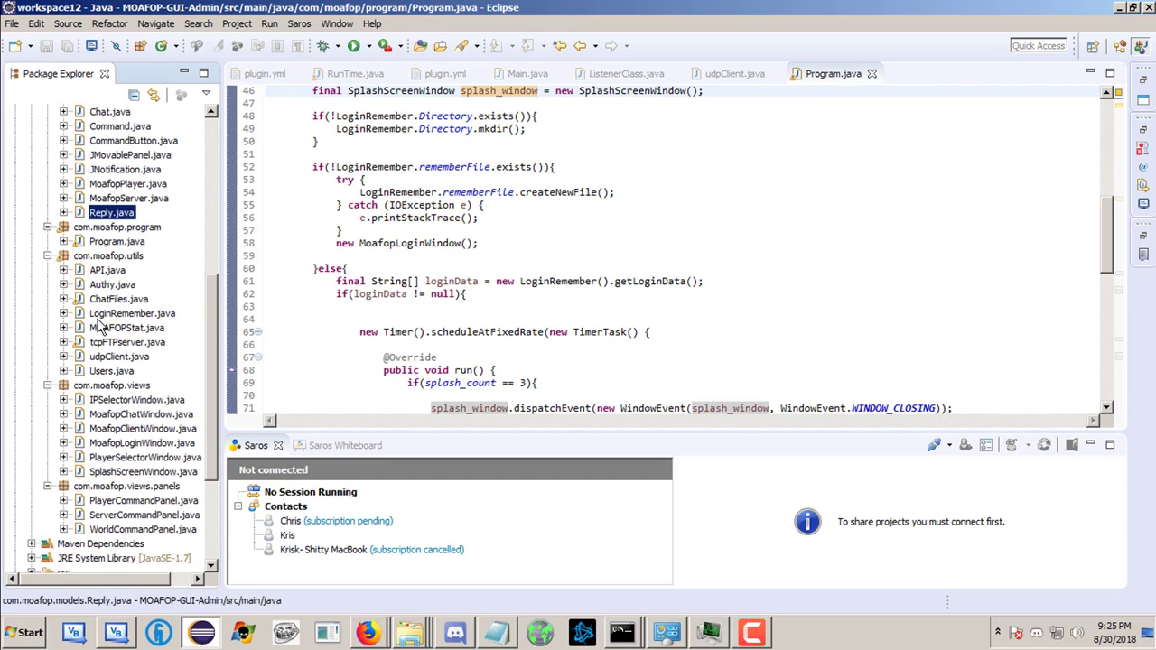
click(129, 373)
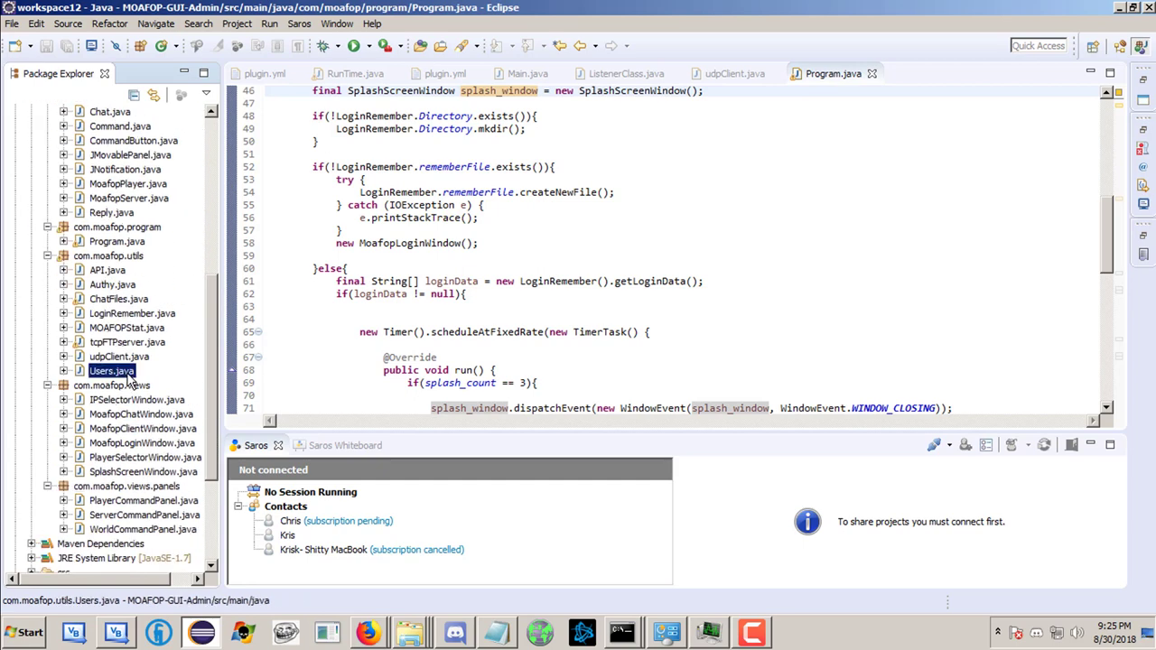
Open Users.java to read its nickname switch, collapse MOAFOP-GUI-Admin, and switch to Discord
double_click(121, 373)
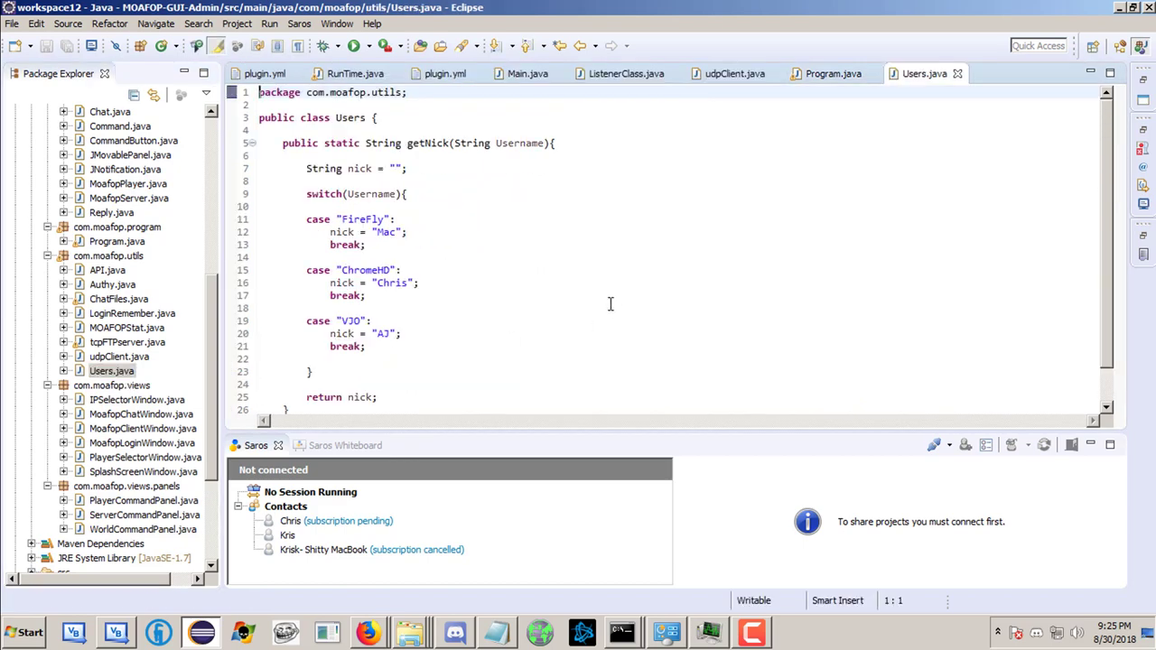
scroll(531, 265, down, 1)
scroll(531, 264, down, 1)
scroll(531, 265, up, 2)
scroll(692, 246, down, 1)
scroll(688, 246, up, 1)
scroll(185, 304, down, 1)
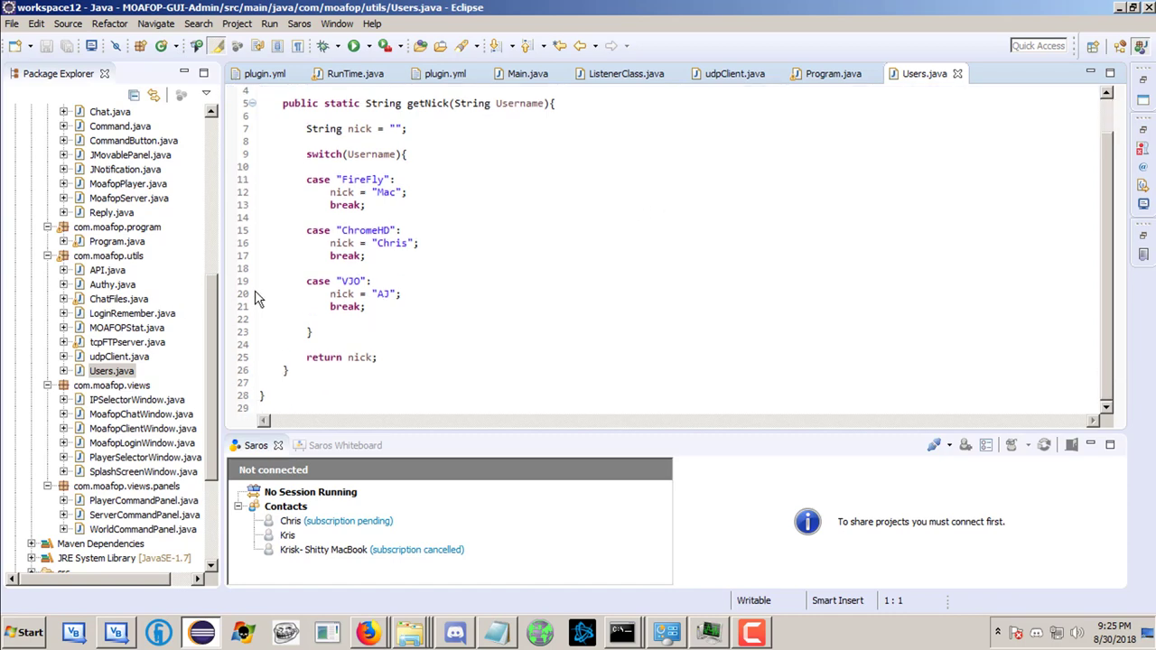
drag(217, 310, 248, 168)
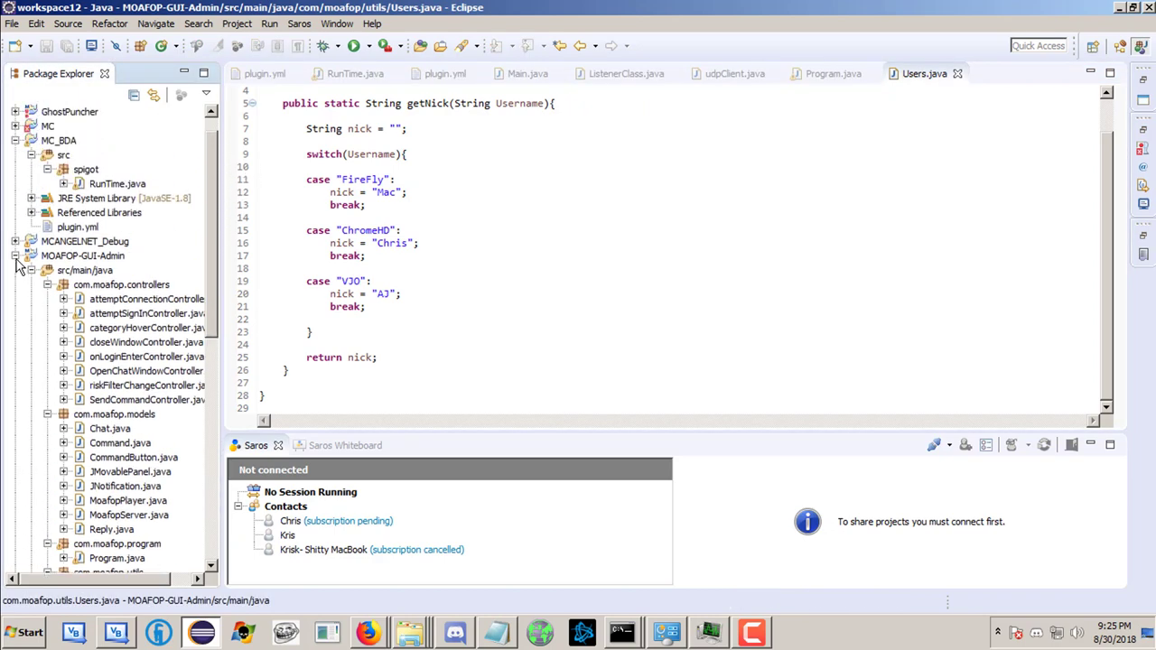
click(15, 257)
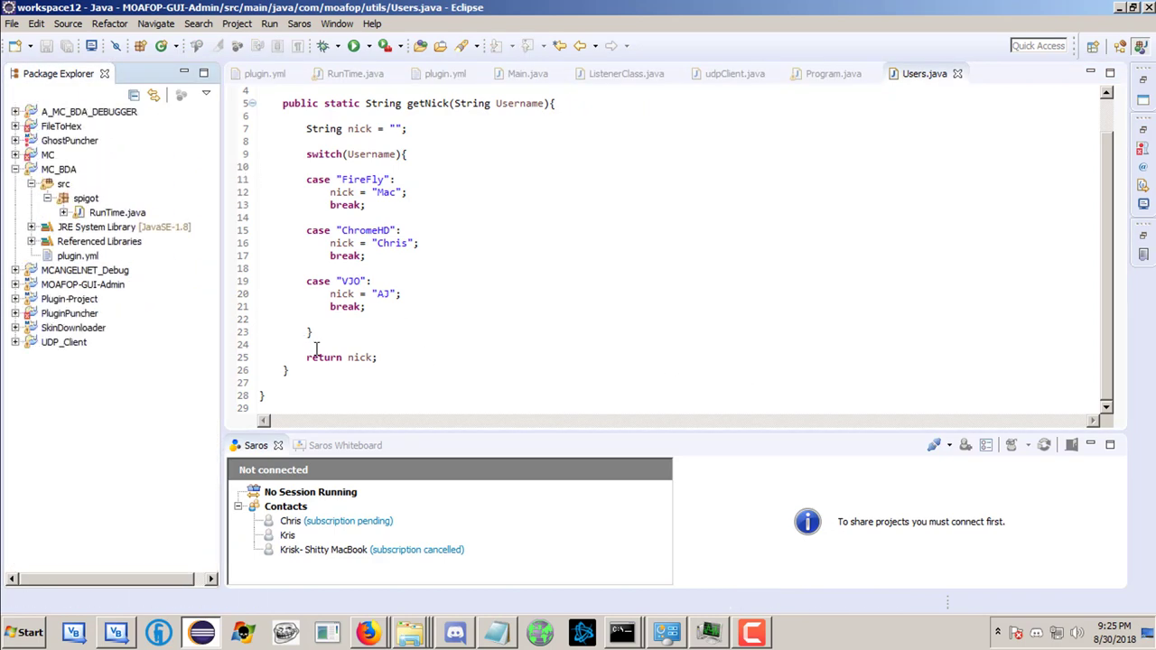
click(455, 633)
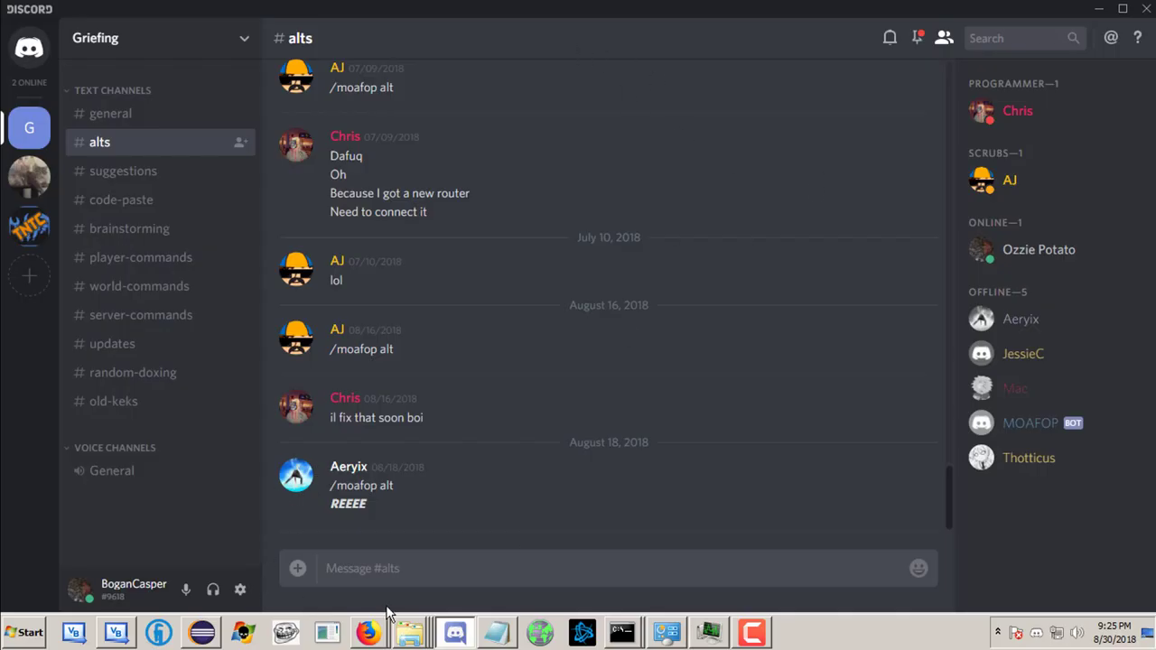
mouse_move(368, 632)
click(576, 592)
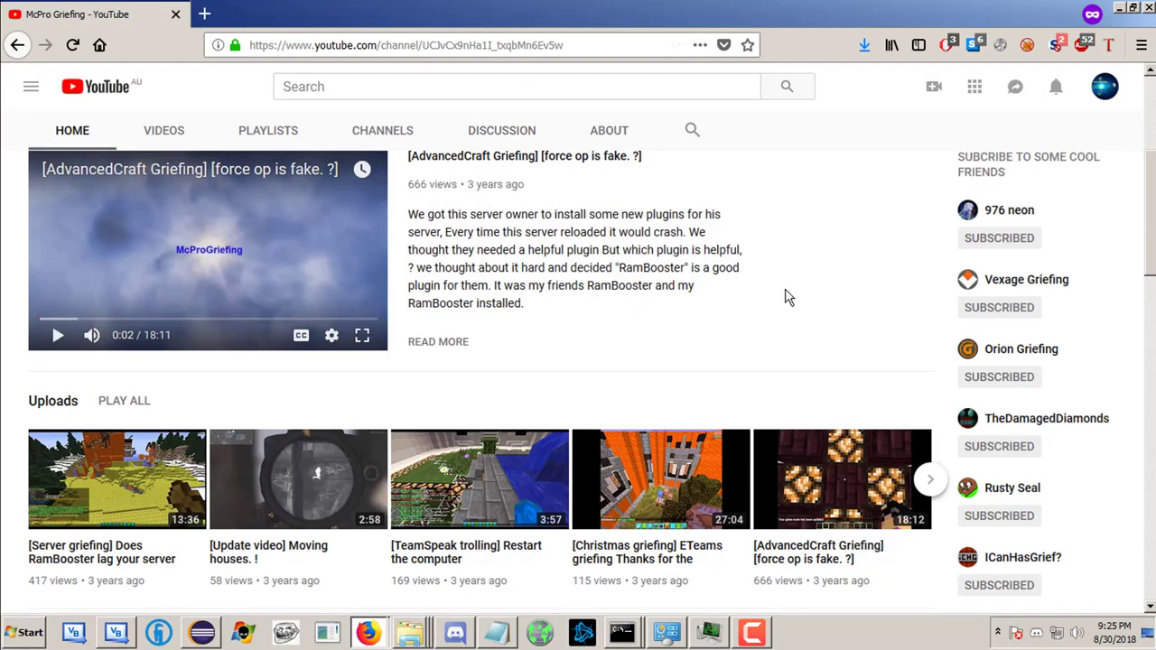
scroll(658, 366, up, 2)
scroll(642, 361, up, 3)
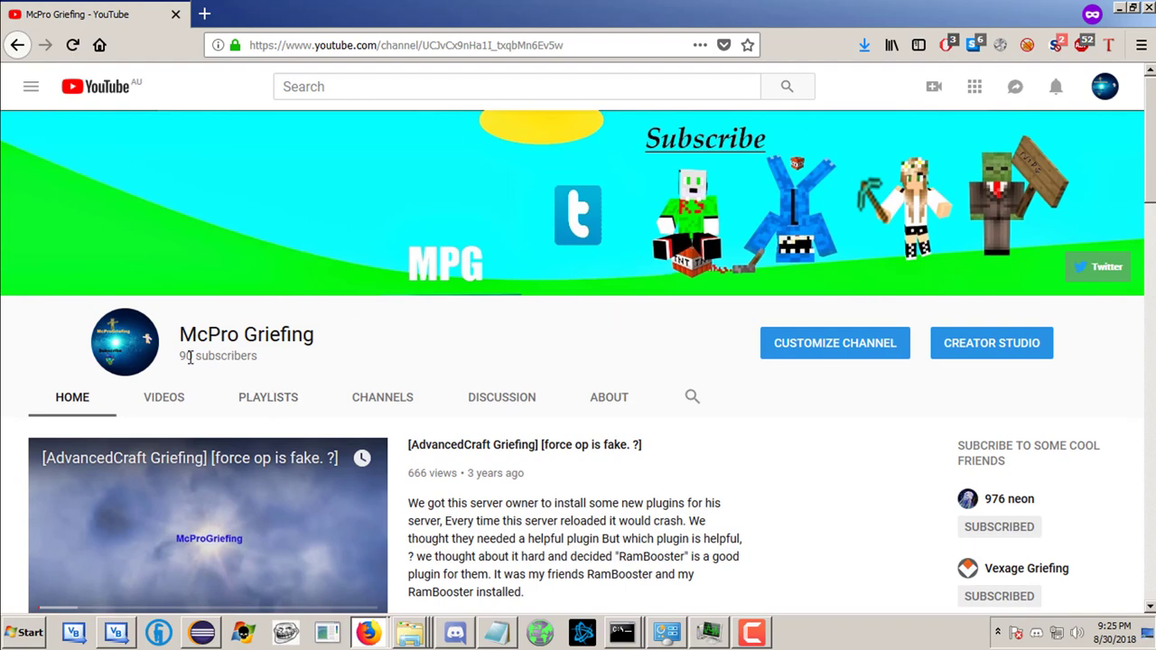
scroll(666, 339, down, 5)
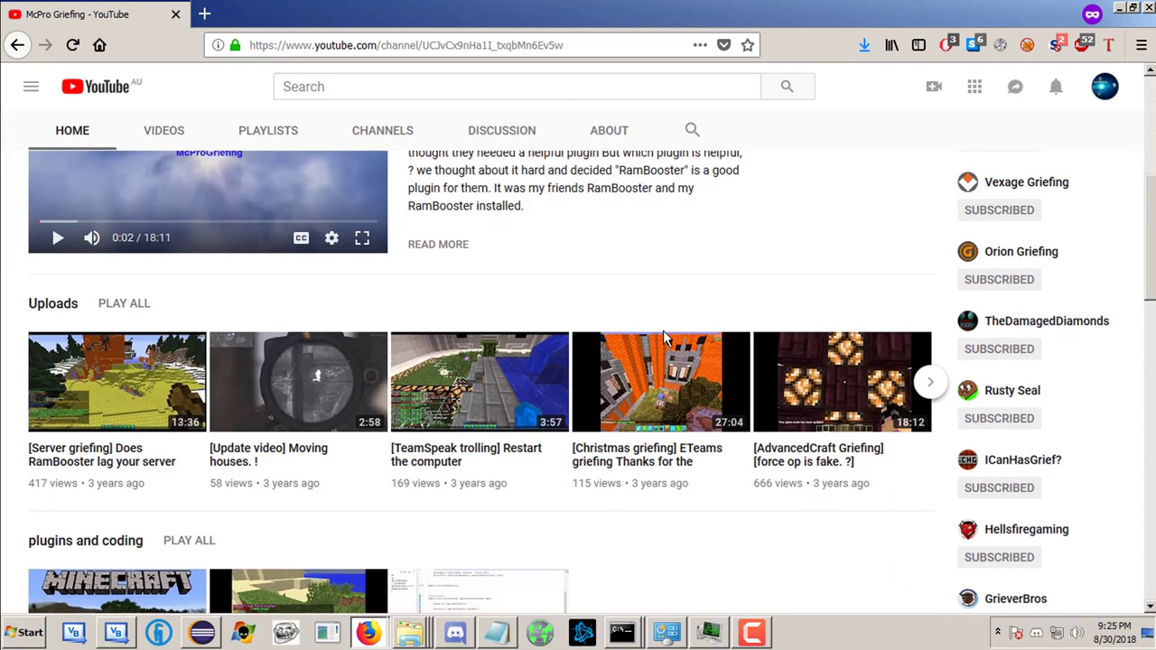
scroll(666, 339, down, 3)
scroll(186, 297, up, 1)
scroll(232, 271, up, 2)
scroll(361, 288, up, 2)
scroll(521, 312, up, 3)
scroll(515, 314, down, 5)
scroll(640, 380, down, 3)
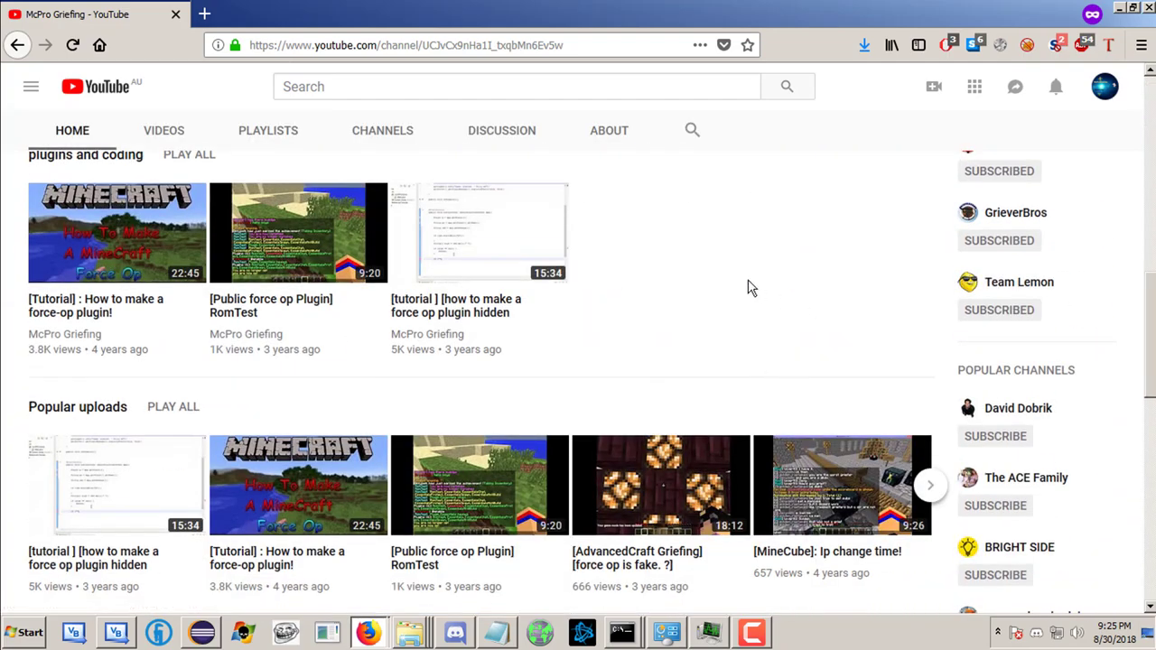
scroll(732, 281, down, 2)
scroll(497, 419, down, 3)
scroll(498, 418, down, 1)
scroll(722, 481, up, 4)
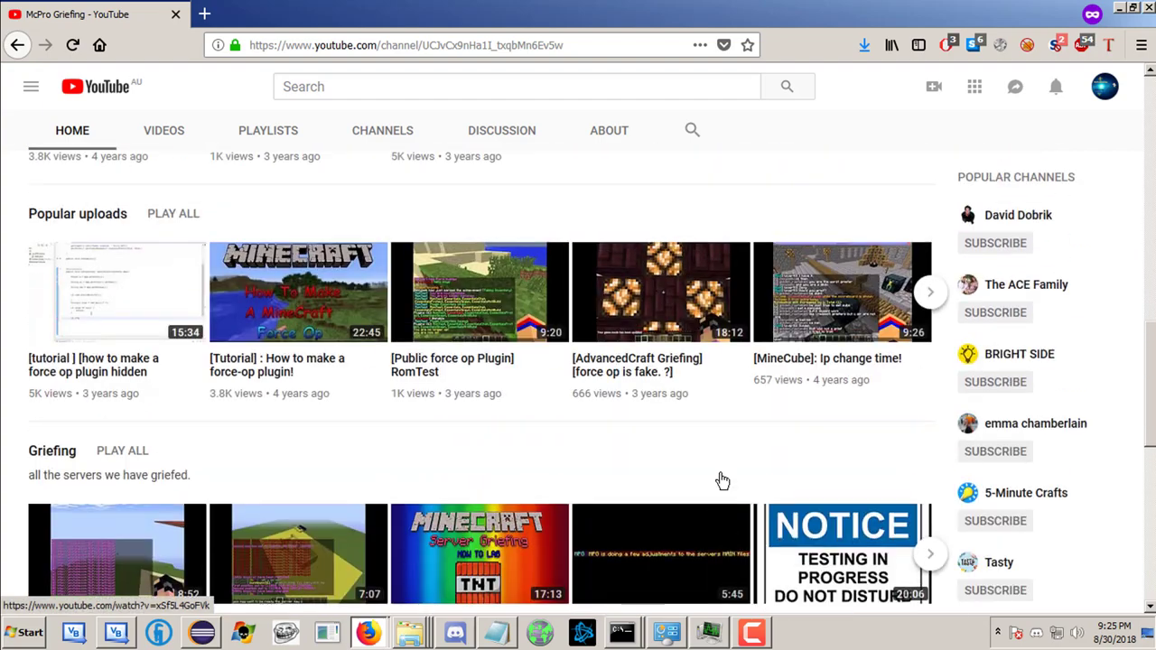
mouse_move(660, 506)
scroll(675, 407, down, 4)
scroll(687, 416, down, 1)
scroll(691, 420, up, 5)
scroll(690, 420, up, 5)
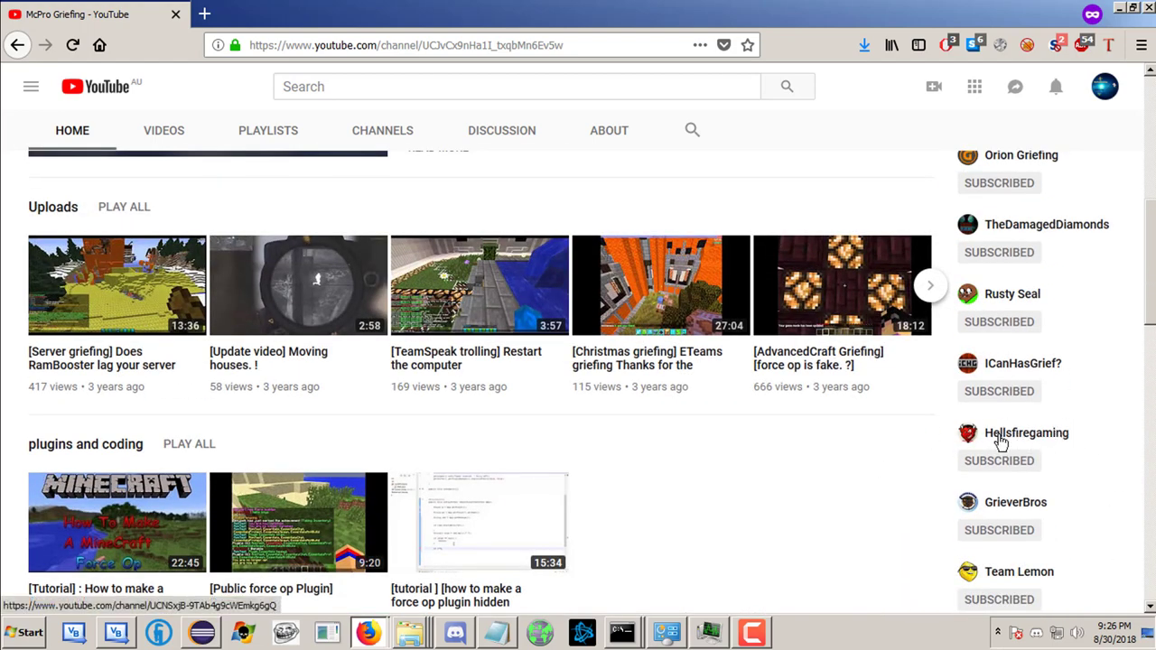
scroll(993, 352, up, 3)
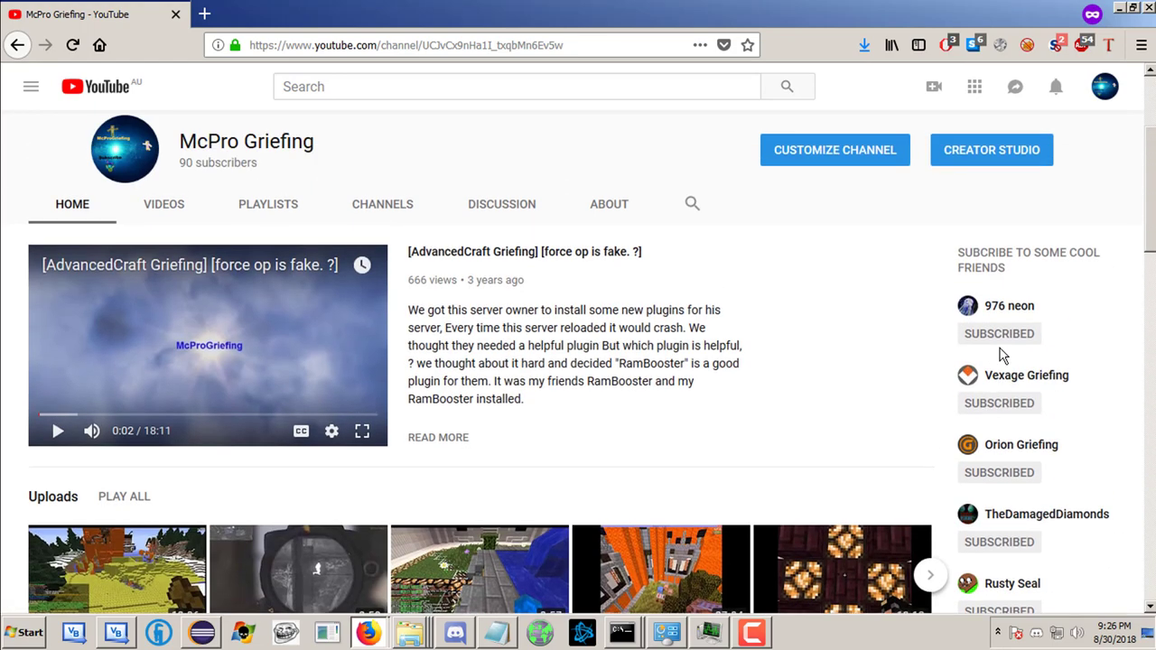
scroll(1040, 477, down, 2)
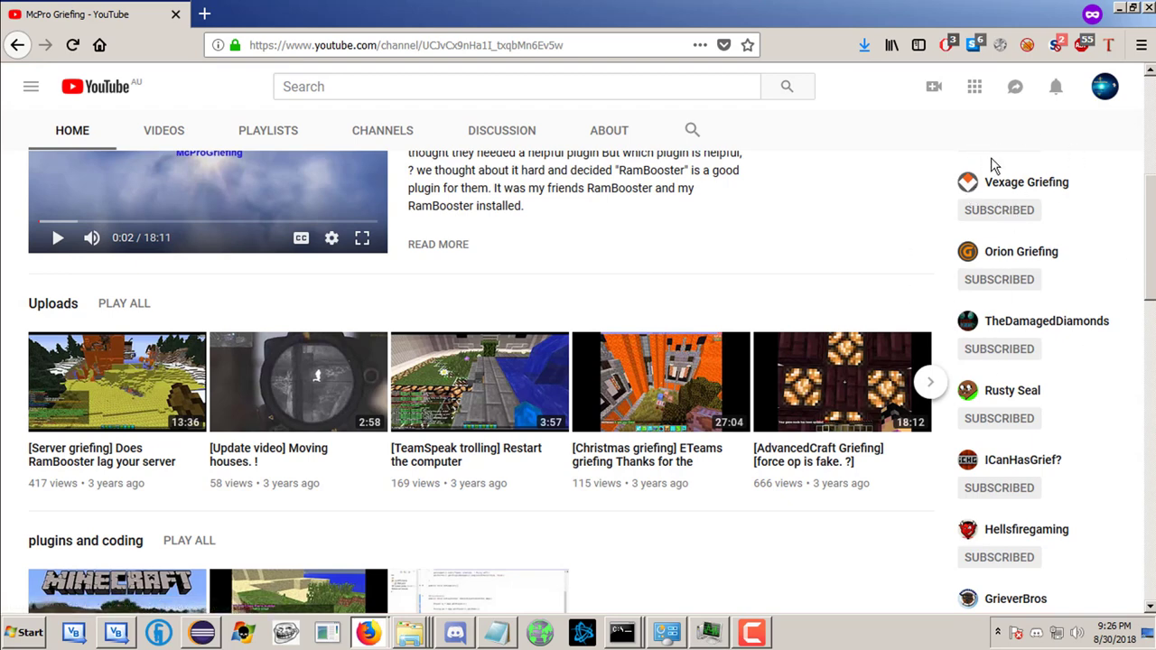
click(1106, 88)
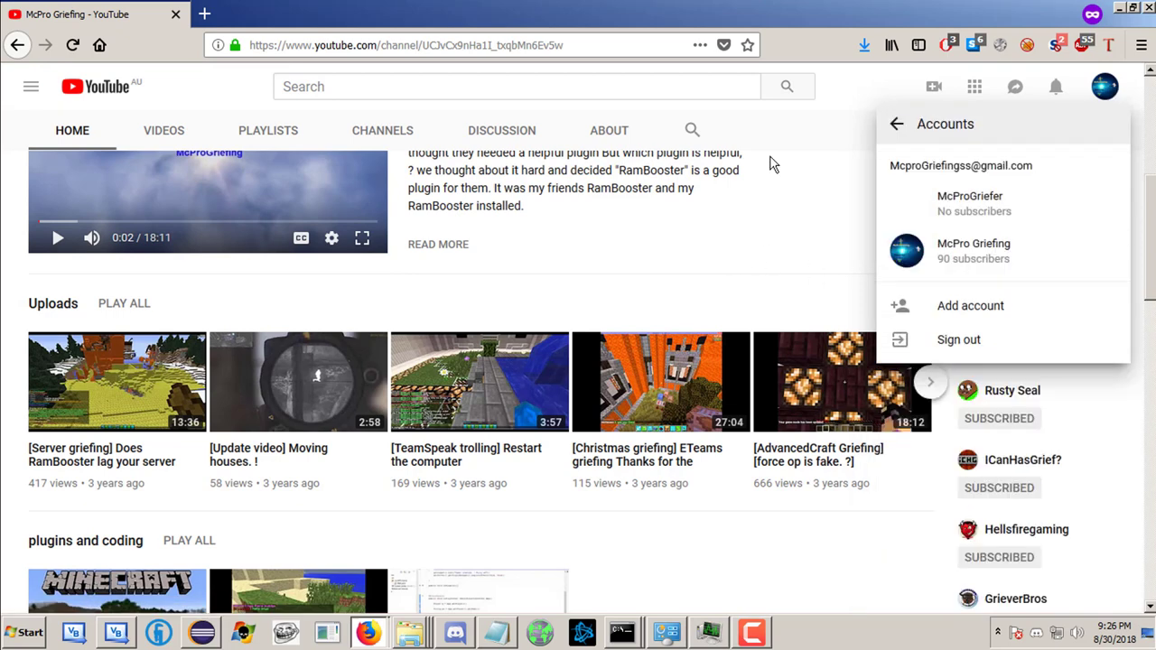
click(791, 209)
scroll(824, 328, down, 2)
scroll(876, 266, up, 3)
scroll(912, 325, down, 2)
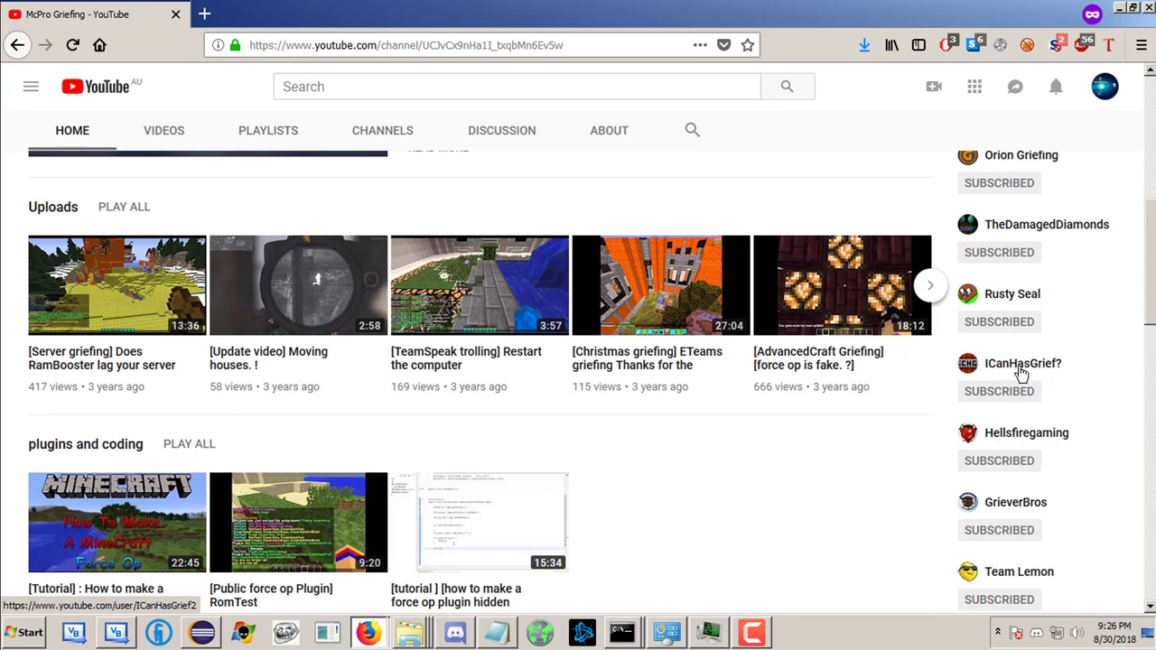
scroll(1020, 374, up, 2)
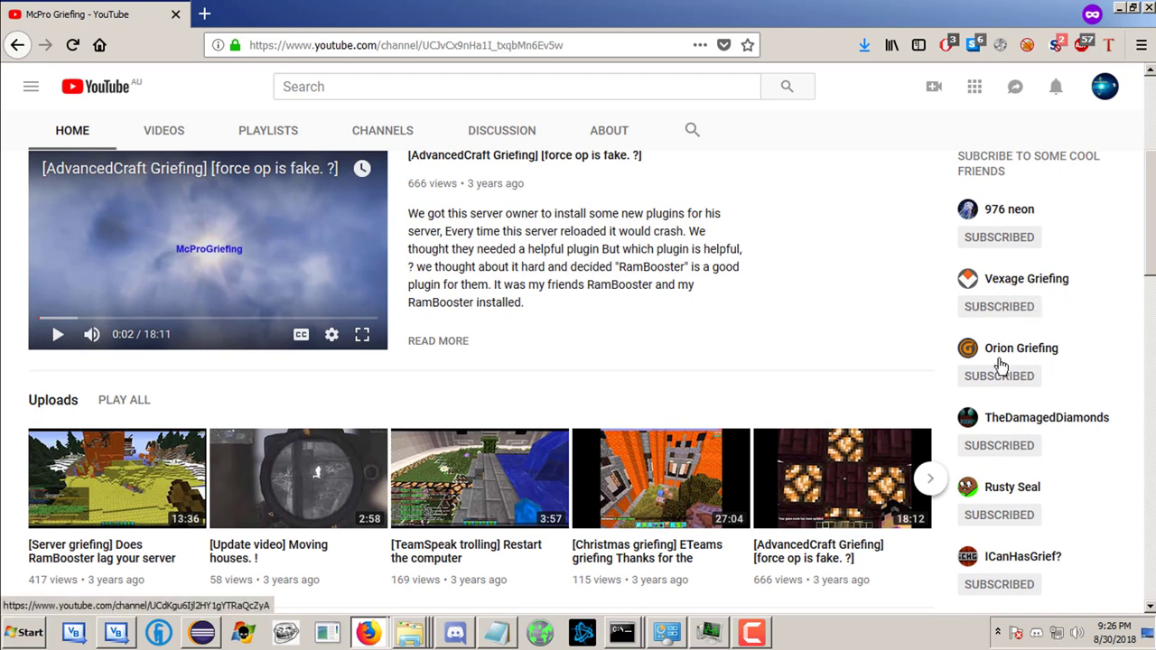
scroll(975, 374, down, 1)
scroll(1027, 362, down, 2)
scroll(1016, 406, down, 2)
scroll(1004, 421, up, 2)
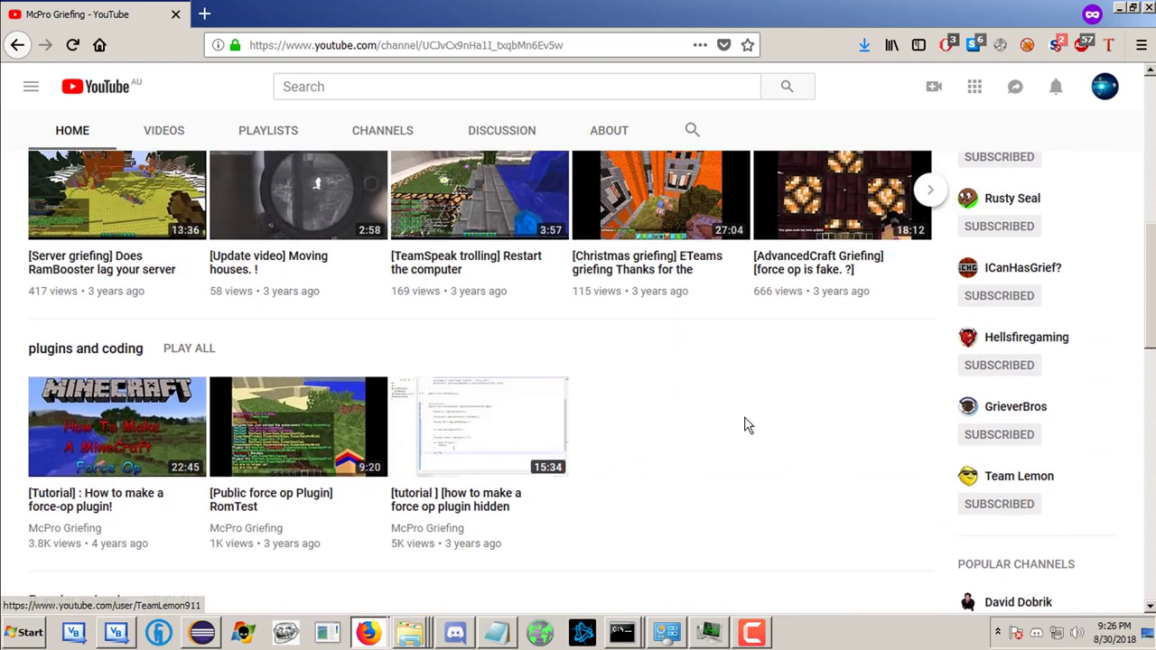
scroll(748, 425, up, 3)
scroll(763, 415, up, 3)
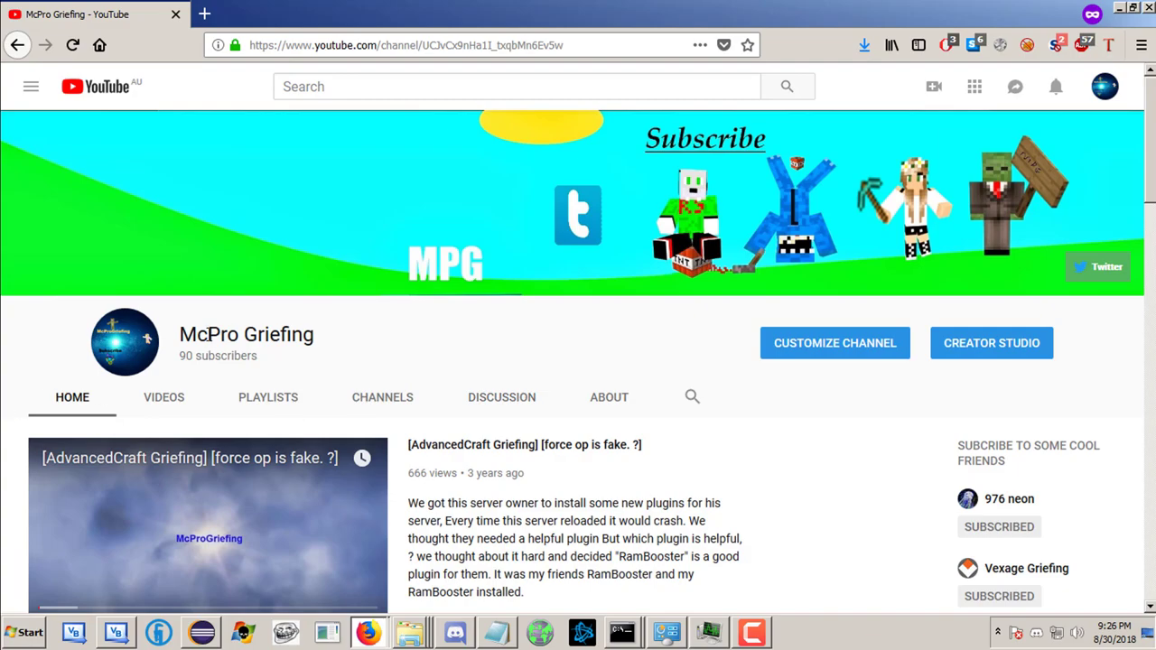
scroll(225, 370, down, 5)
scroll(280, 389, down, 3)
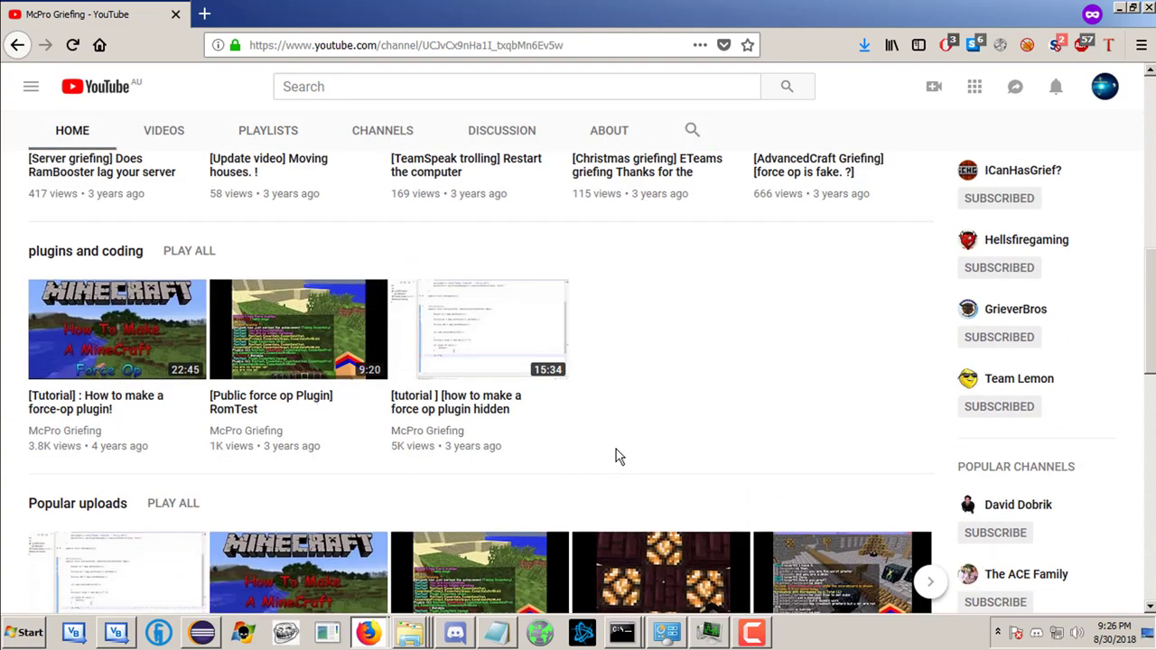
scroll(614, 457, down, 4)
scroll(541, 462, up, 4)
scroll(587, 506, up, 2)
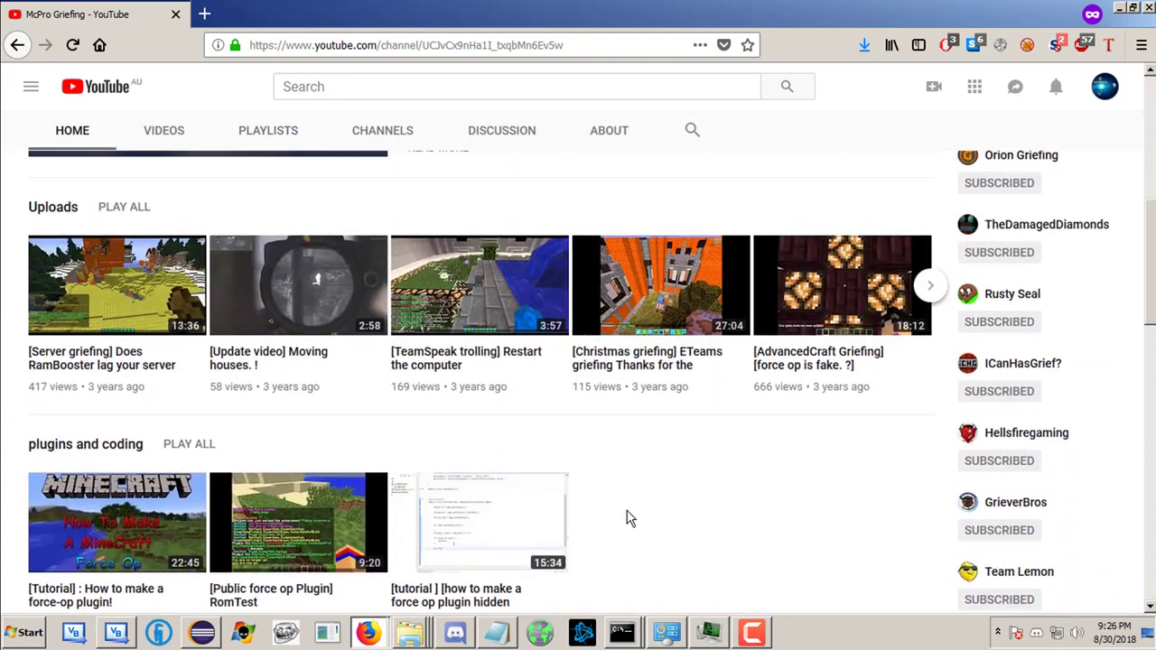
scroll(415, 512, up, 1)
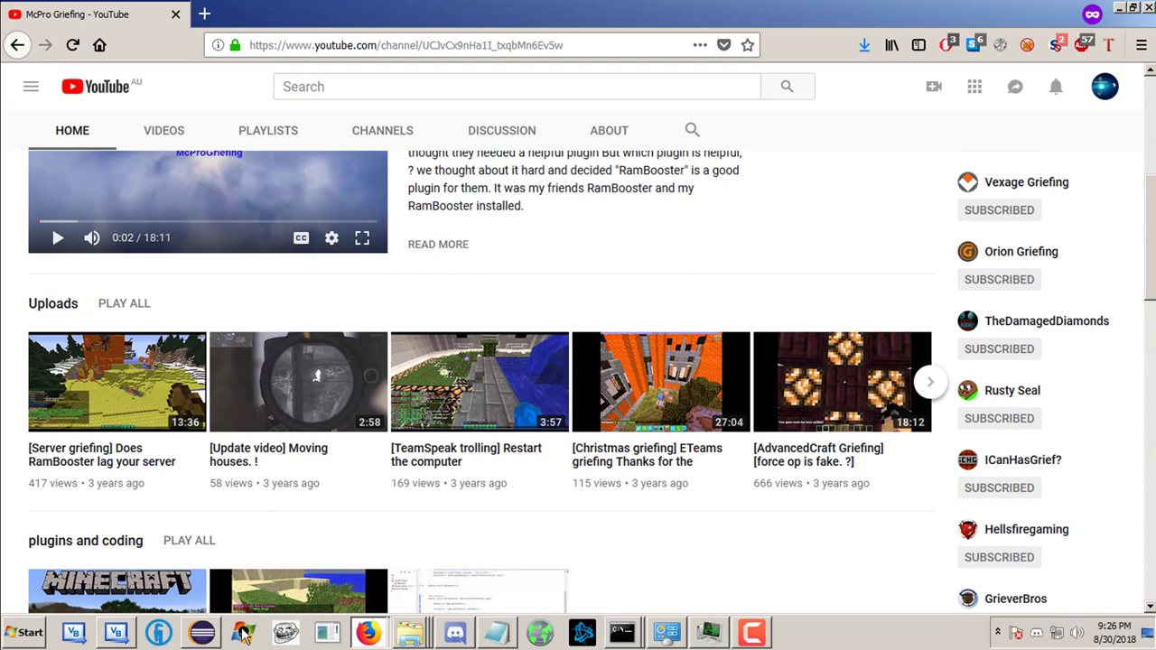
click(201, 635)
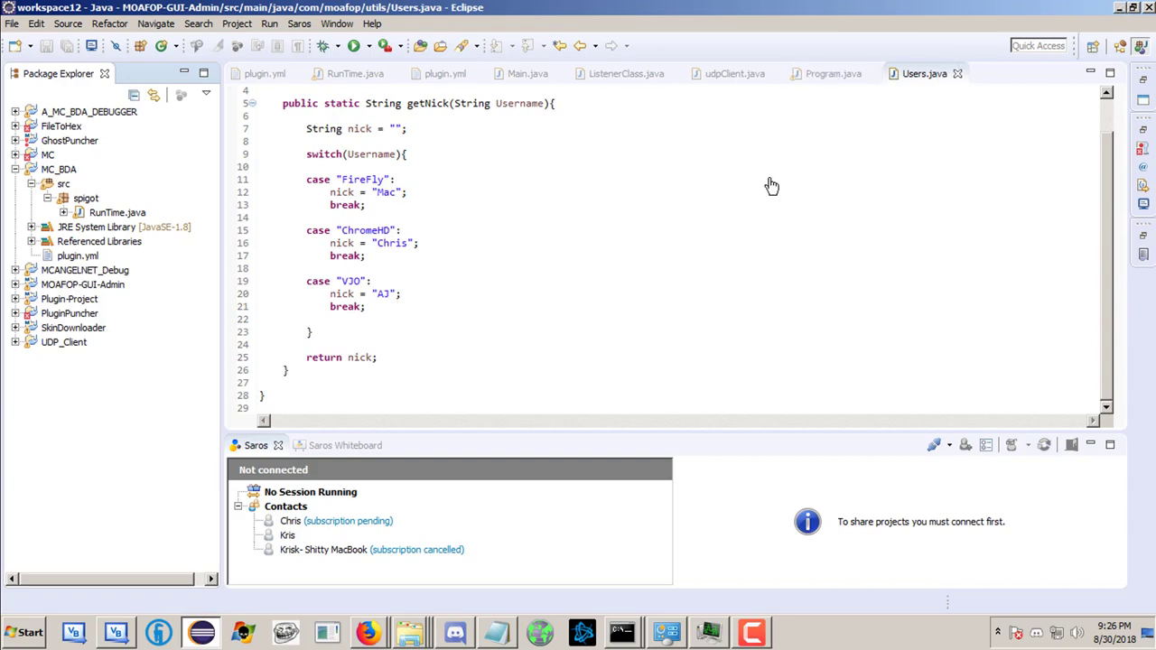
click(1120, 7)
scroll(541, 343, down, 1)
scroll(511, 352, down, 2)
scroll(511, 351, up, 5)
scroll(508, 361, down, 2)
scroll(508, 366, up, 1)
scroll(508, 366, up, 2)
scroll(628, 495, up, 1)
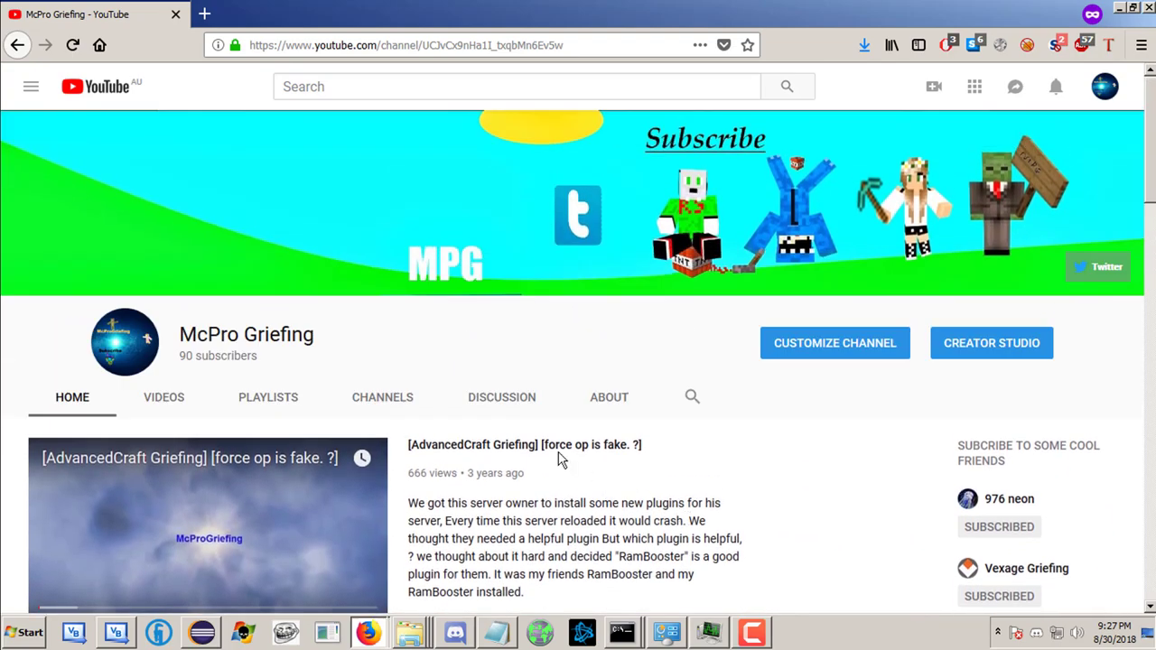
scroll(479, 442, down, 1)
scroll(542, 411, down, 4)
scroll(704, 411, up, 4)
scroll(676, 292, down, 5)
scroll(686, 288, up, 1)
scroll(697, 289, down, 1)
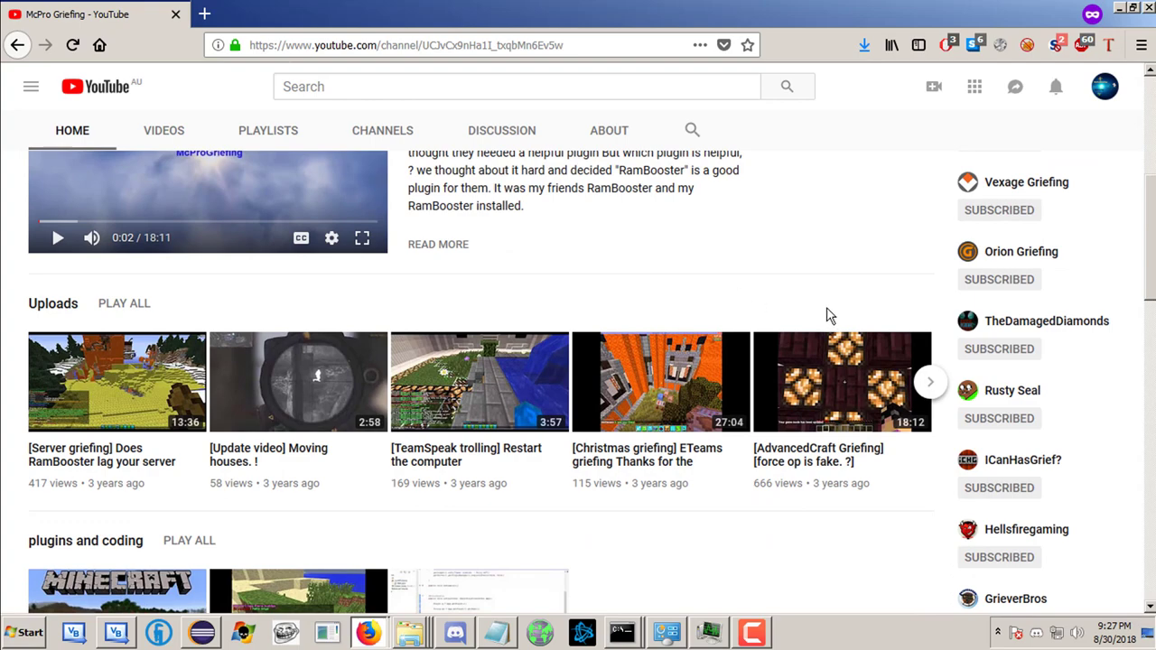
scroll(667, 283, down, 3)
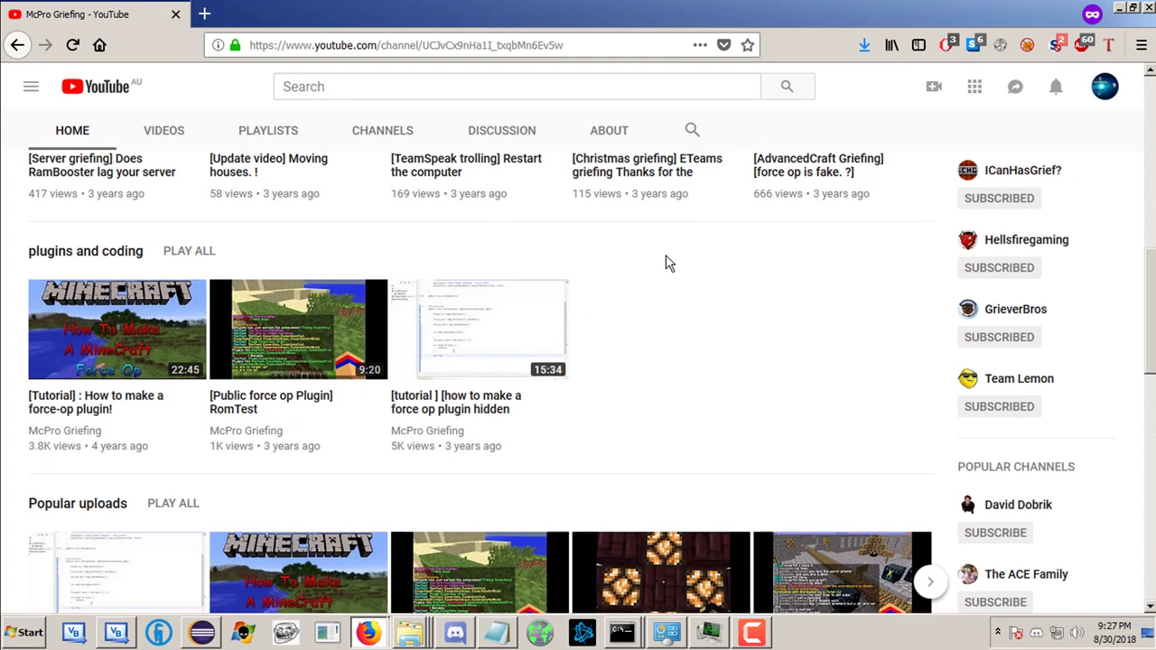
scroll(667, 271, up, 7)
scroll(667, 270, down, 4)
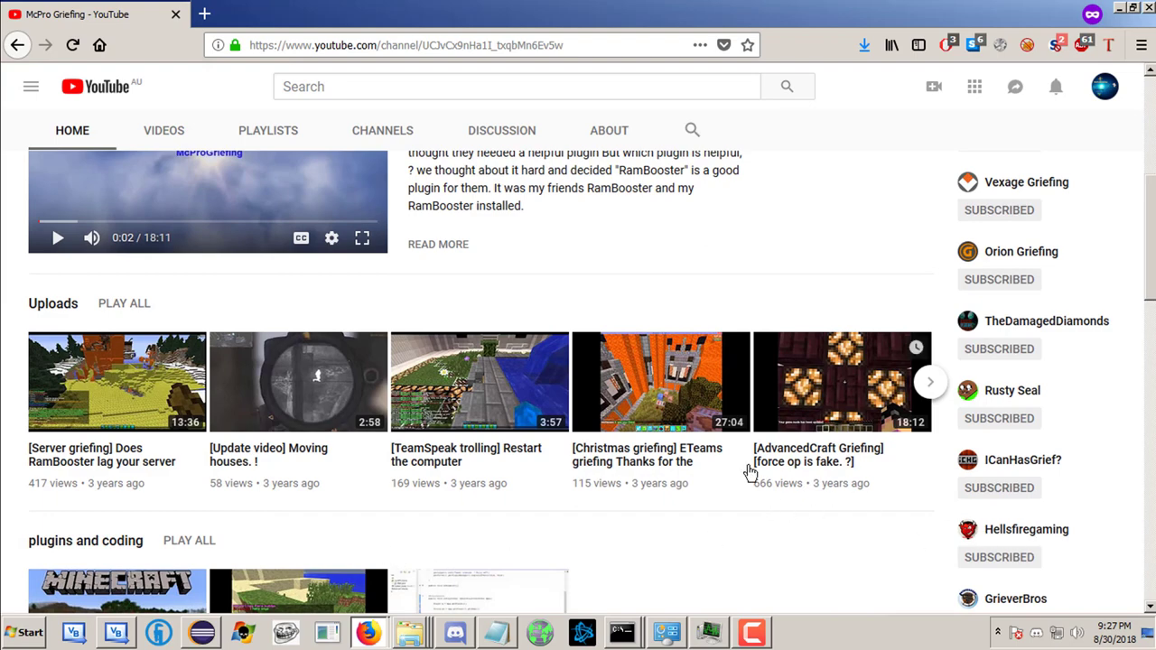
scroll(665, 441, down, 2)
scroll(749, 452, down, 3)
scroll(722, 449, up, 2)
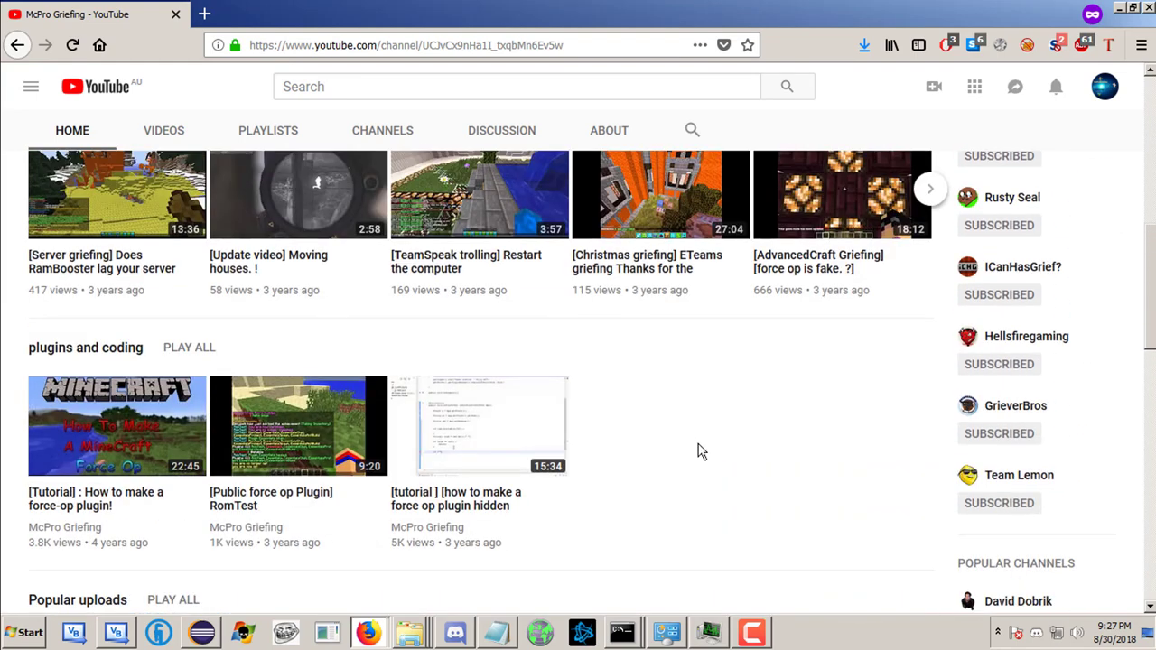
Leave Visual Basic and open Removable Disk (E:) from Explorer's taskbar jump list
click(116, 633)
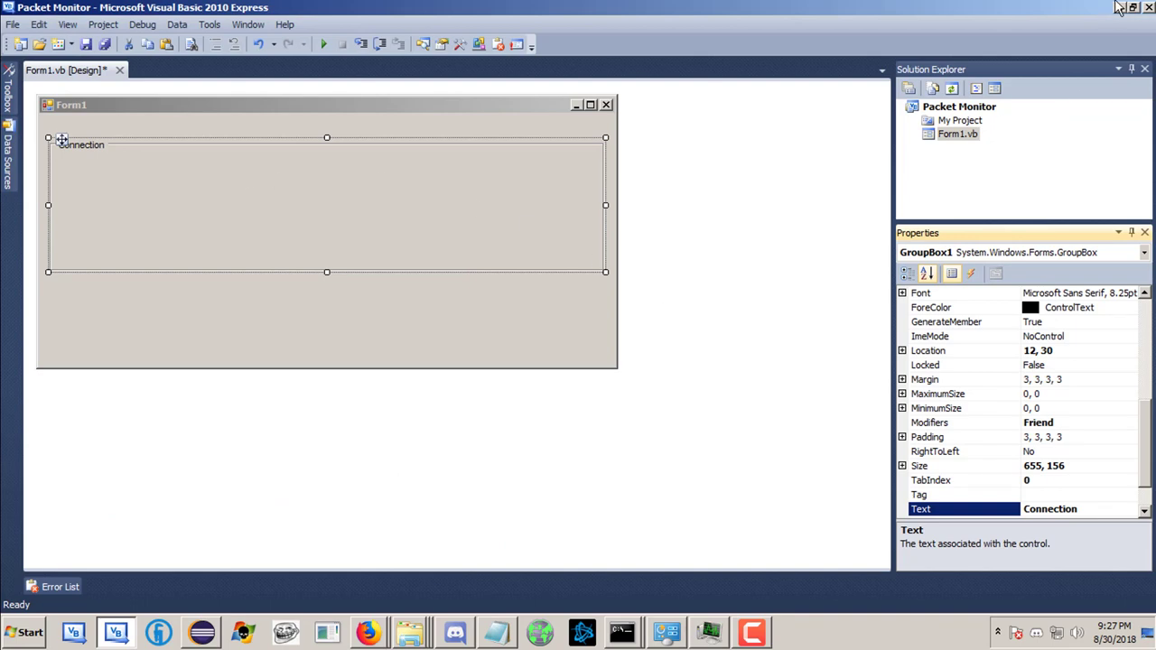
key(alt+Tab)
right_click(409, 633)
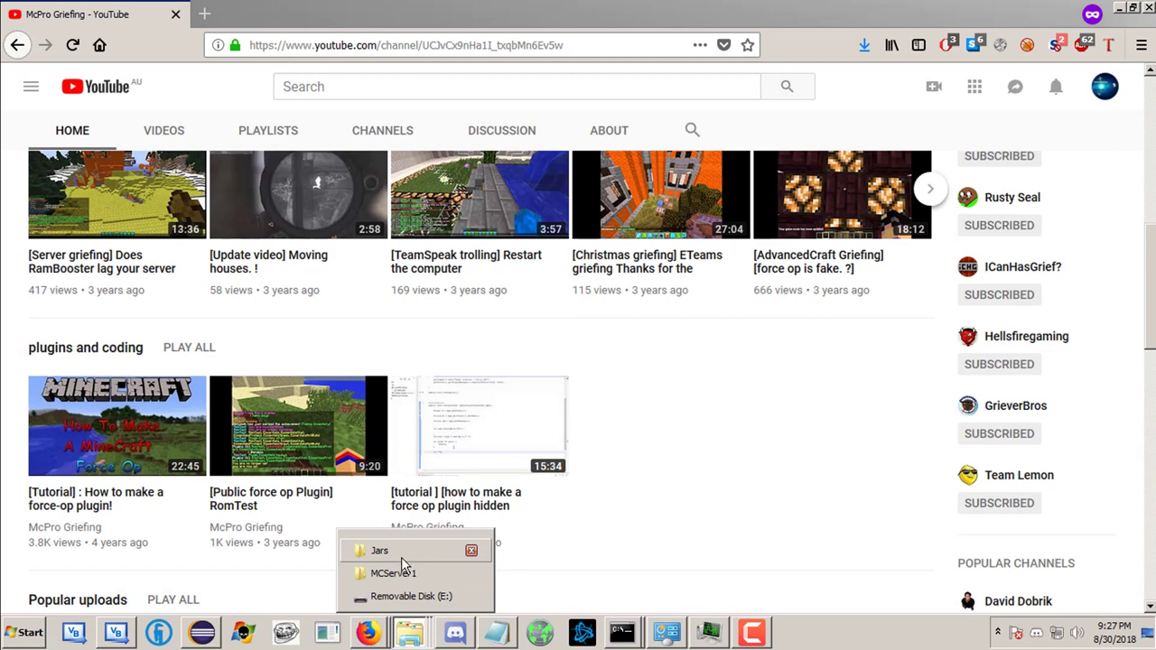
click(407, 596)
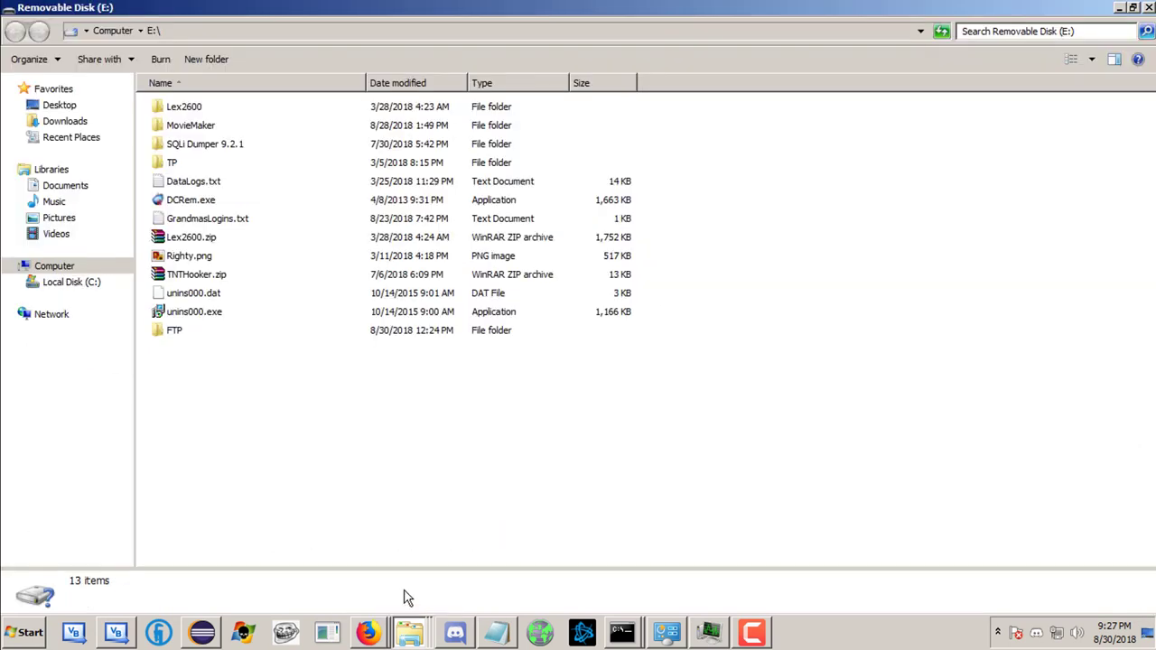
Try the FTP folder, dismiss the unavailable-location error, and open Local Disk (C:)
double_click(180, 336)
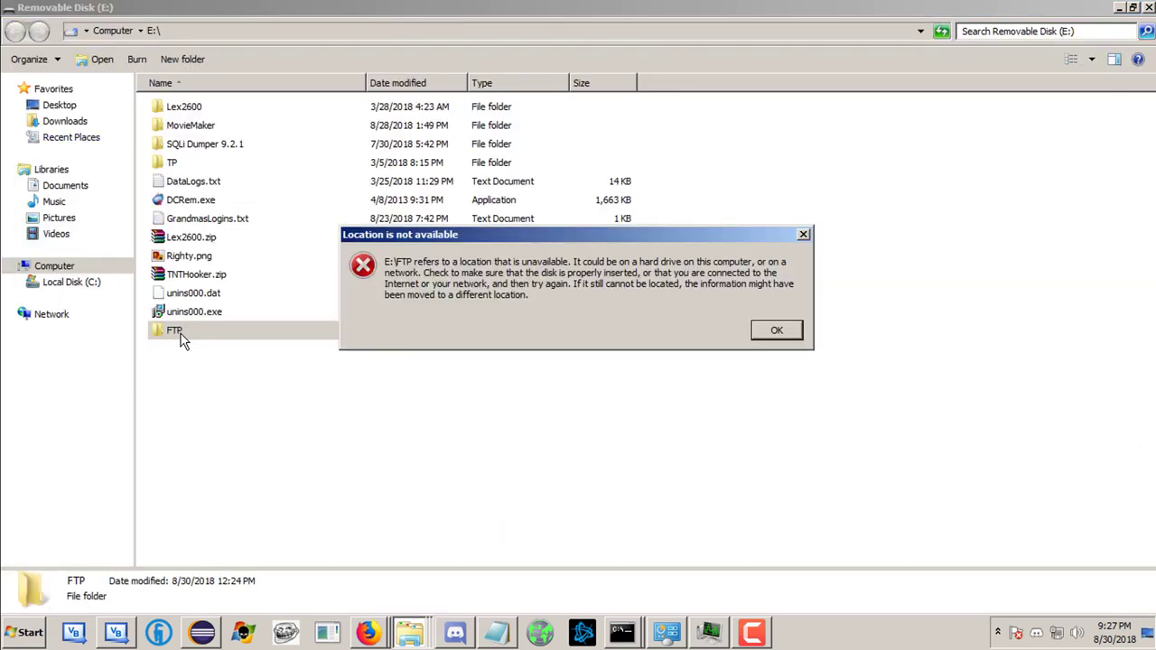
key(Return)
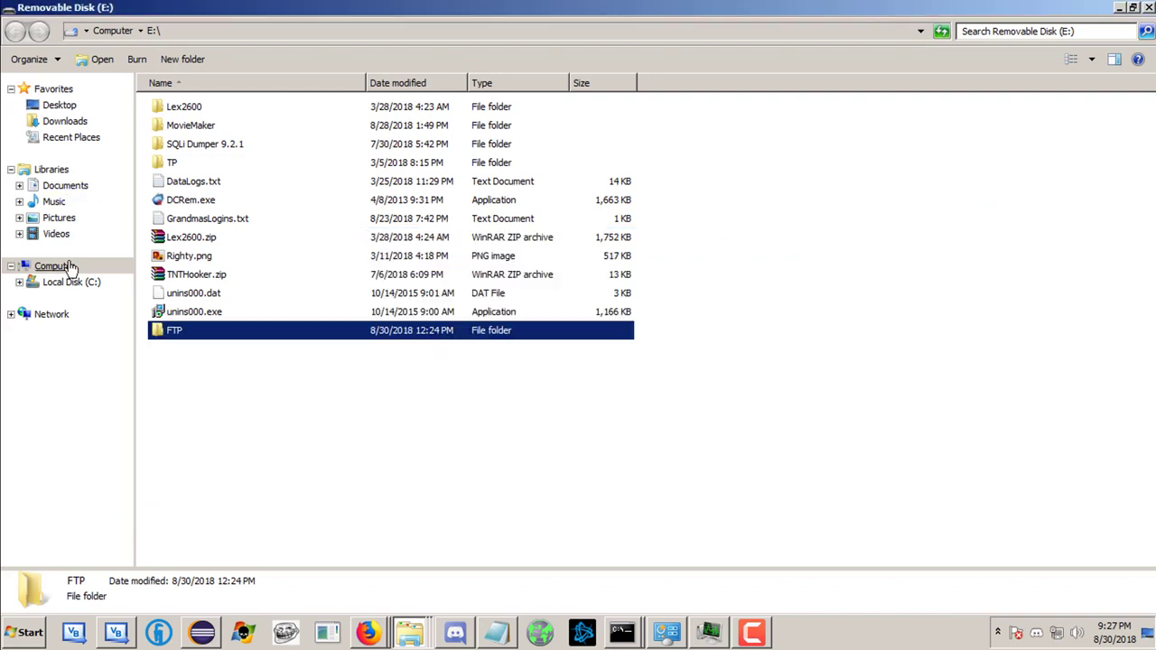
click(69, 268)
double_click(276, 121)
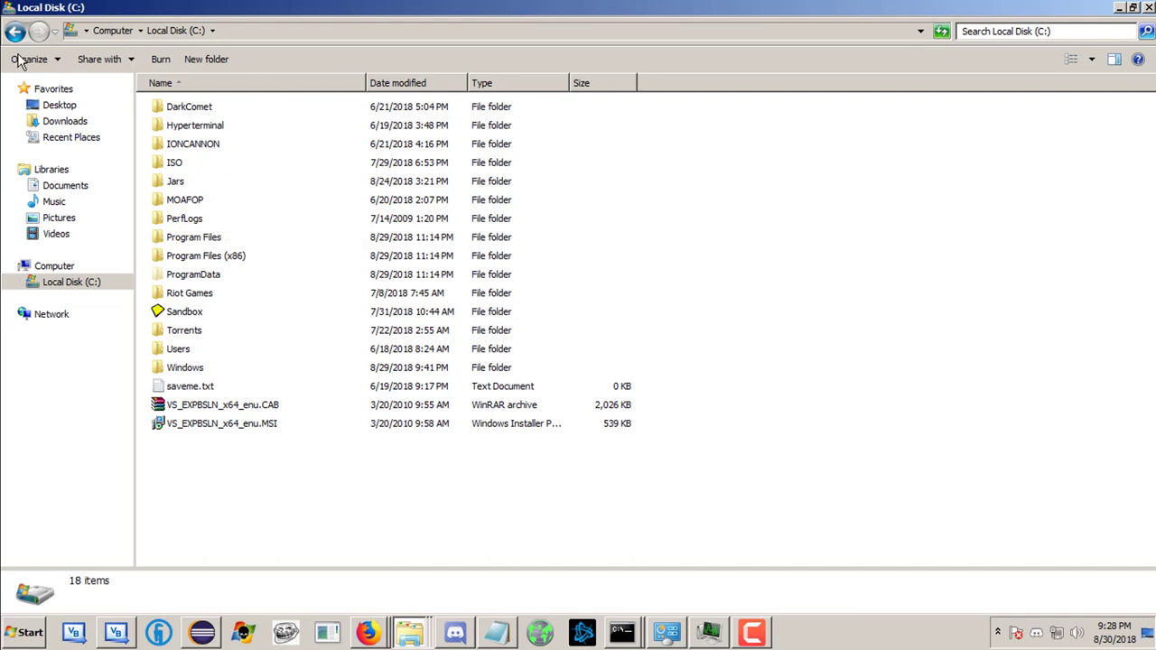
Reopen the recent MCROOTLauncher project and start debugging it
right_click(115, 635)
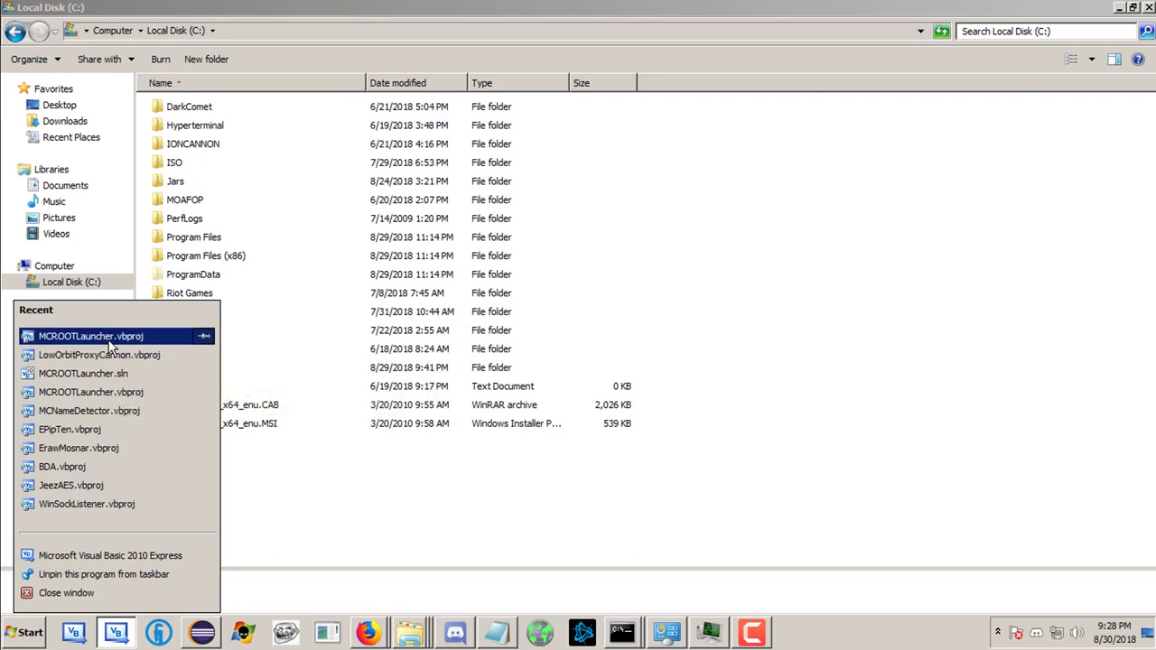
click(369, 352)
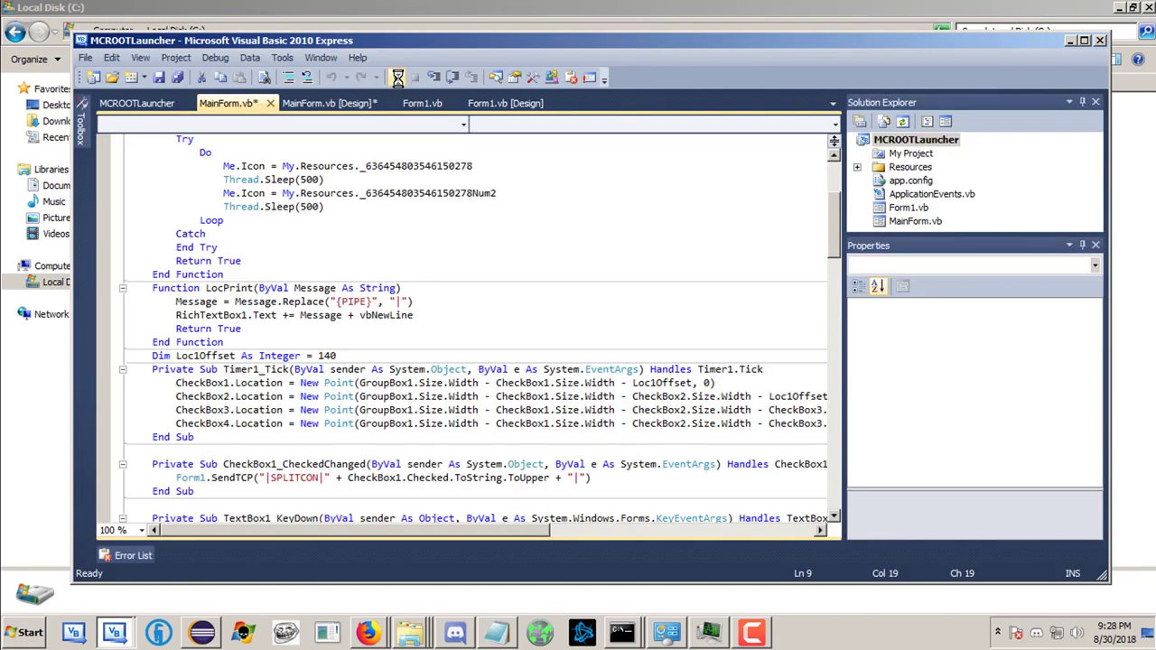
click(396, 76)
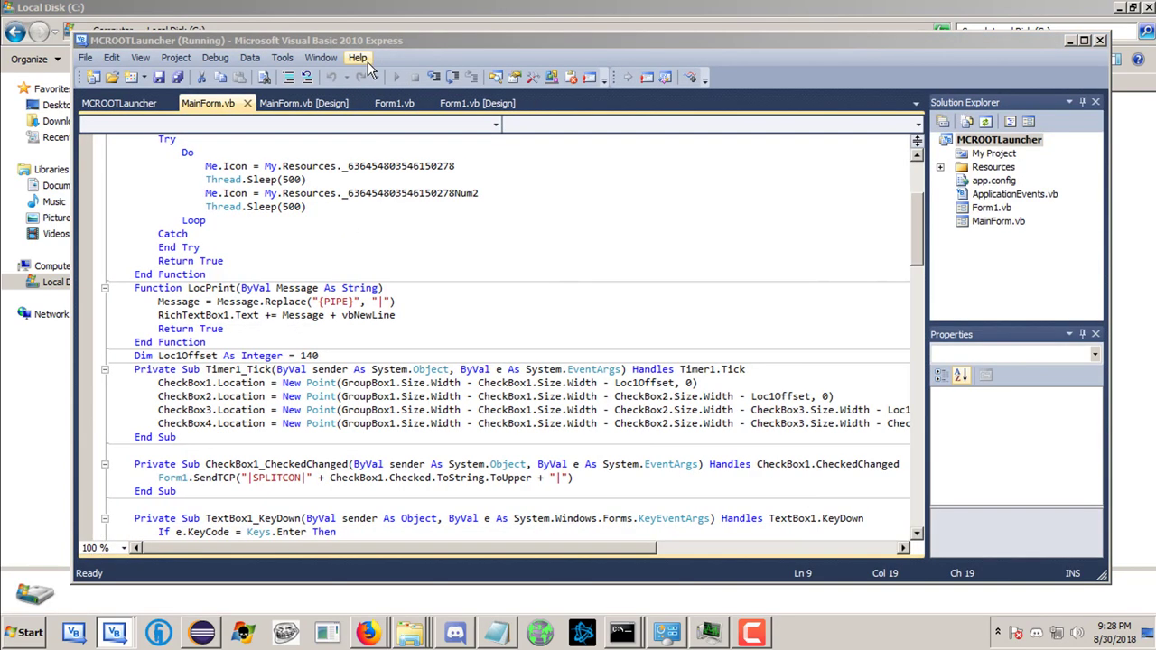
Place the MC Root Launcher top-left with its terminal console to the right
mouse_move(294, 78)
mouse_down()
mouse_move(551, 167)
mouse_move(507, 162)
mouse_up()
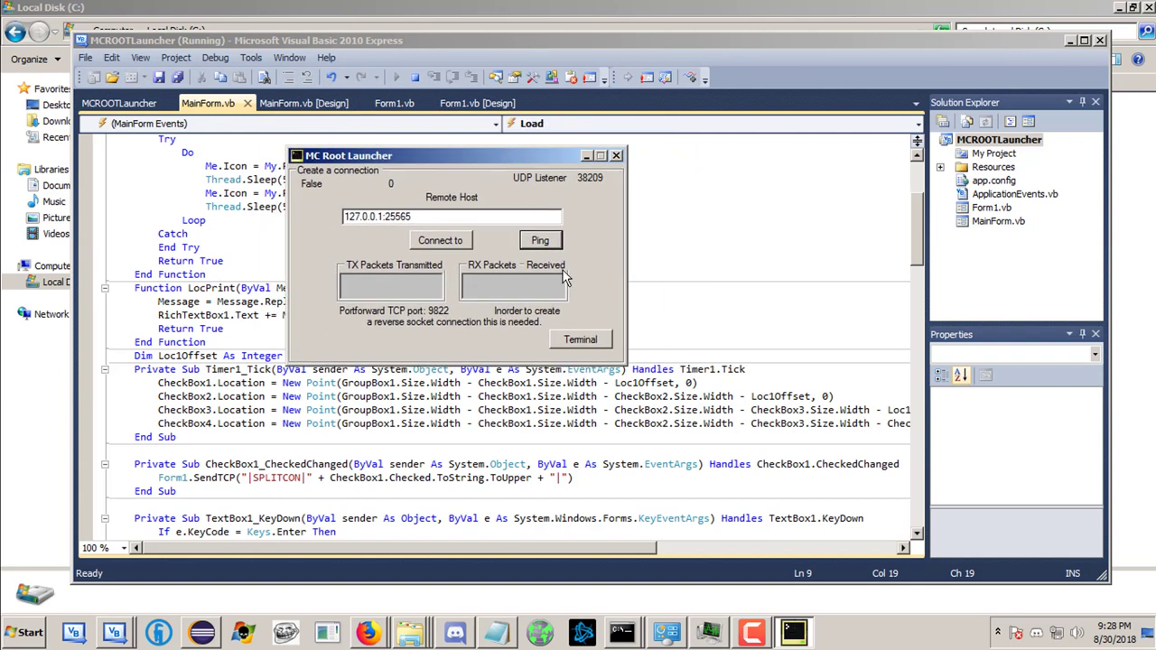
click(581, 340)
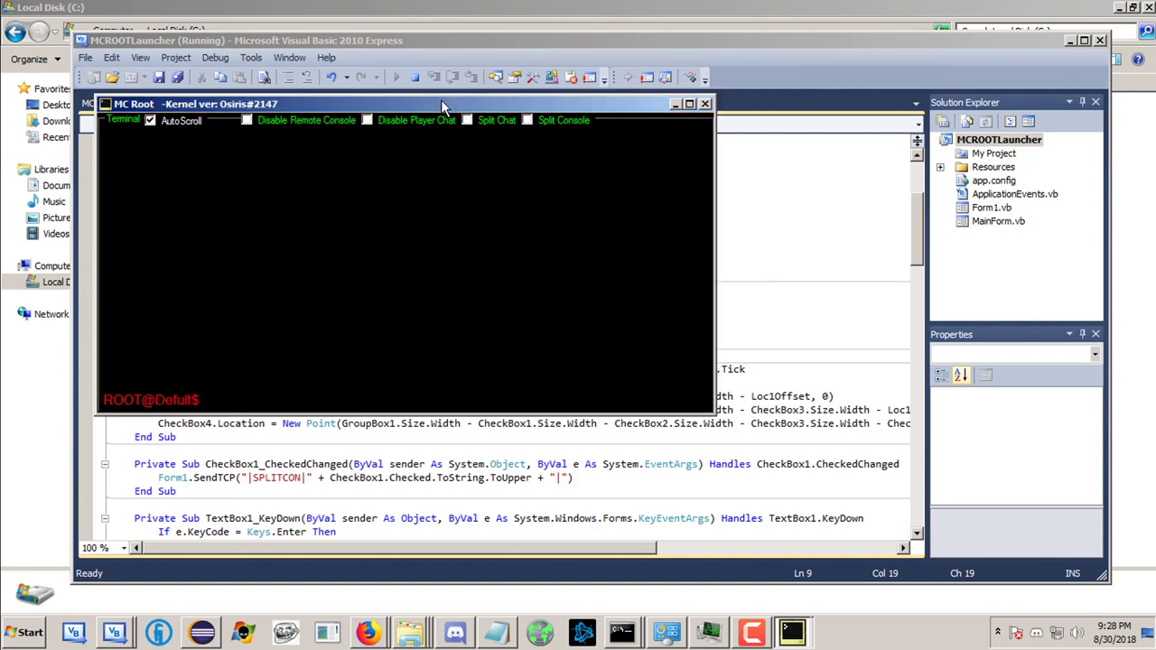
mouse_move(442, 91)
mouse_down()
mouse_move(850, 128)
mouse_move(832, 109)
mouse_up()
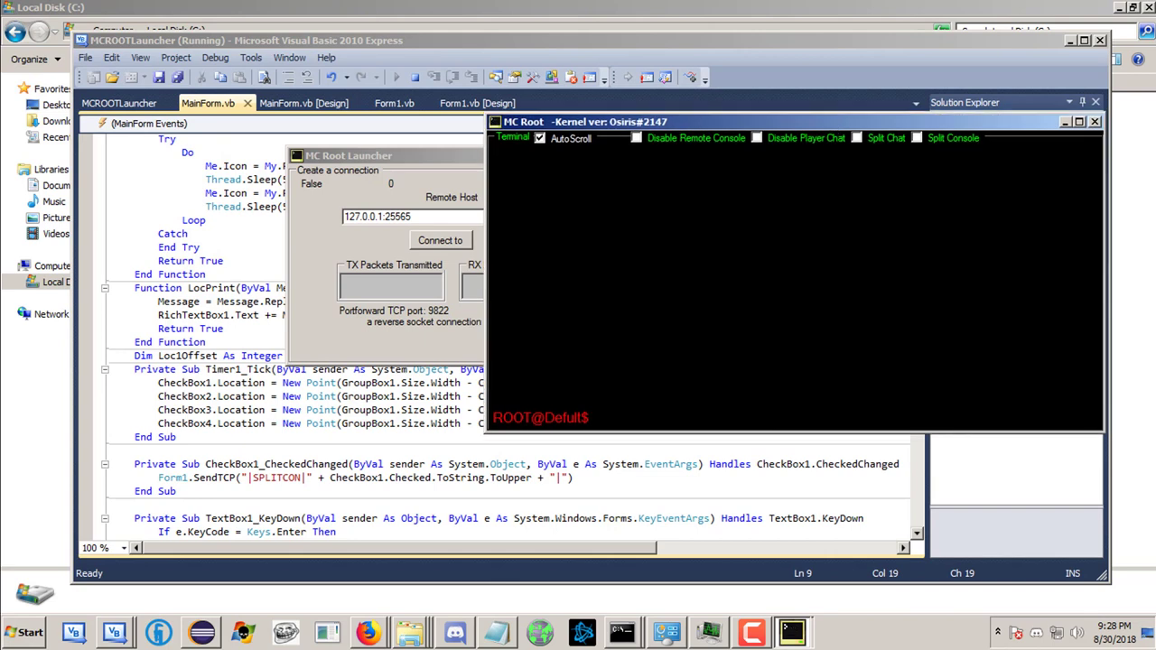
drag(405, 155, 244, 93)
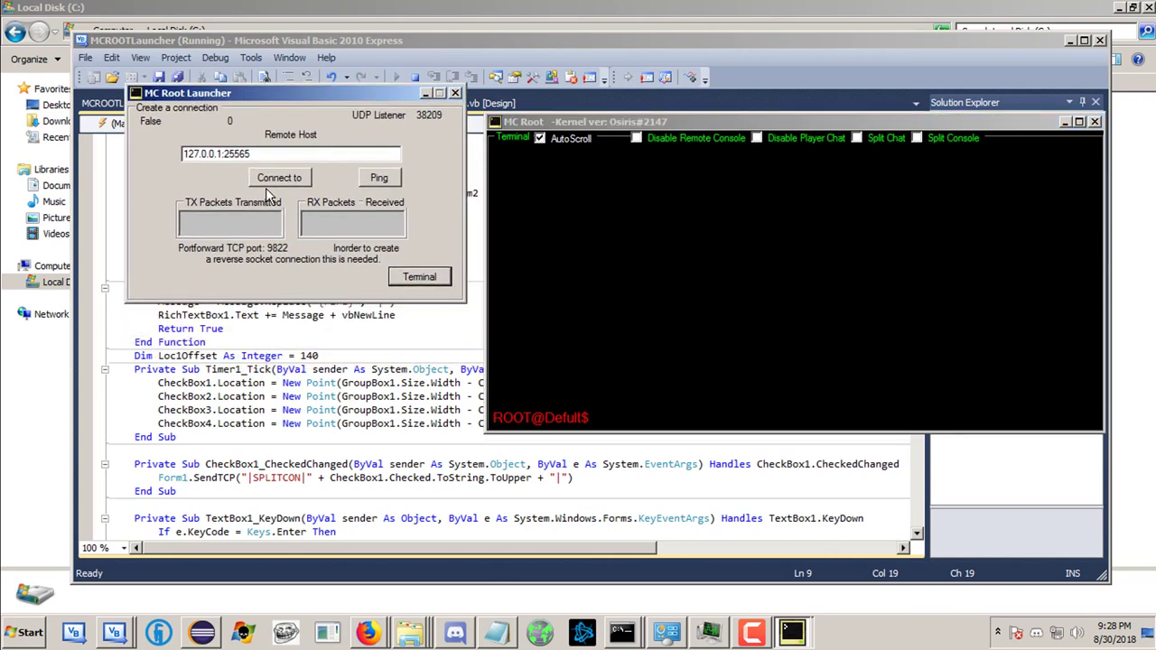
click(320, 153)
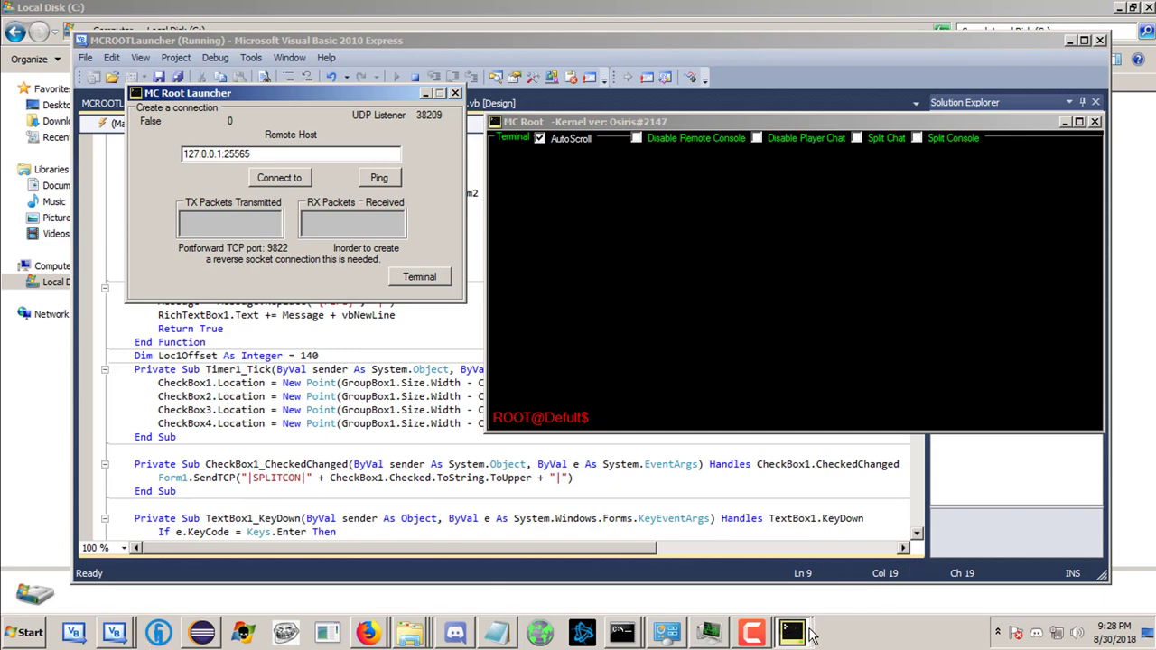
click(806, 634)
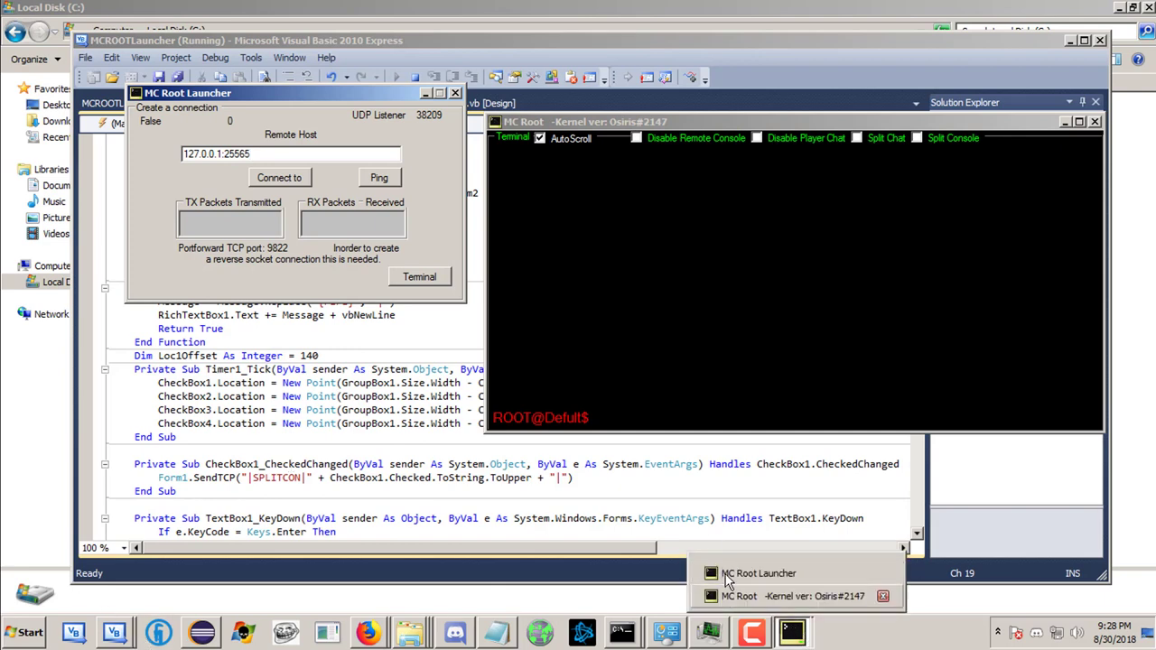
click(767, 573)
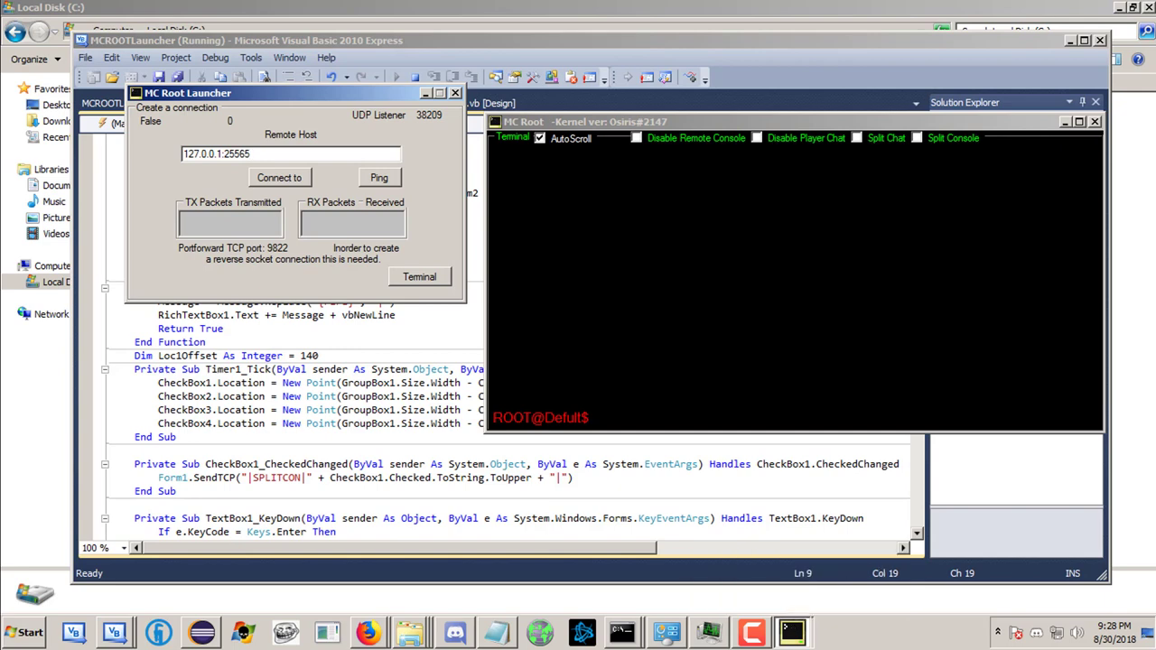
Launch Paint and sketch a curved line ending in a box
click(14, 643)
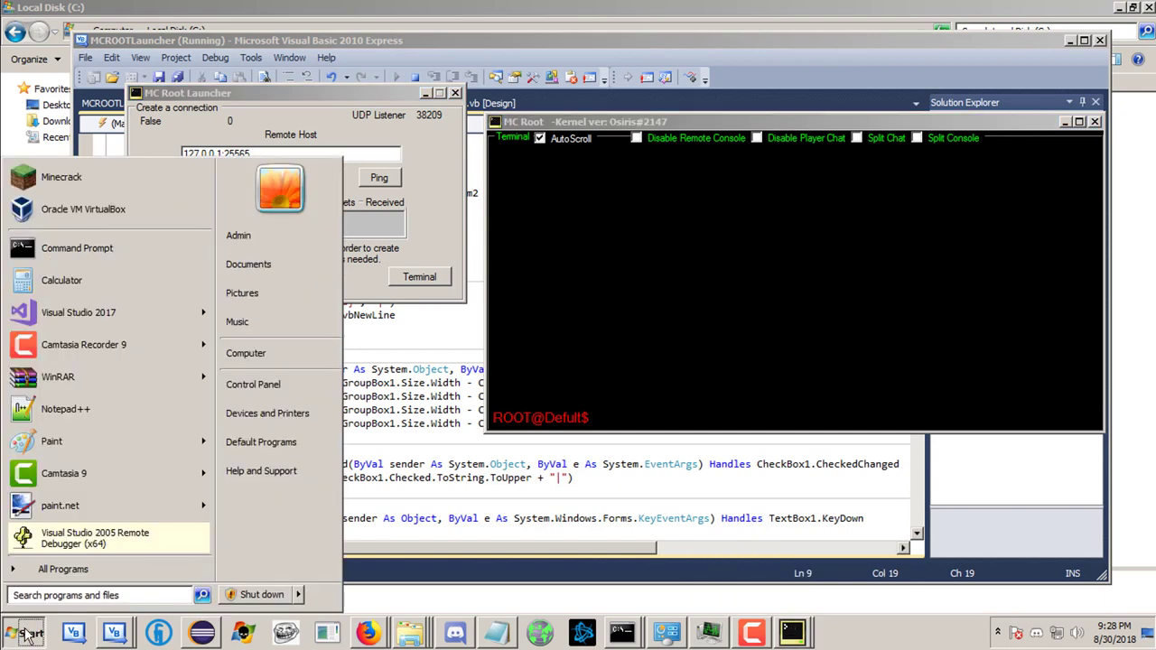
click(171, 490)
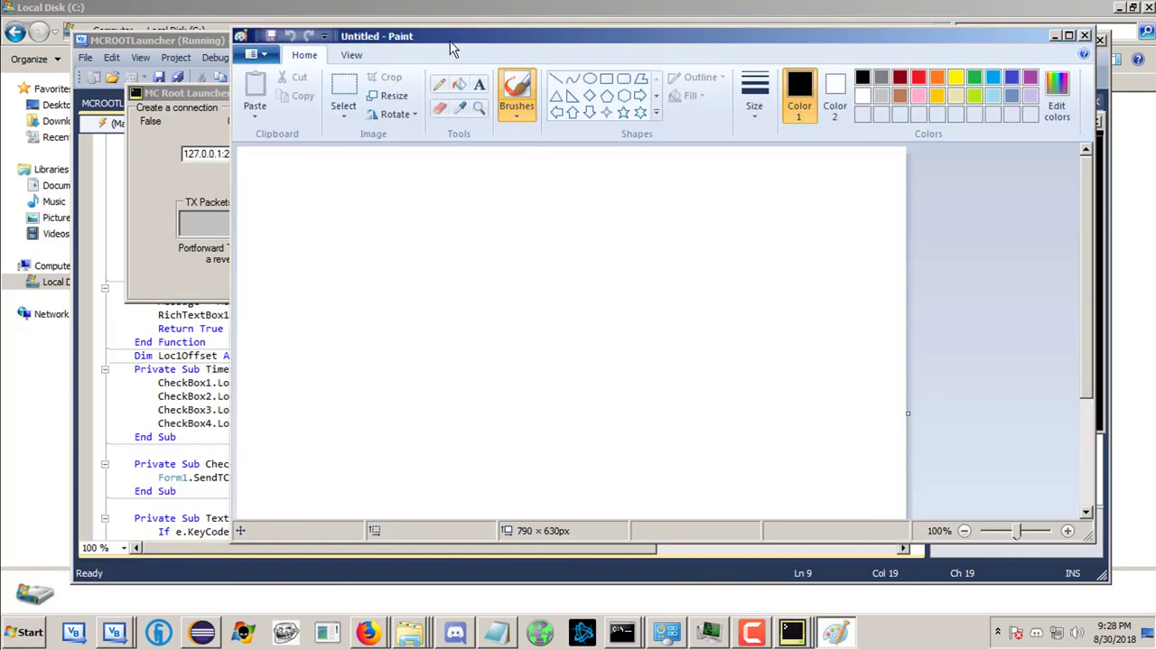
drag(444, 36, 423, 39)
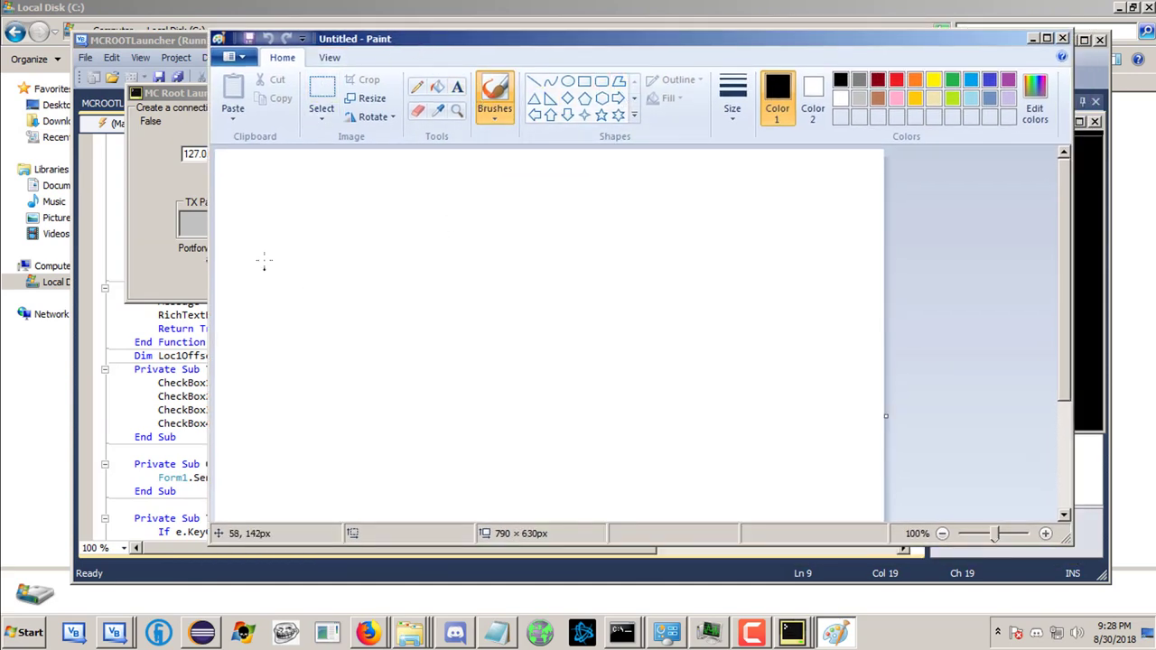
drag(277, 259, 476, 238)
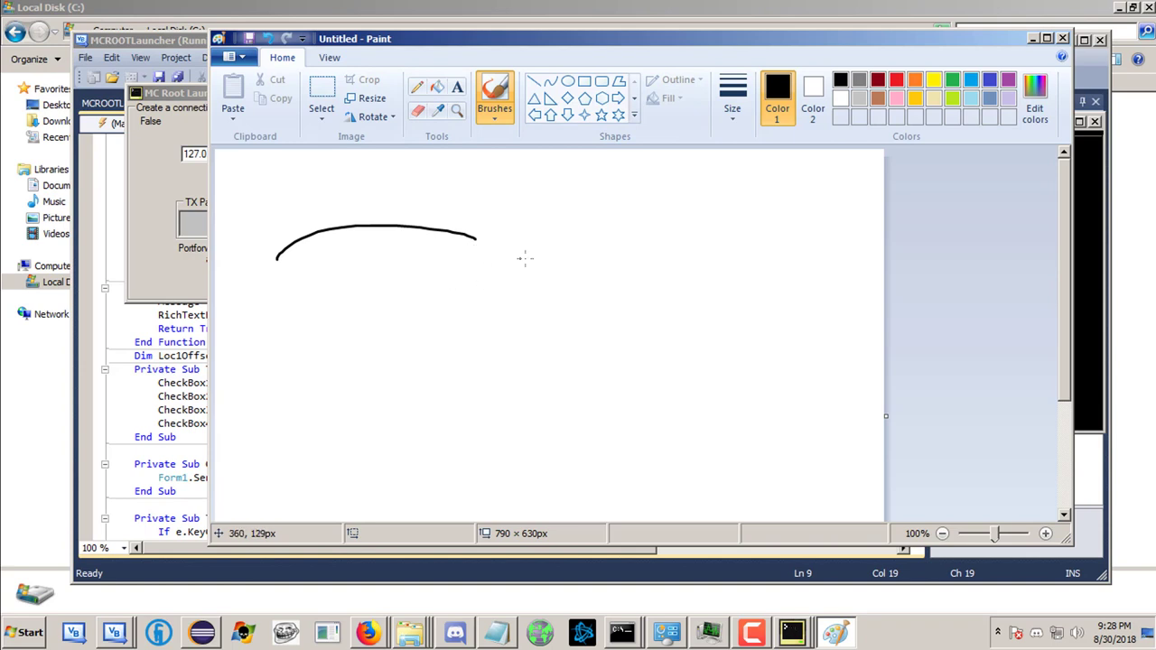
drag(470, 242, 470, 287)
mouse_move(469, 246)
mouse_down()
mouse_move(544, 262)
mouse_move(459, 291)
mouse_up()
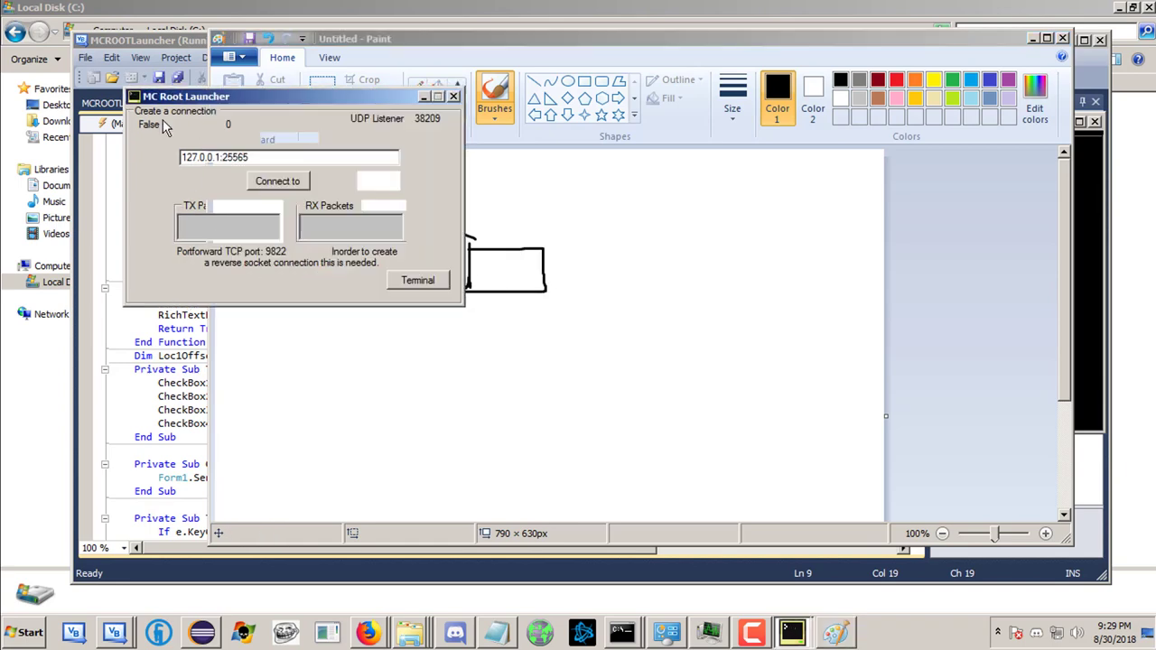
Glance at the launcher, then draw a second curve and box and minimize Paint
drag(171, 98, 158, 139)
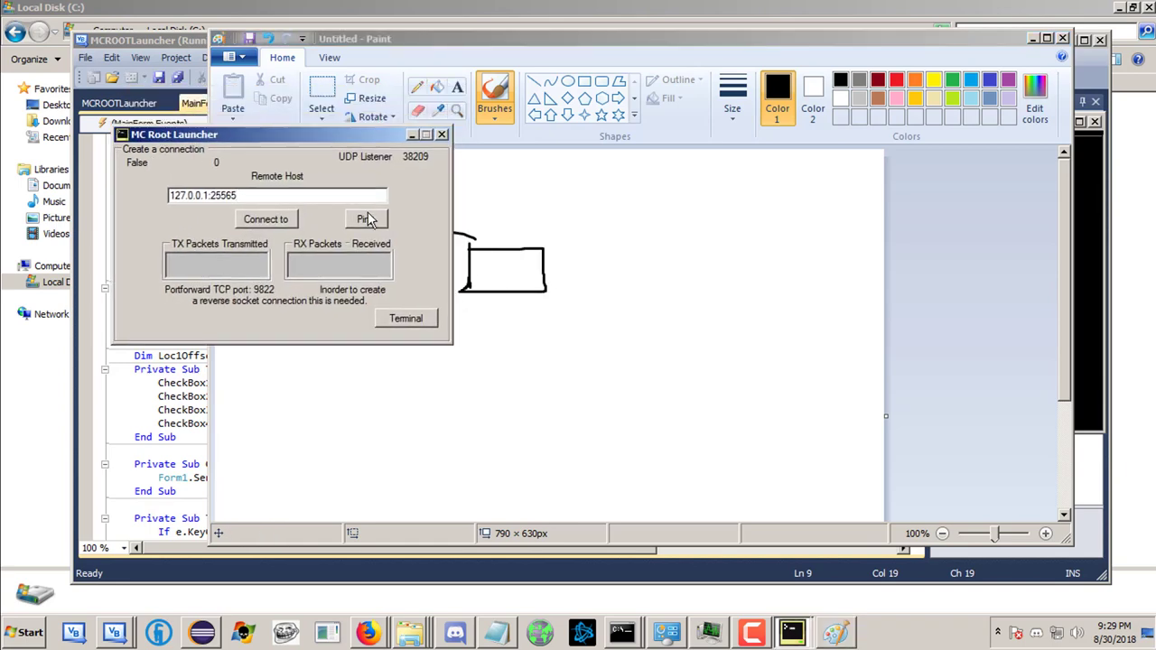
click(293, 221)
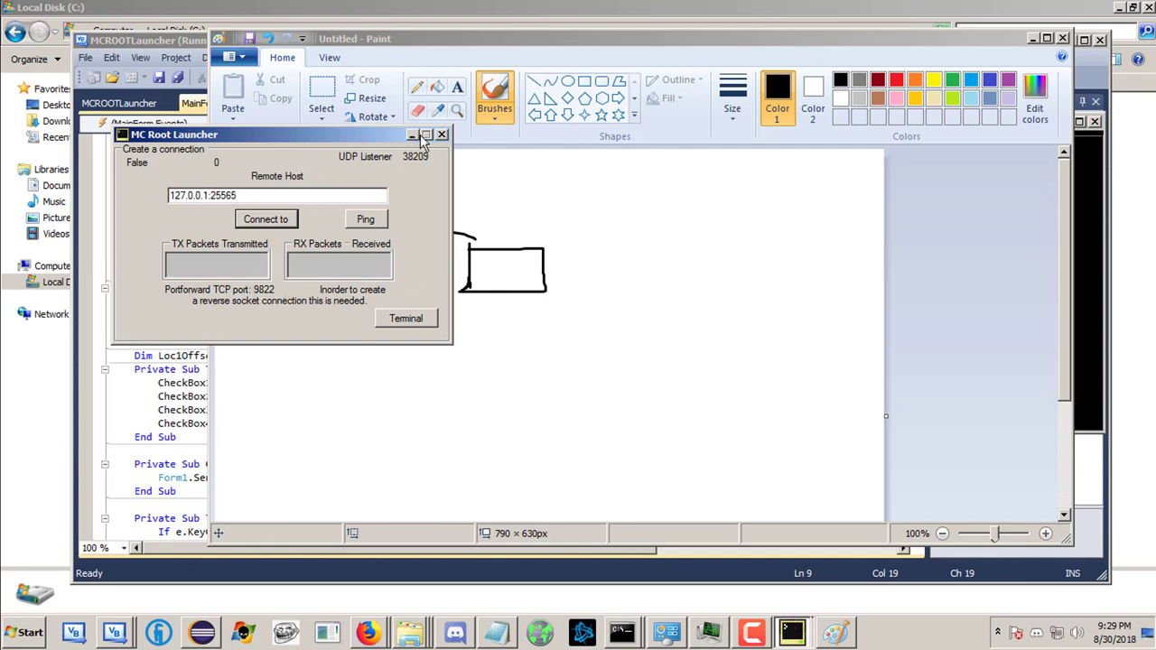
click(497, 264)
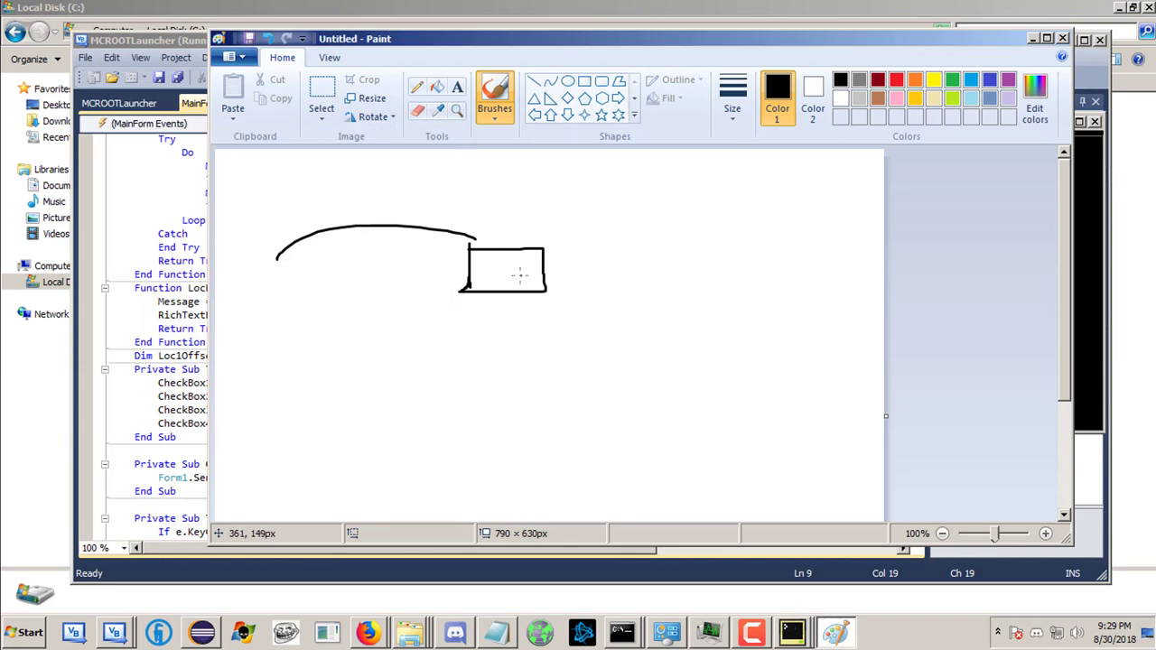
drag(524, 277, 322, 296)
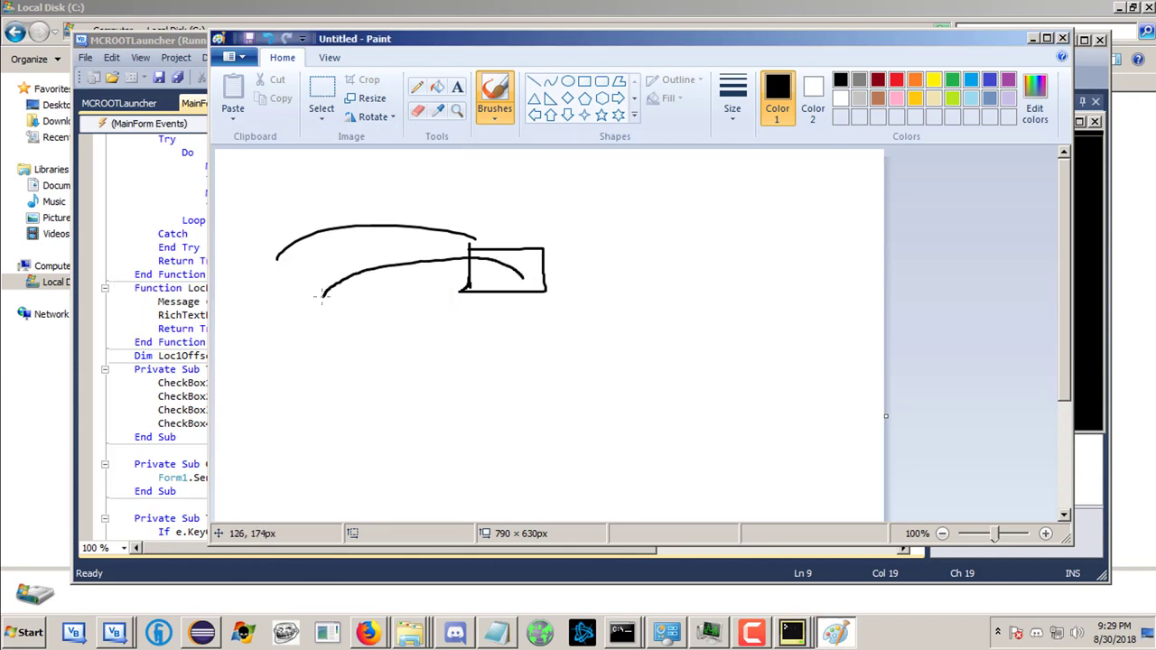
mouse_move(244, 264)
mouse_down()
mouse_move(338, 282)
mouse_move(337, 341)
mouse_move(251, 298)
mouse_move(252, 251)
mouse_up()
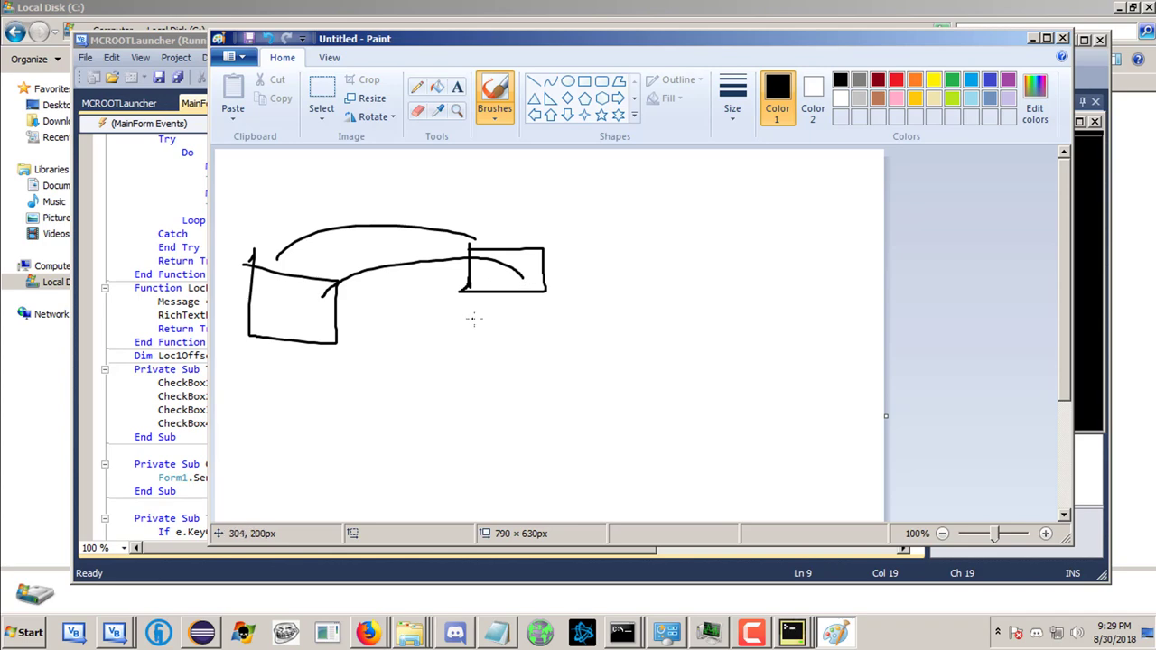
click(1033, 41)
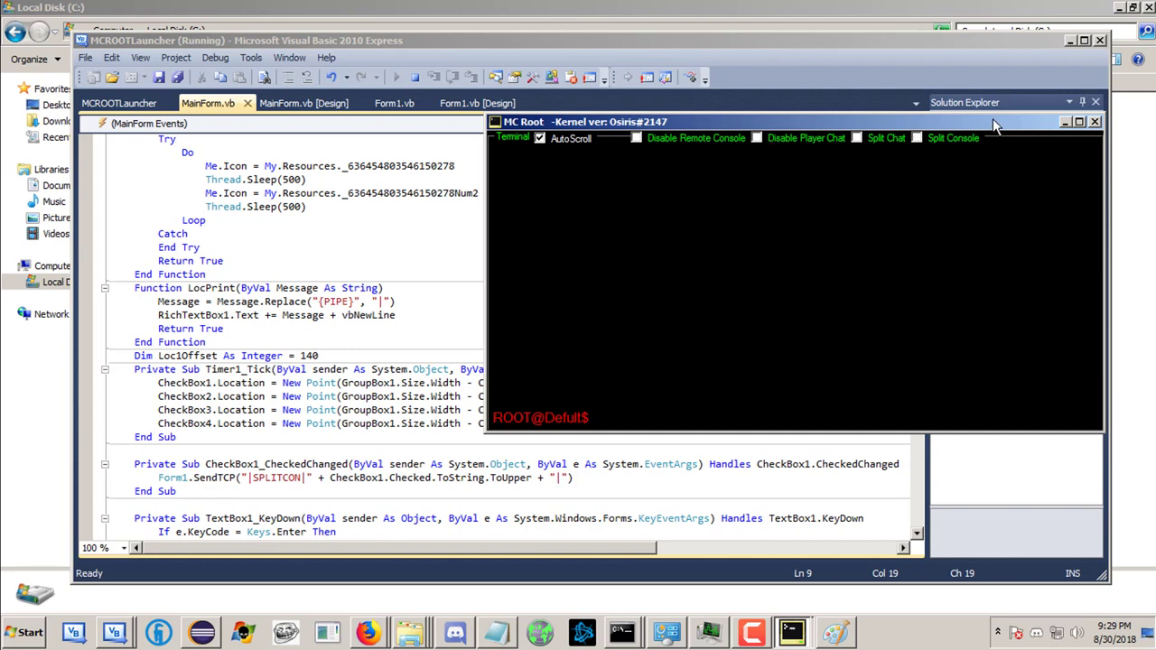
Close the MC Root console and minimize Visual Basic
drag(997, 128, 730, 153)
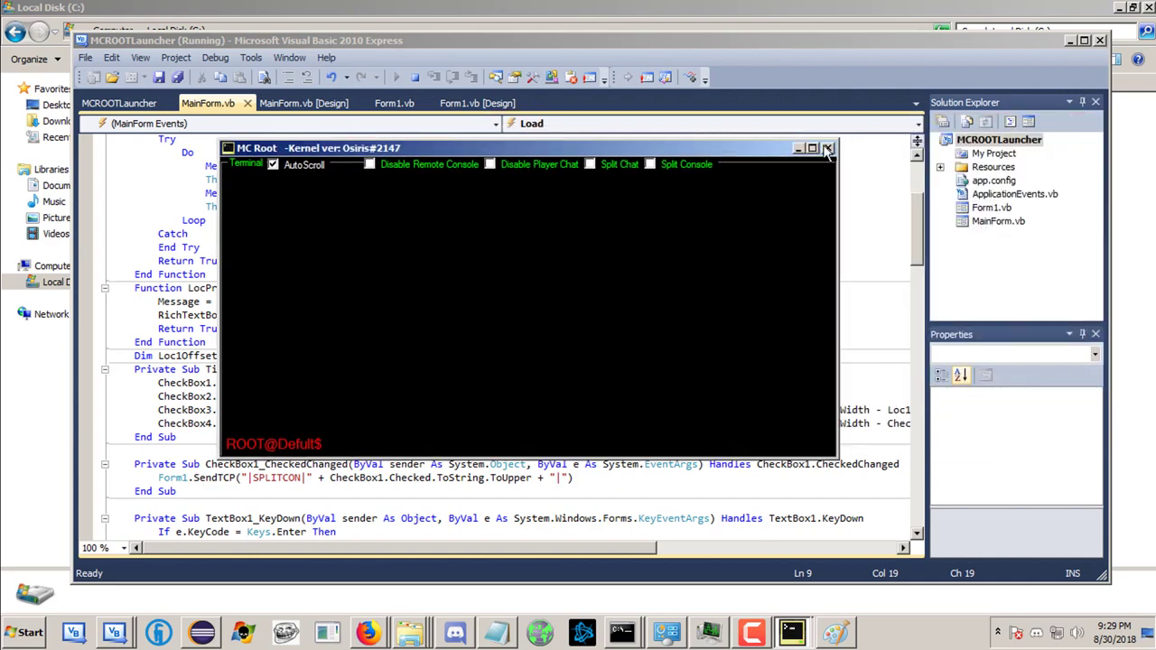
click(827, 151)
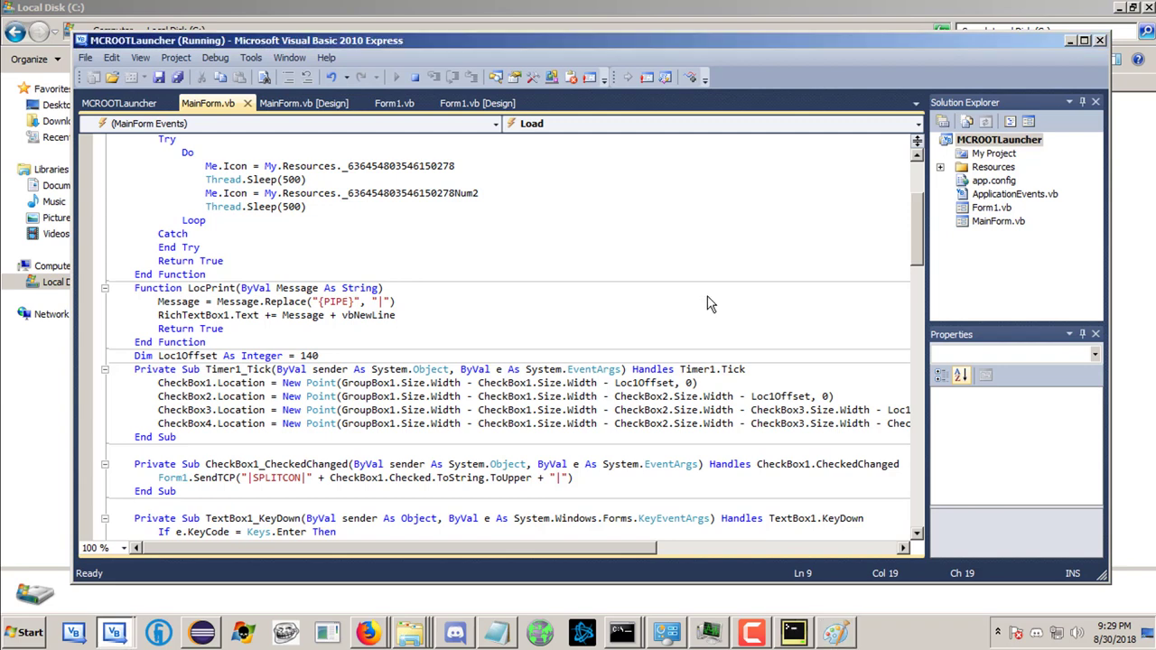
click(1072, 40)
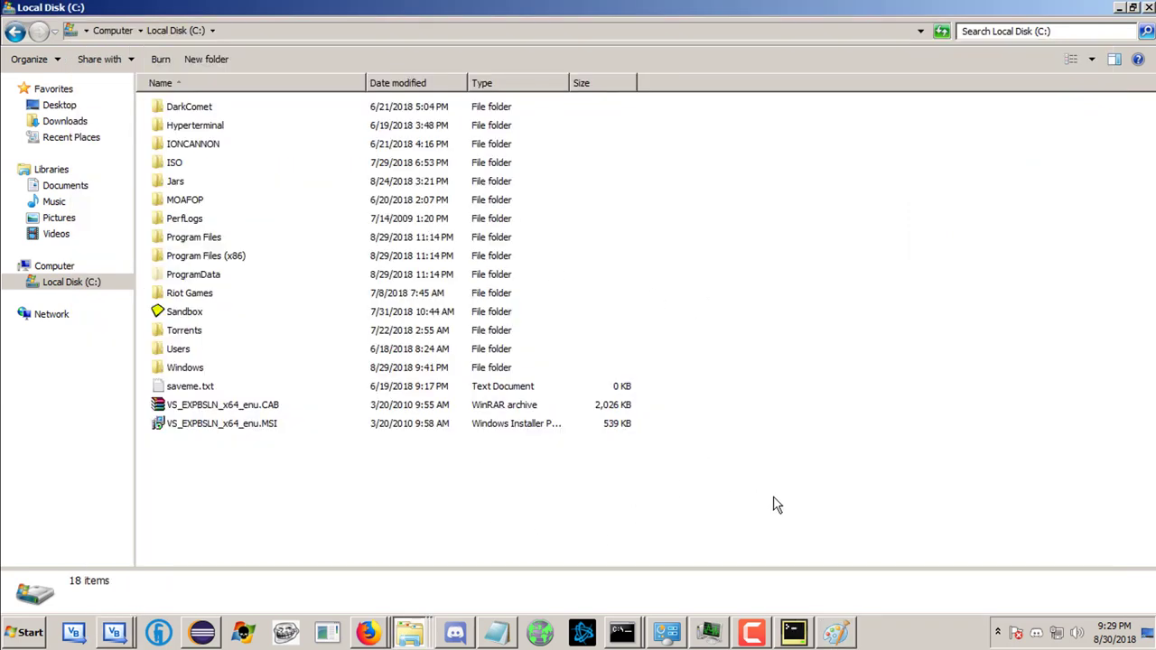
Close the running launcher from its taskbar jump list, then bring up Command Prompt and Explorer
right_click(792, 631)
click(768, 601)
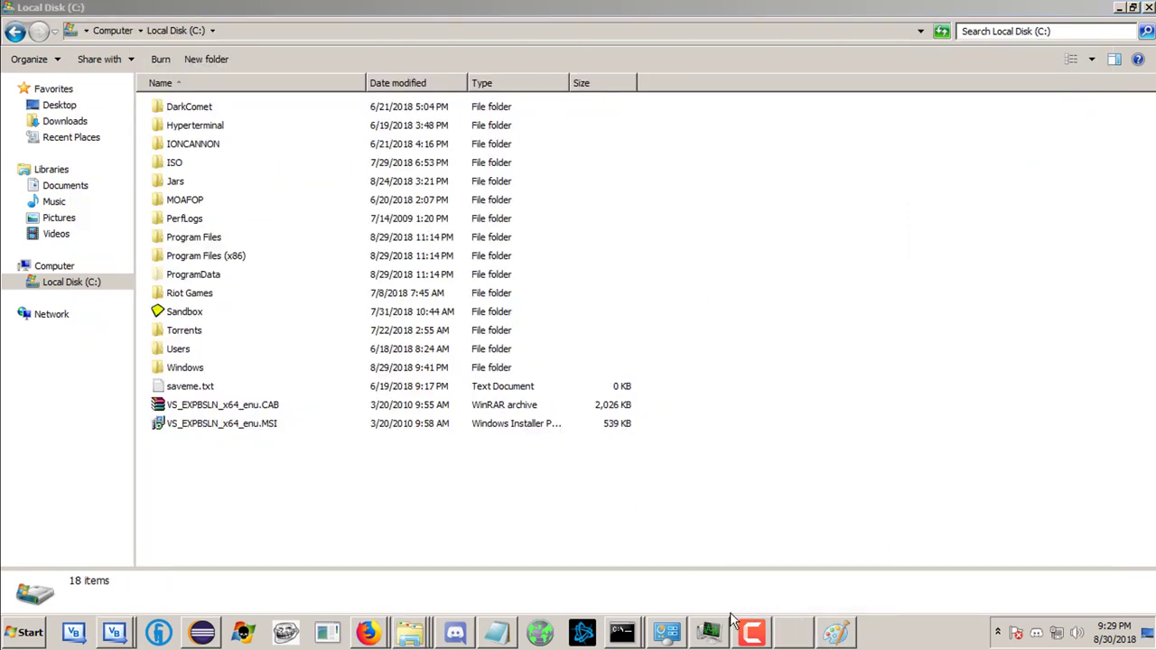
click(621, 604)
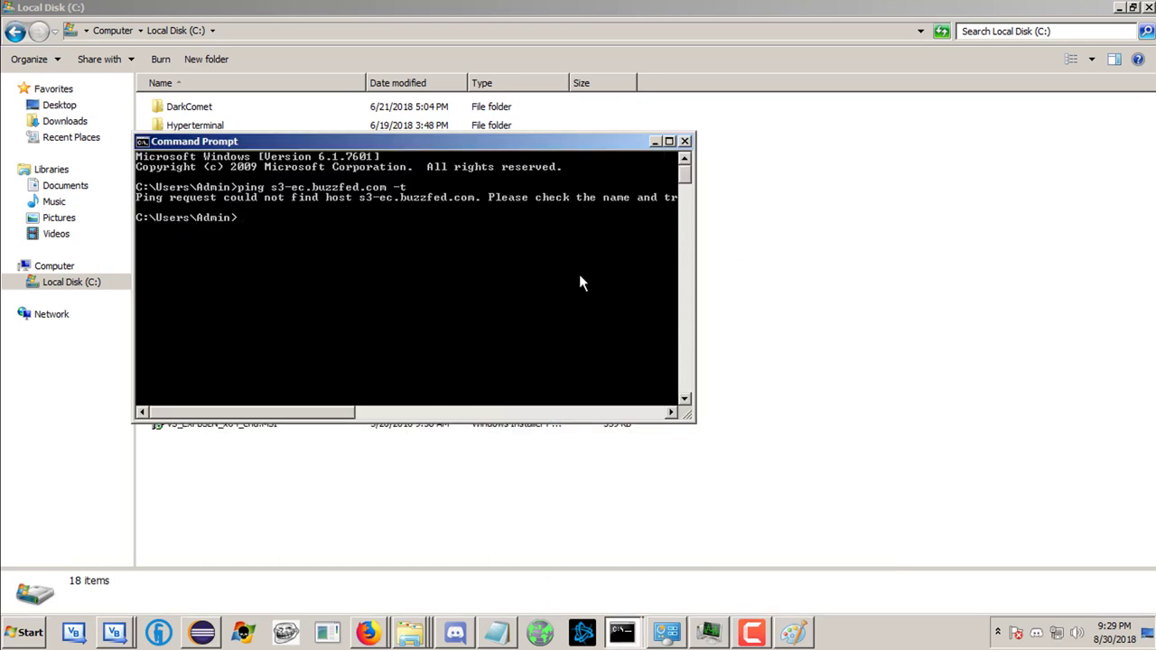
click(454, 483)
Switch to Discord, pass through direct messages and #alts, and open Griefing's #general
click(454, 635)
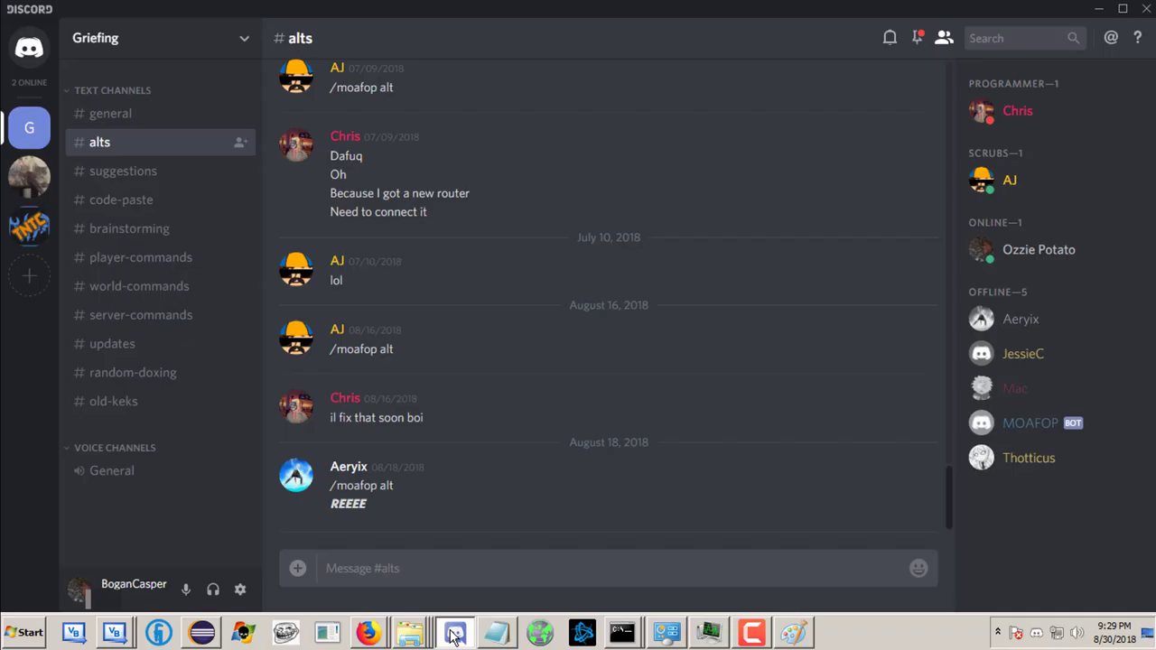
click(40, 67)
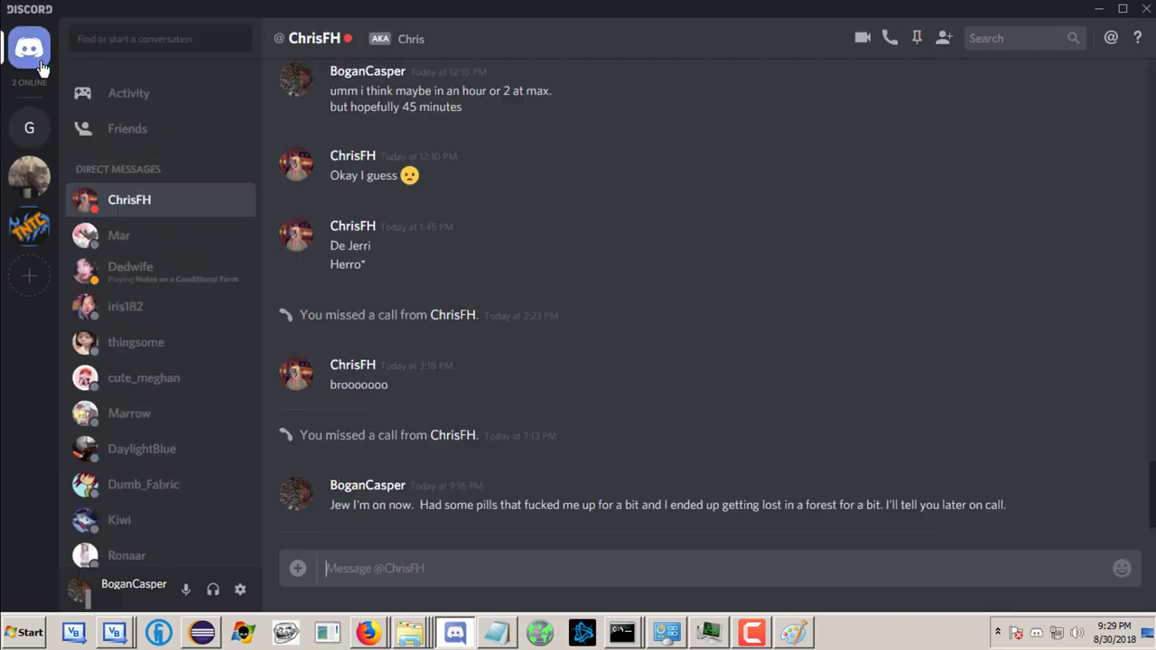
click(28, 129)
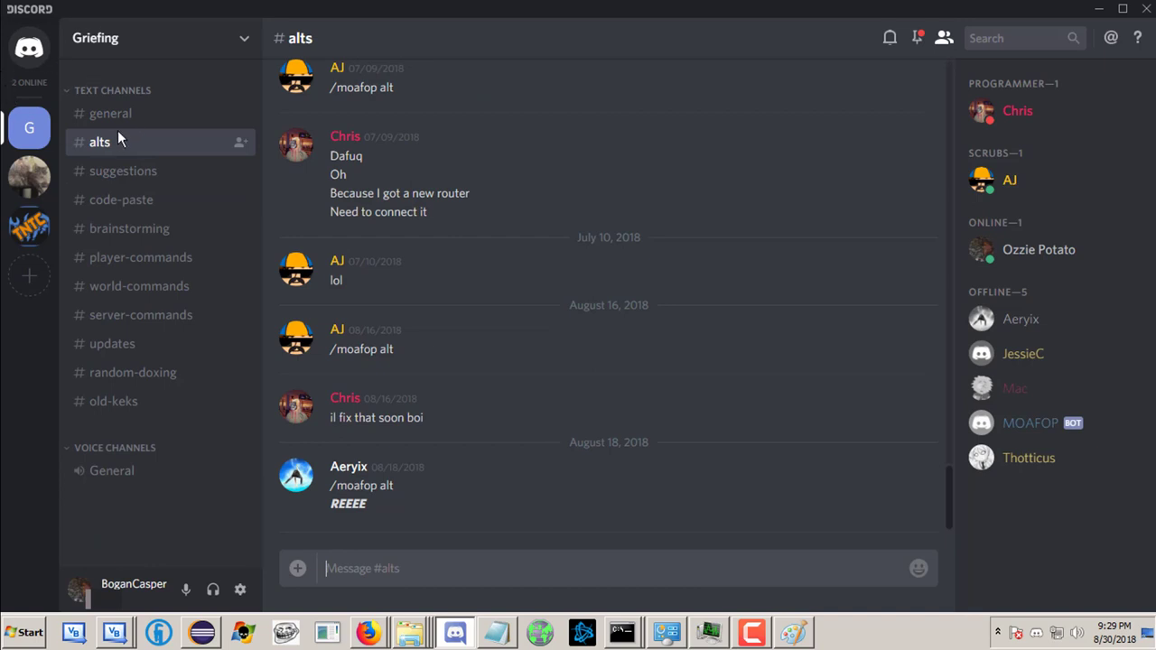
click(73, 110)
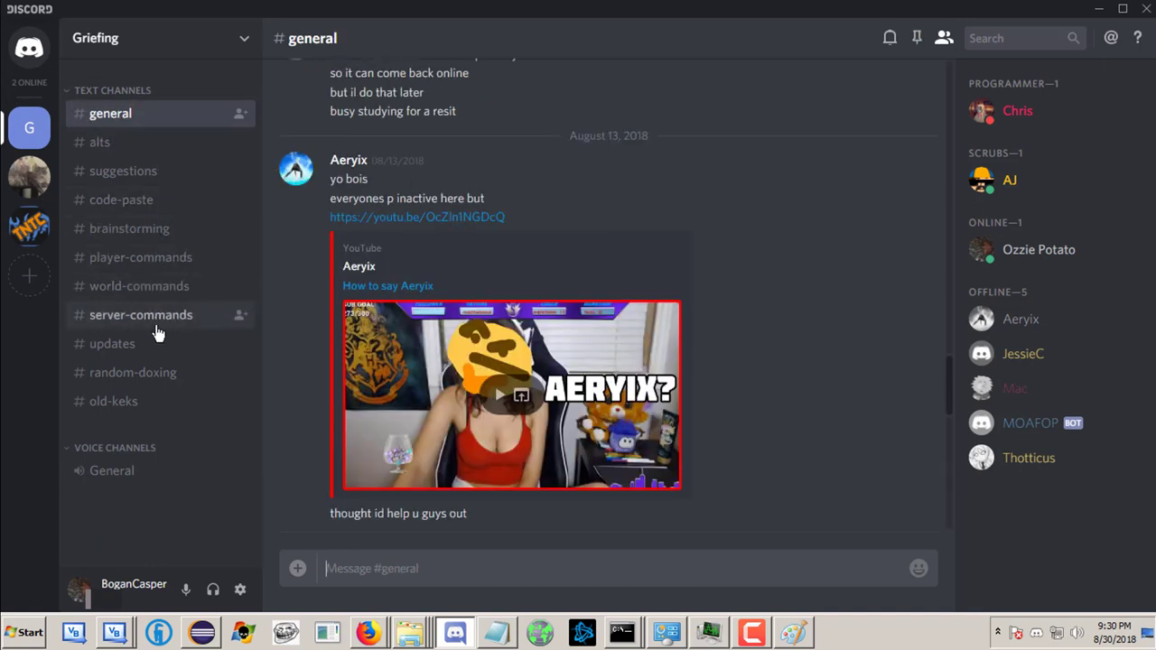
scroll(377, 220, up, 2)
scroll(370, 217, down, 1)
scroll(361, 224, up, 3)
scroll(361, 224, down, 3)
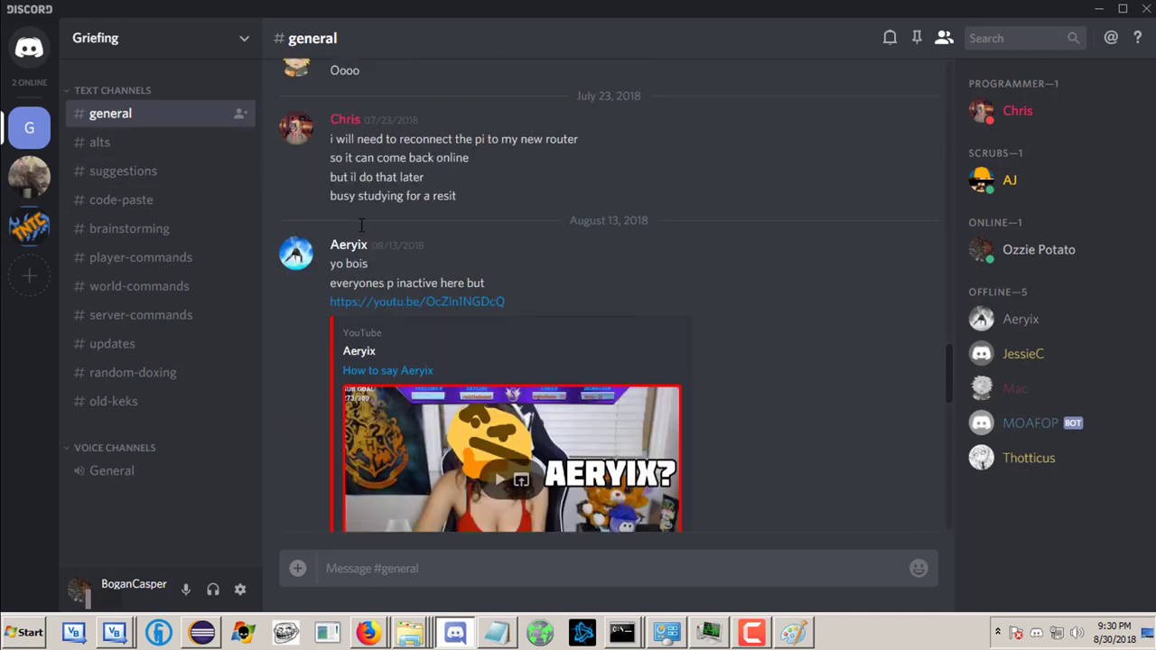
scroll(362, 225, up, 1)
scroll(361, 271, up, 4)
scroll(356, 331, down, 1)
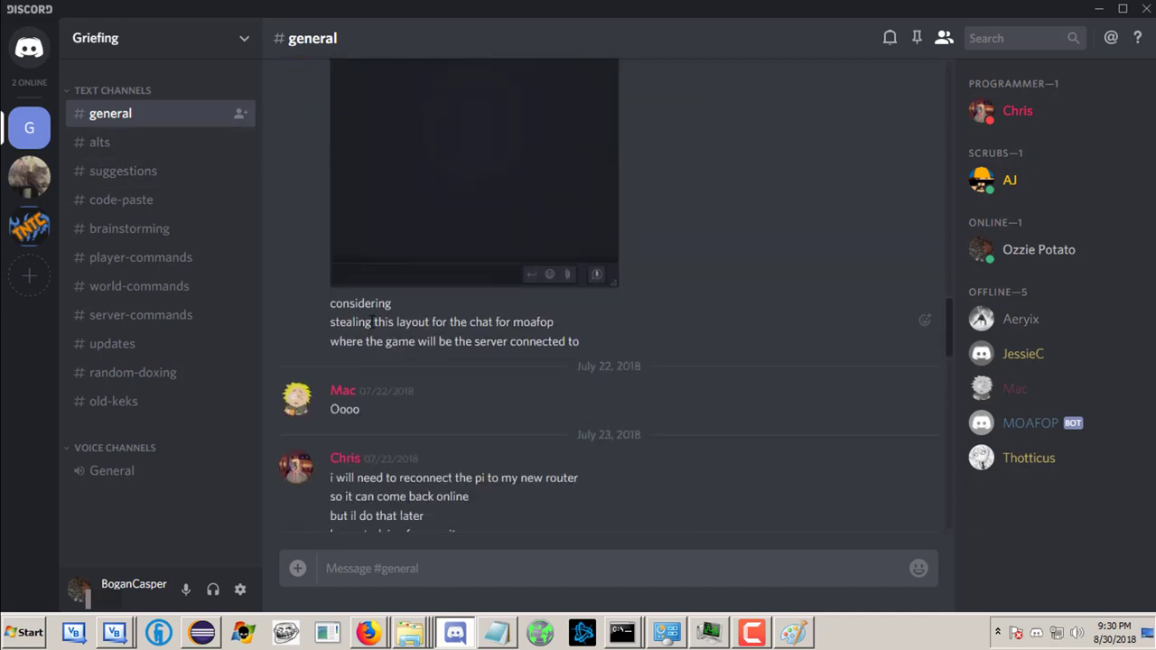
scroll(498, 412, up, 4)
scroll(439, 370, down, 2)
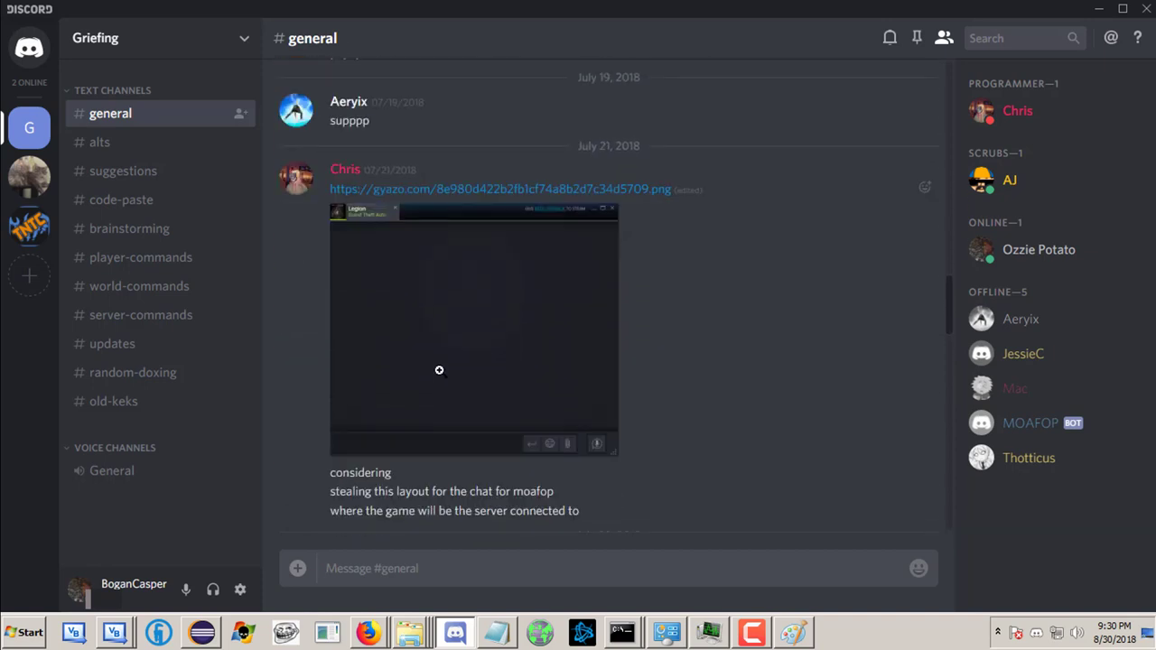
scroll(396, 353, down, 1)
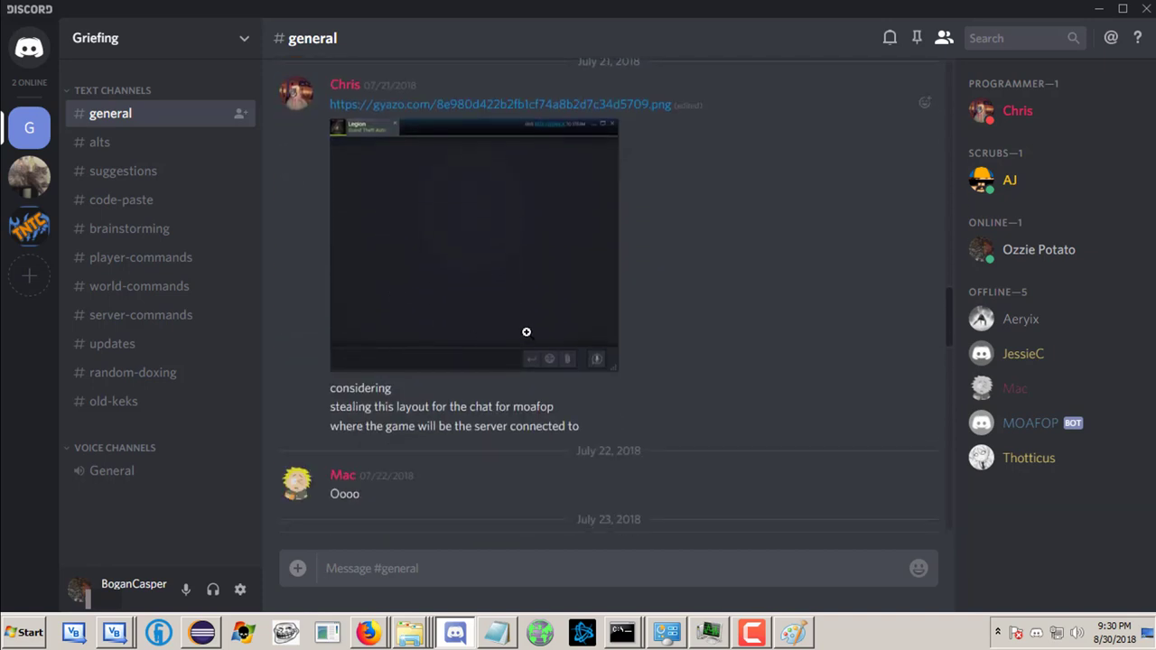
scroll(381, 229, down, 2)
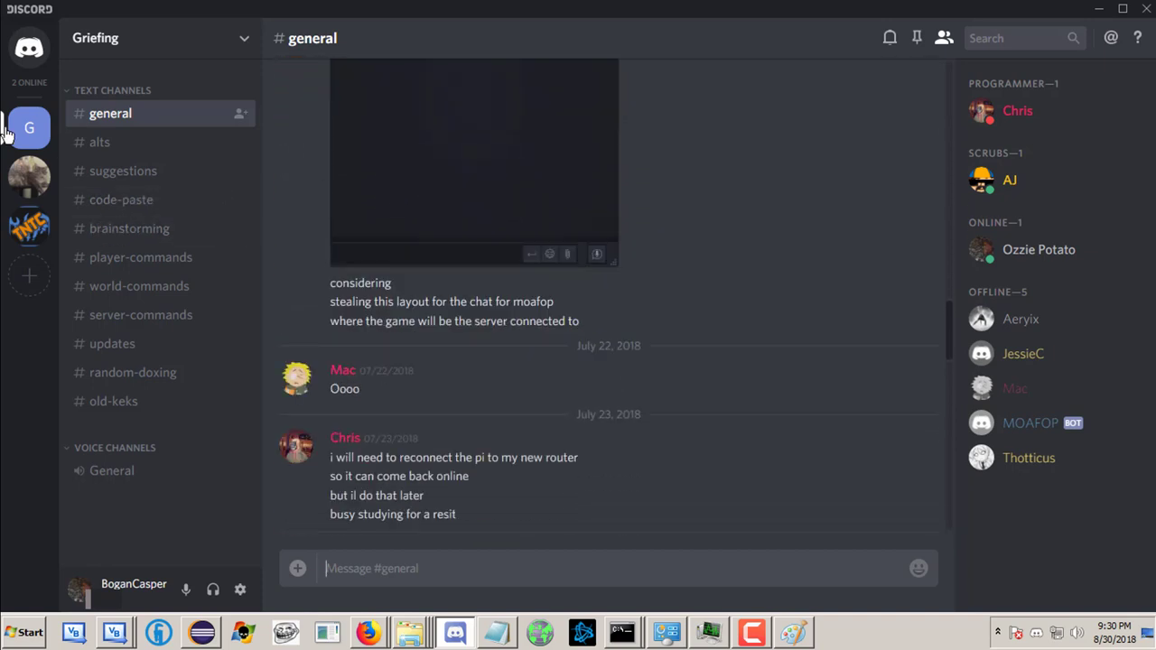
Open #alts and read back through the MOAFOP bot's early-July alt-account posts
click(122, 145)
scroll(361, 253, up, 3)
scroll(374, 258, up, 2)
scroll(393, 172, up, 2)
scroll(416, 216, up, 2)
scroll(417, 217, up, 2)
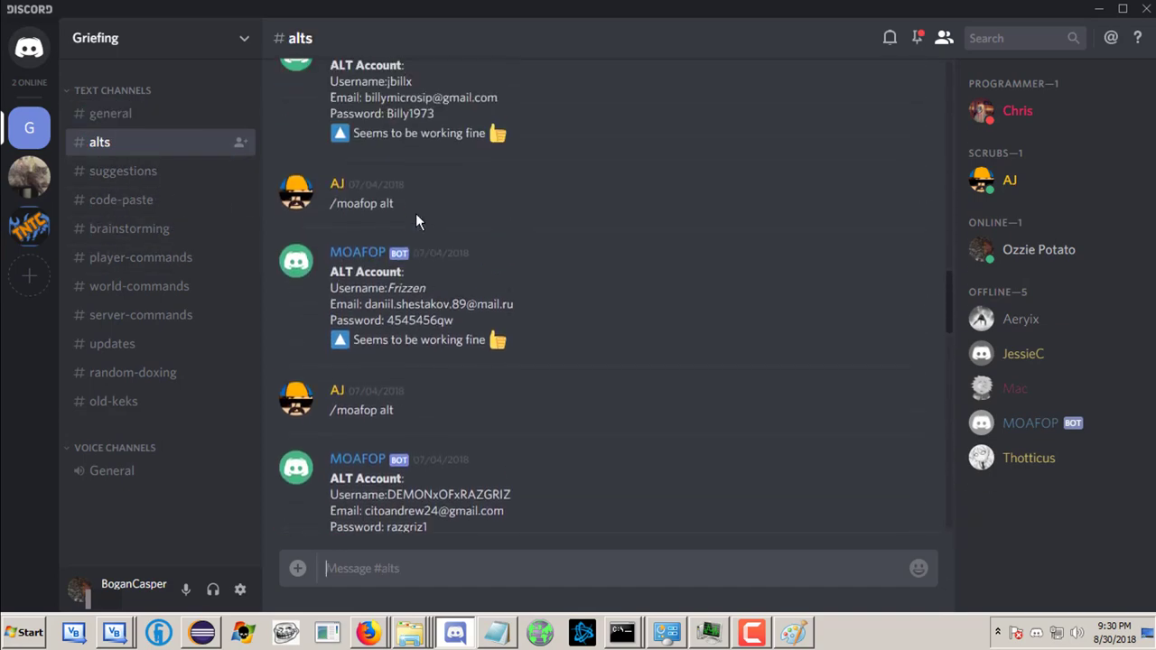
scroll(488, 209, up, 3)
scroll(508, 204, up, 2)
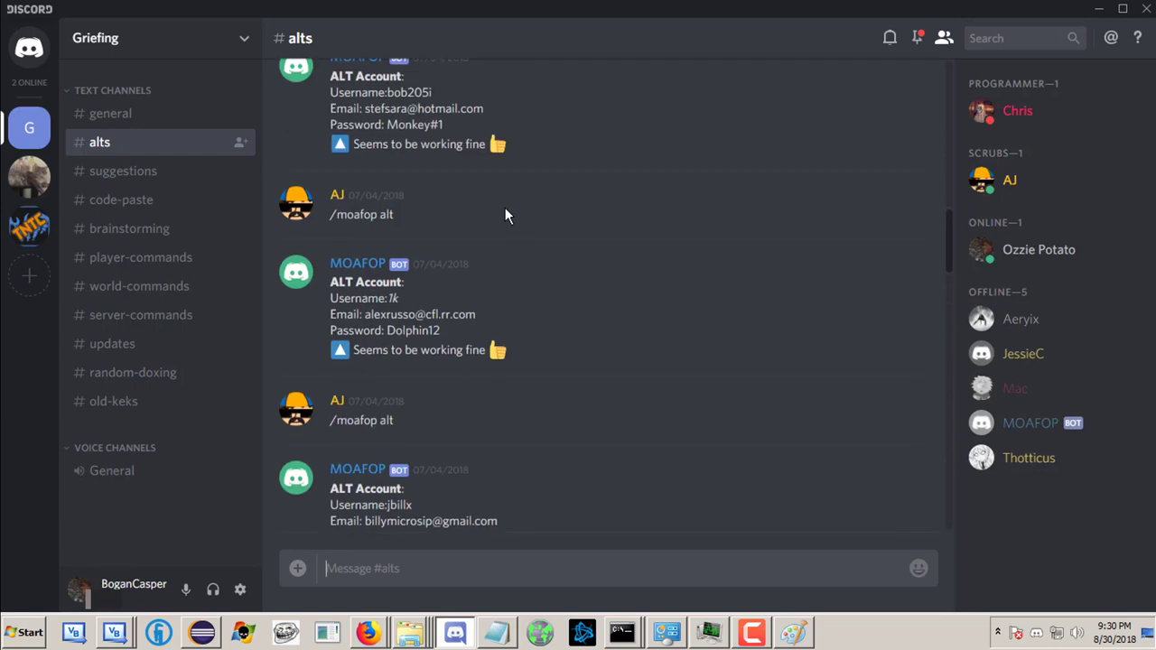
scroll(524, 258, up, 3)
scroll(552, 352, down, 6)
scroll(545, 325, down, 4)
scroll(572, 268, up, 6)
scroll(614, 247, up, 2)
scroll(588, 243, down, 4)
scroll(659, 239, down, 4)
scroll(722, 261, down, 3)
scroll(723, 261, down, 2)
scroll(619, 280, down, 2)
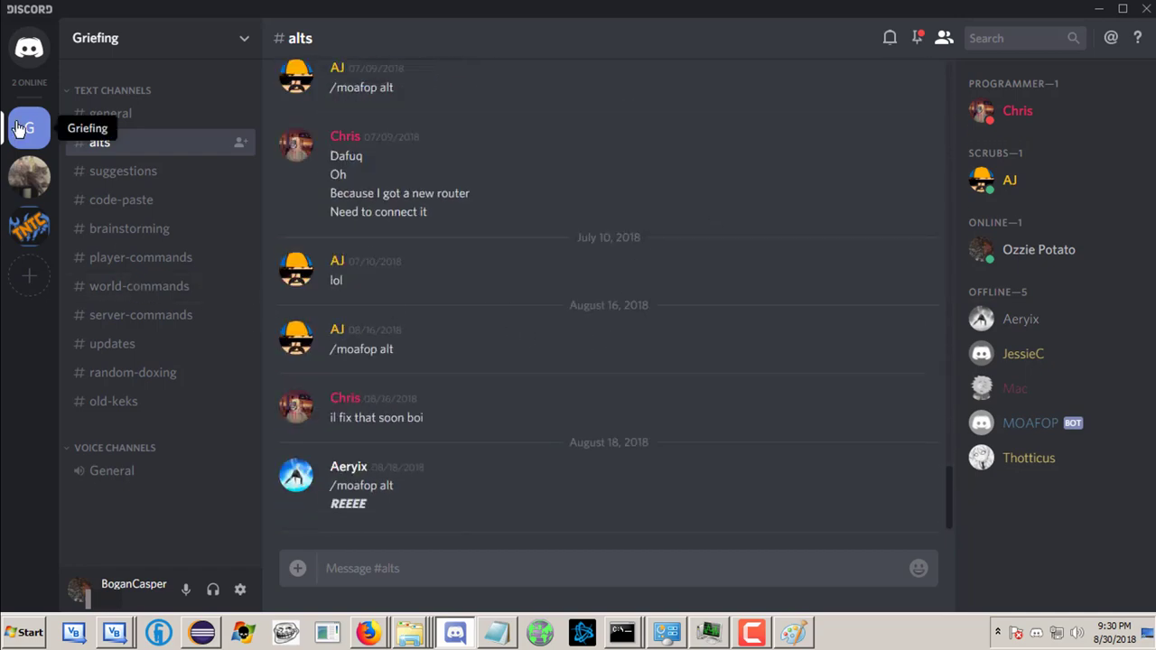
Open #code-paste and highlight port 47639 in Mac's June 2018 UDPC Port message
click(122, 197)
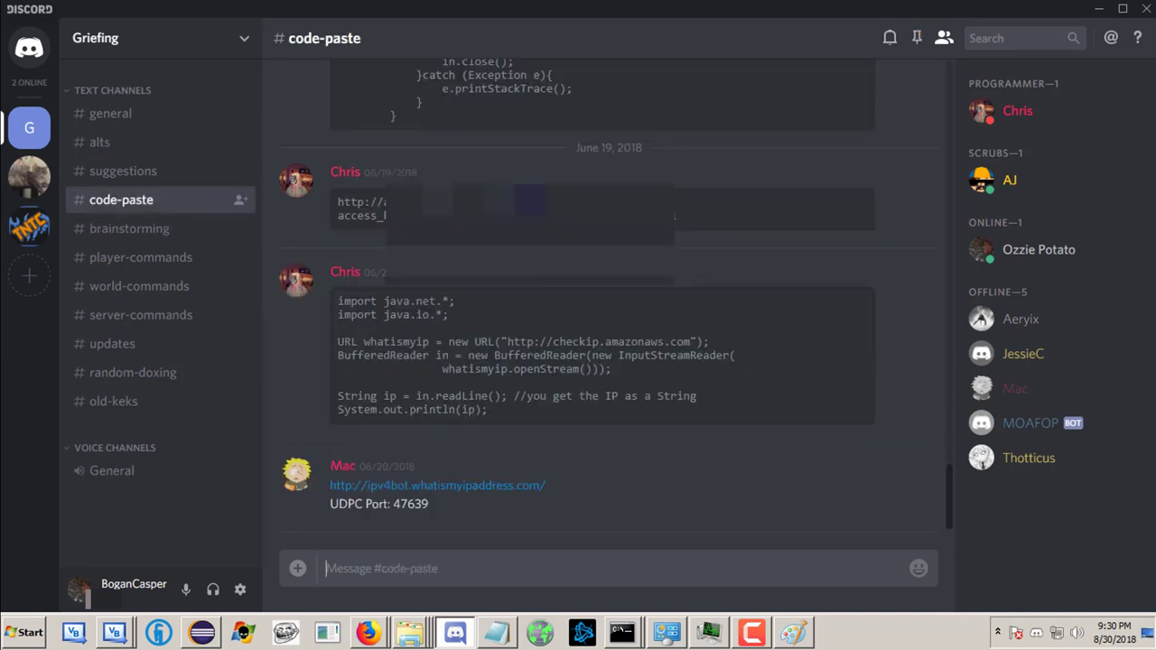
scroll(452, 292, up, 1)
scroll(451, 292, up, 3)
scroll(596, 298, up, 1)
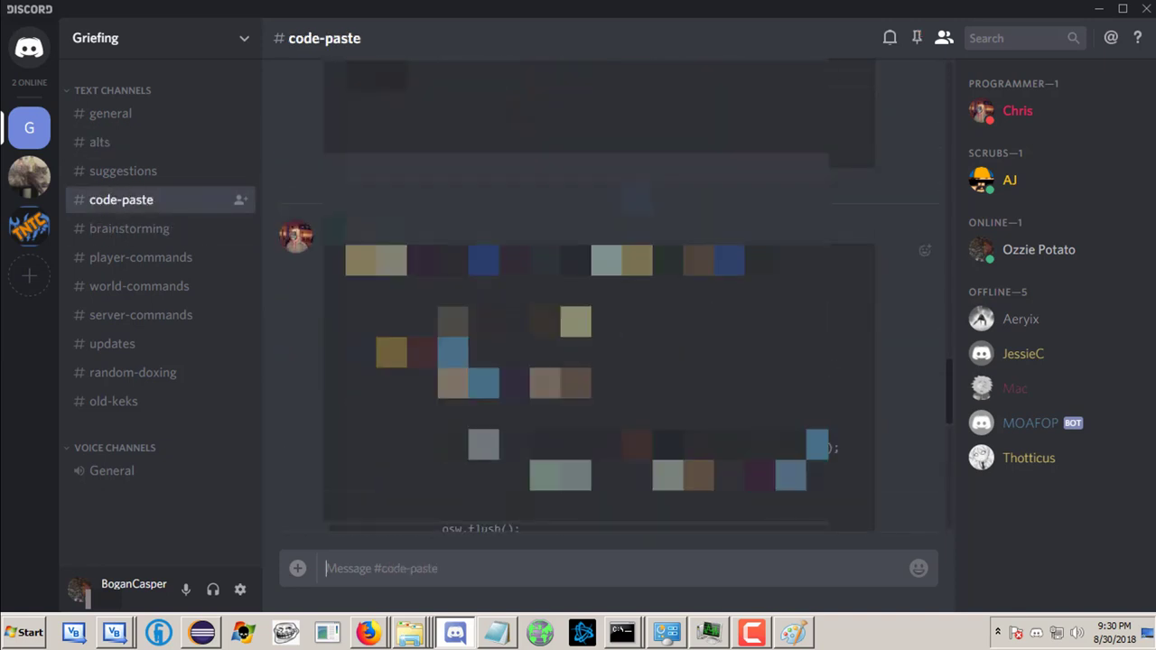
scroll(596, 298, up, 2)
scroll(596, 298, down, 4)
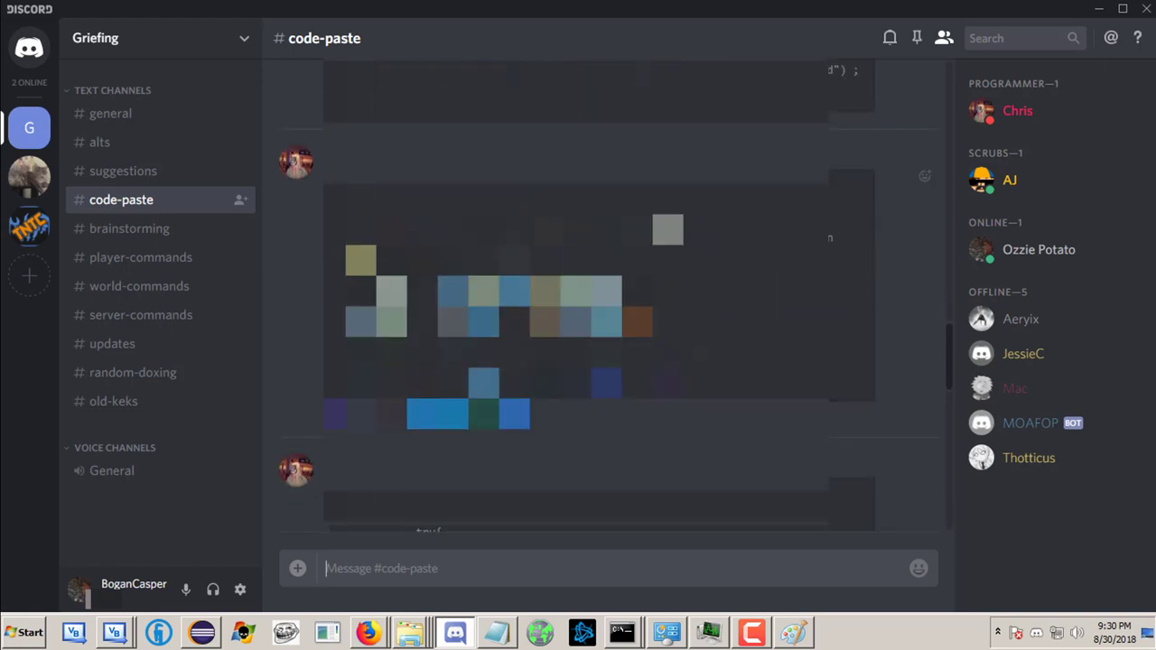
scroll(596, 298, down, 4)
scroll(596, 298, down, 2)
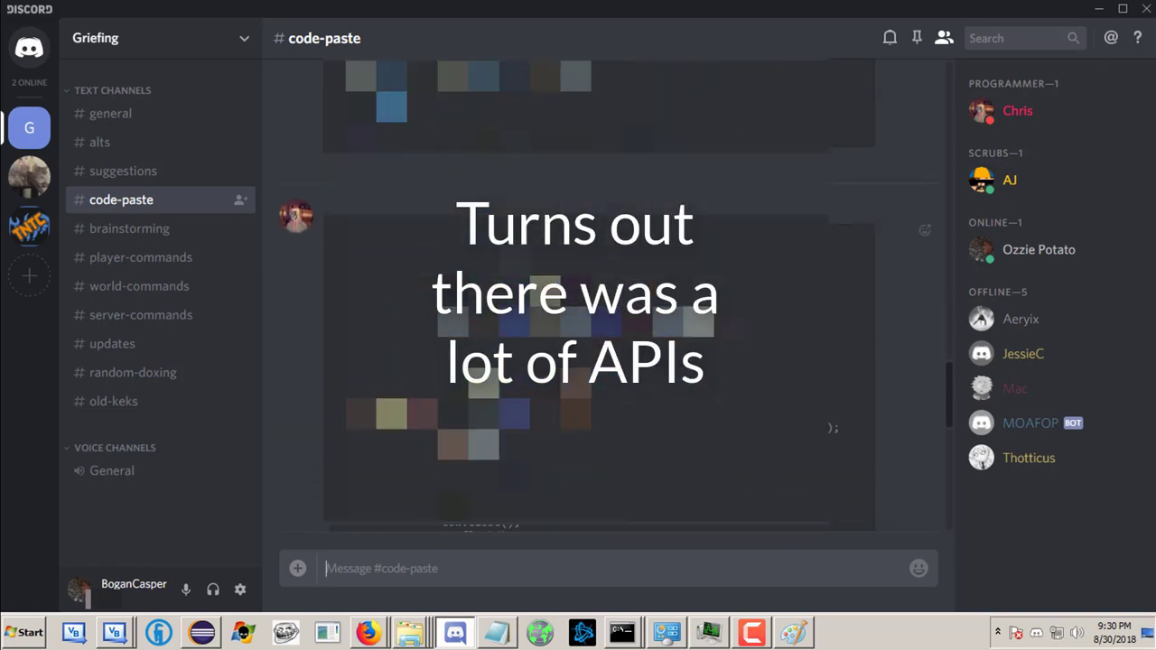
scroll(596, 298, down, 4)
scroll(596, 298, down, 3)
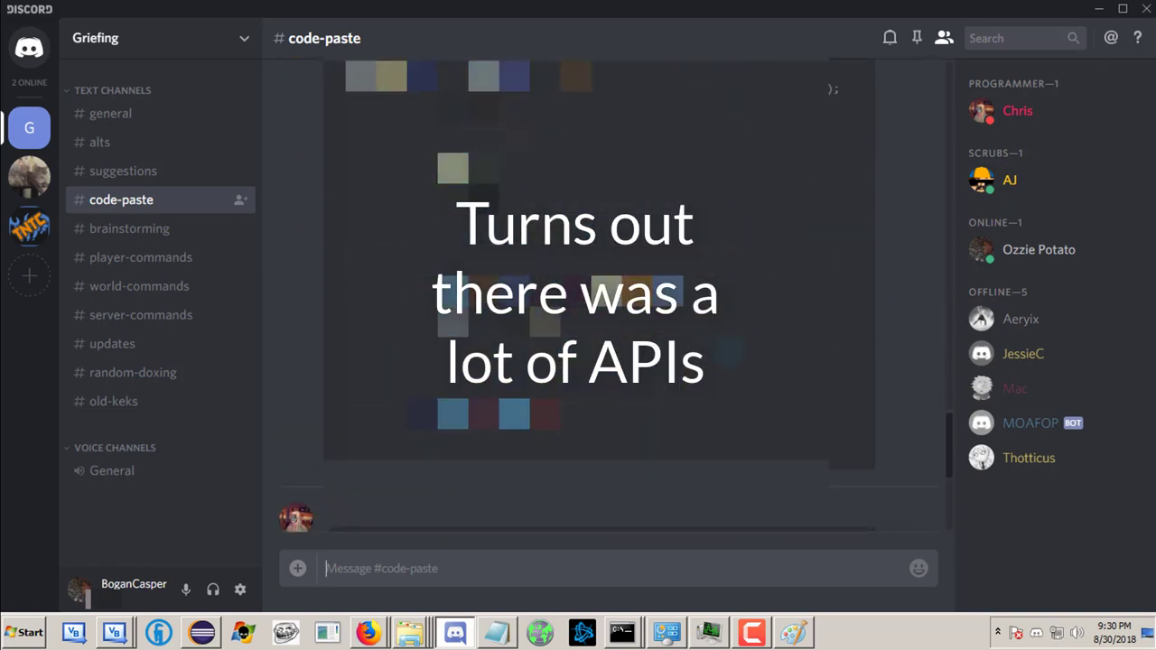
scroll(596, 298, down, 3)
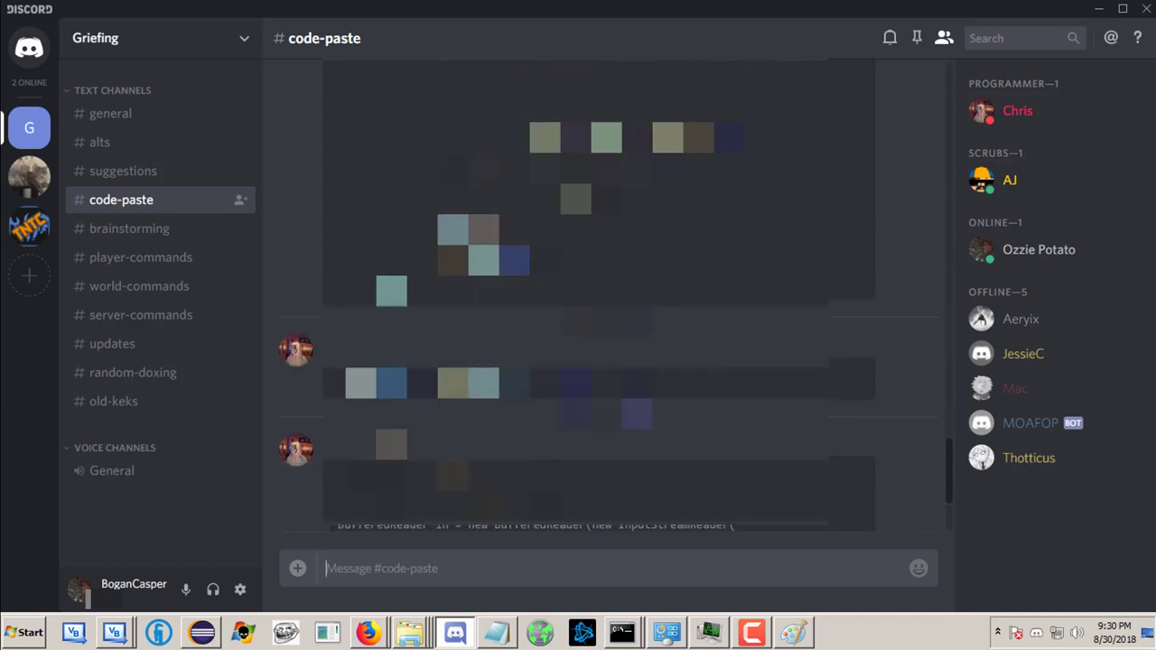
scroll(596, 298, down, 2)
scroll(596, 298, down, 2)
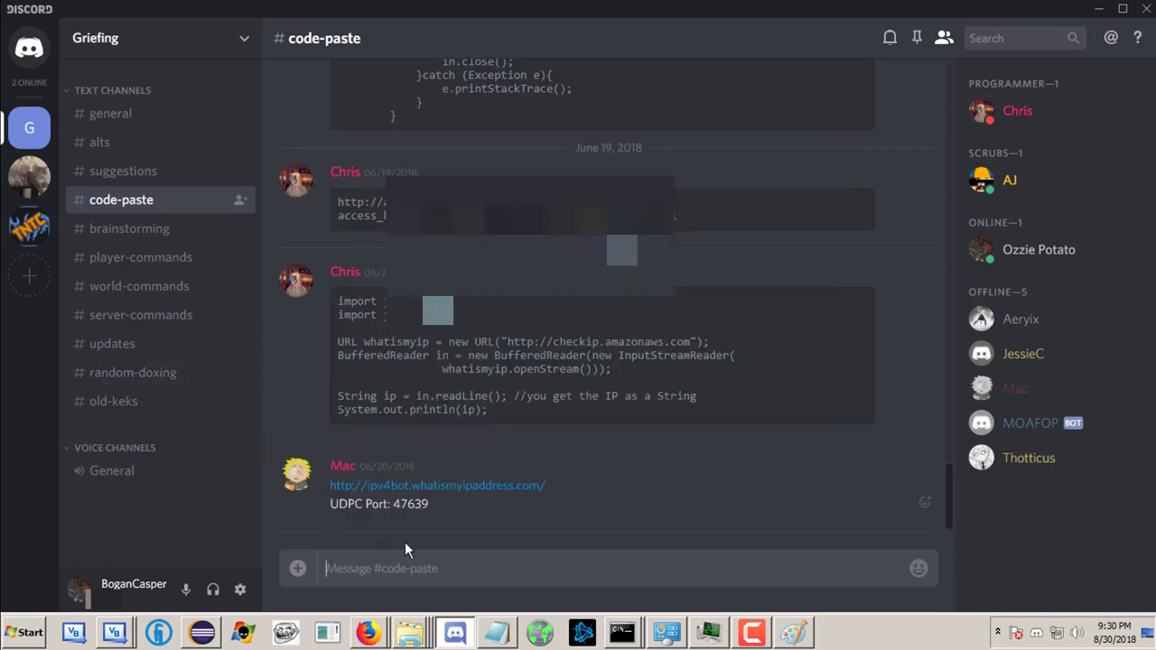
drag(347, 512, 331, 506)
click(321, 511)
scroll(420, 511, up, 2)
scroll(432, 522, down, 2)
drag(432, 506, 331, 506)
click(356, 513)
double_click(393, 506)
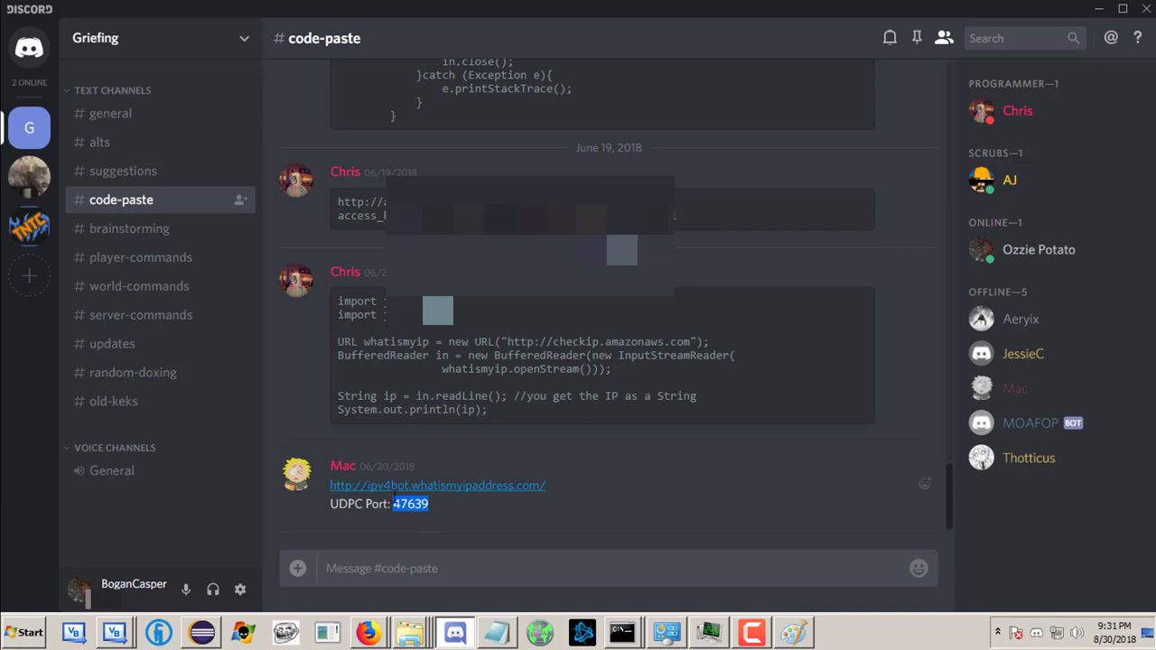
click(138, 115)
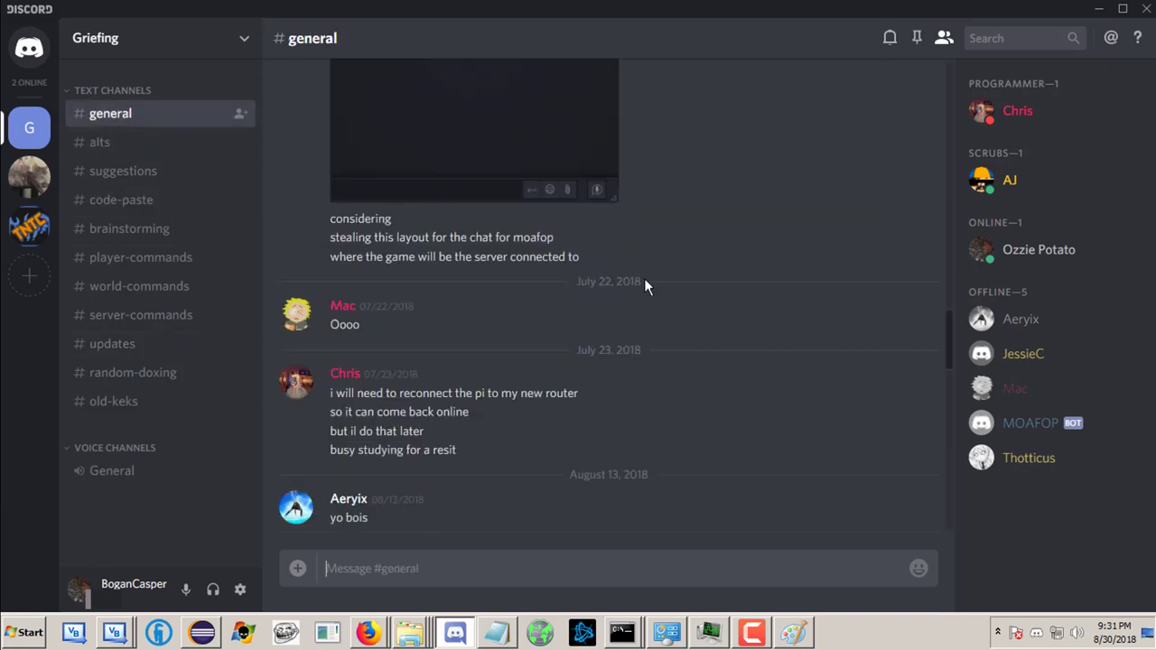
scroll(632, 307, down, 2)
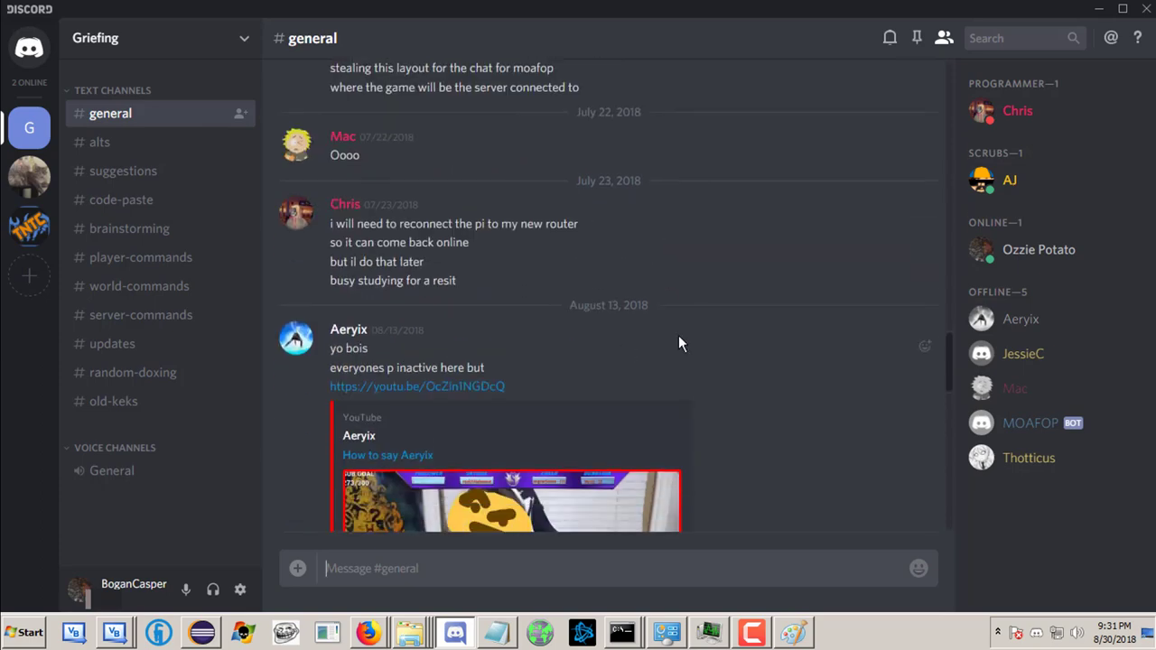
scroll(632, 339, down, 1)
scroll(687, 336, down, 5)
scroll(686, 337, up, 5)
scroll(686, 337, up, 1)
scroll(686, 337, down, 5)
scroll(686, 337, down, 5)
scroll(686, 337, down, 1)
scroll(759, 336, up, 3)
scroll(784, 338, up, 2)
scroll(784, 338, up, 3)
scroll(784, 338, down, 5)
scroll(784, 338, down, 1)
click(478, 382)
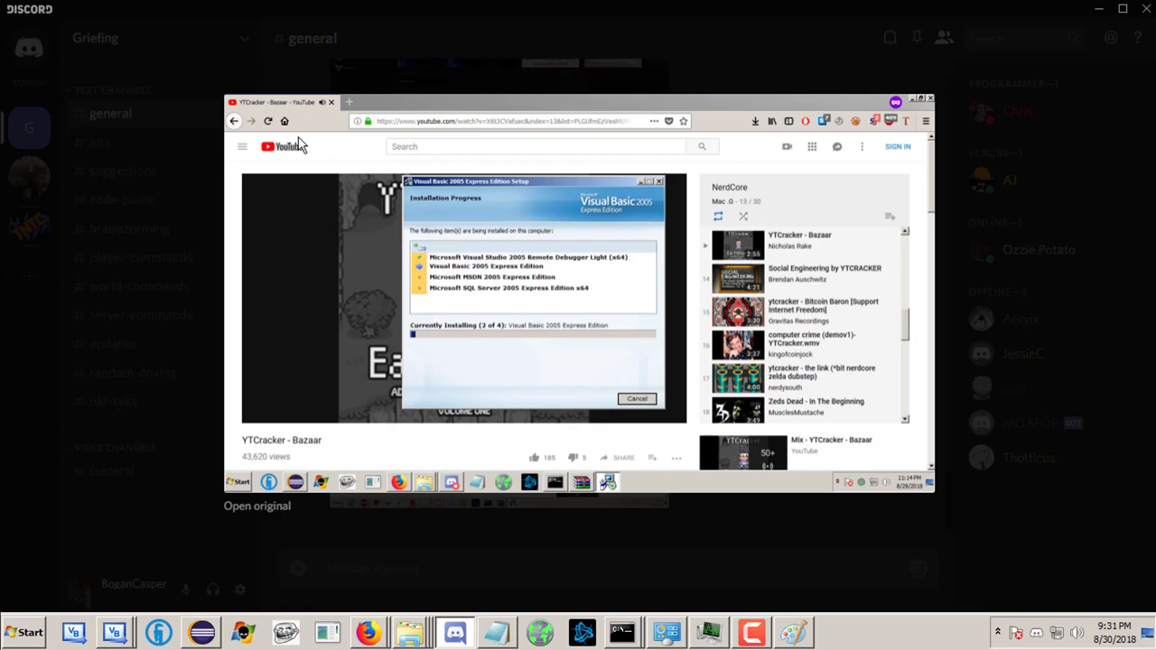
click(158, 124)
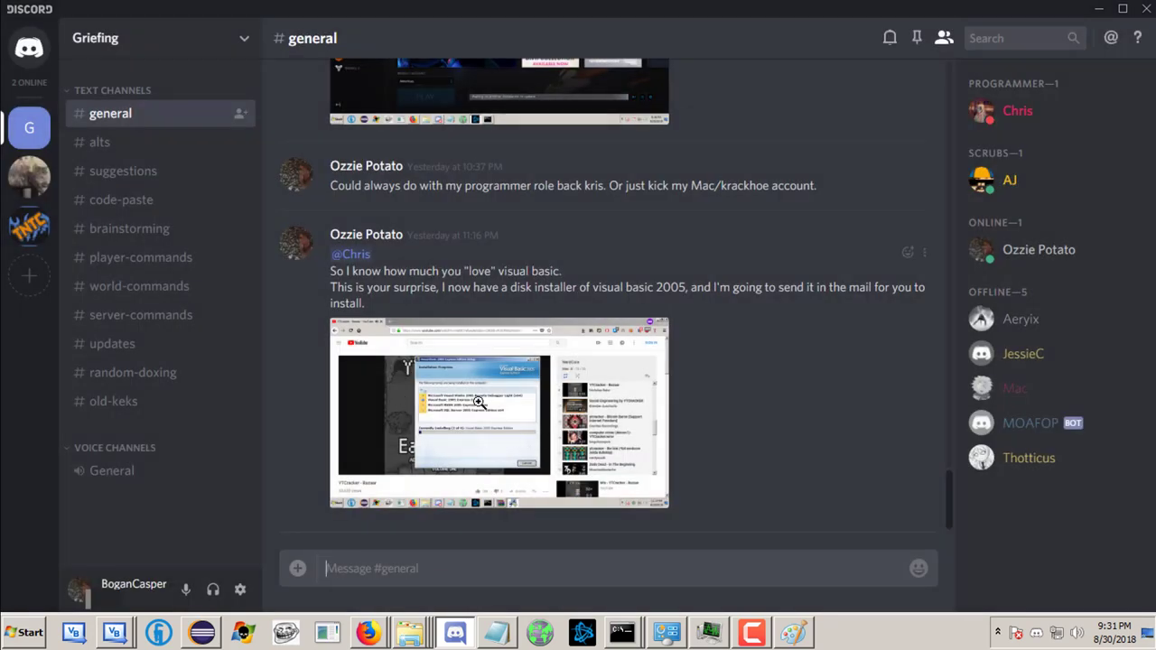
click(490, 400)
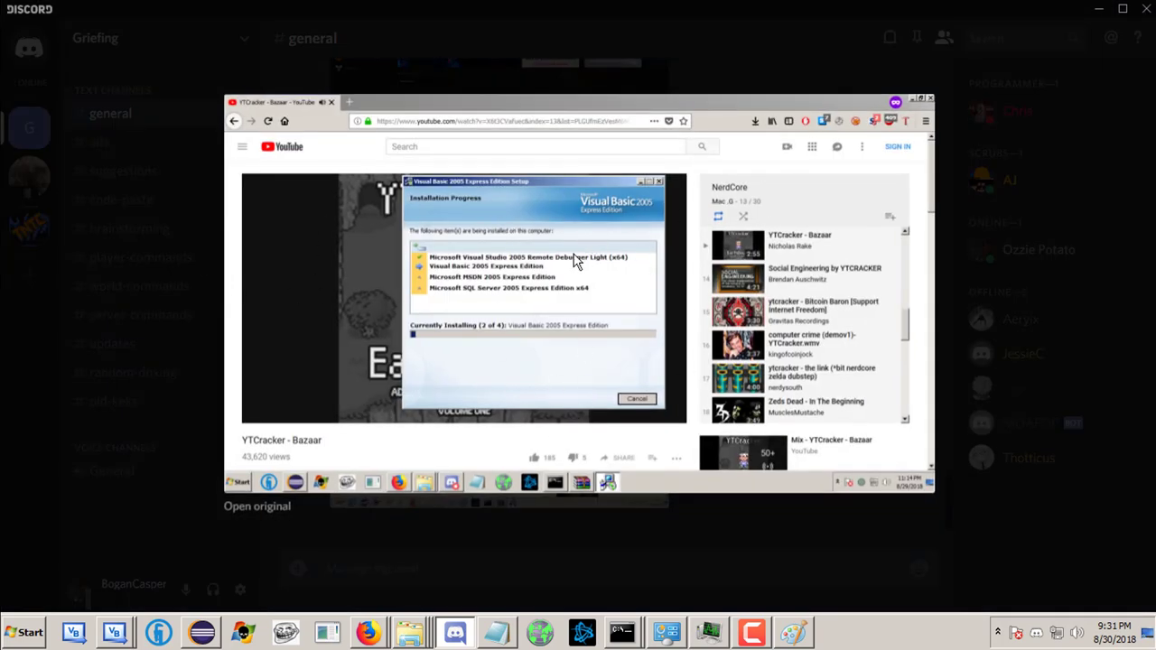
click(61, 230)
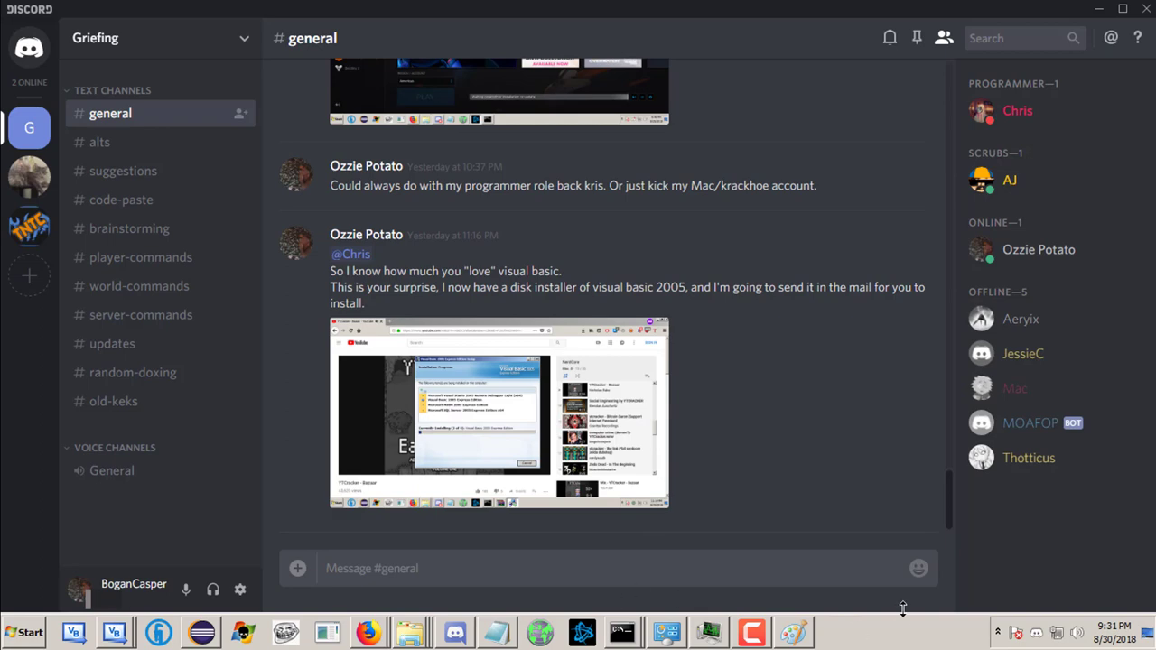
mouse_move(623, 271)
click(438, 440)
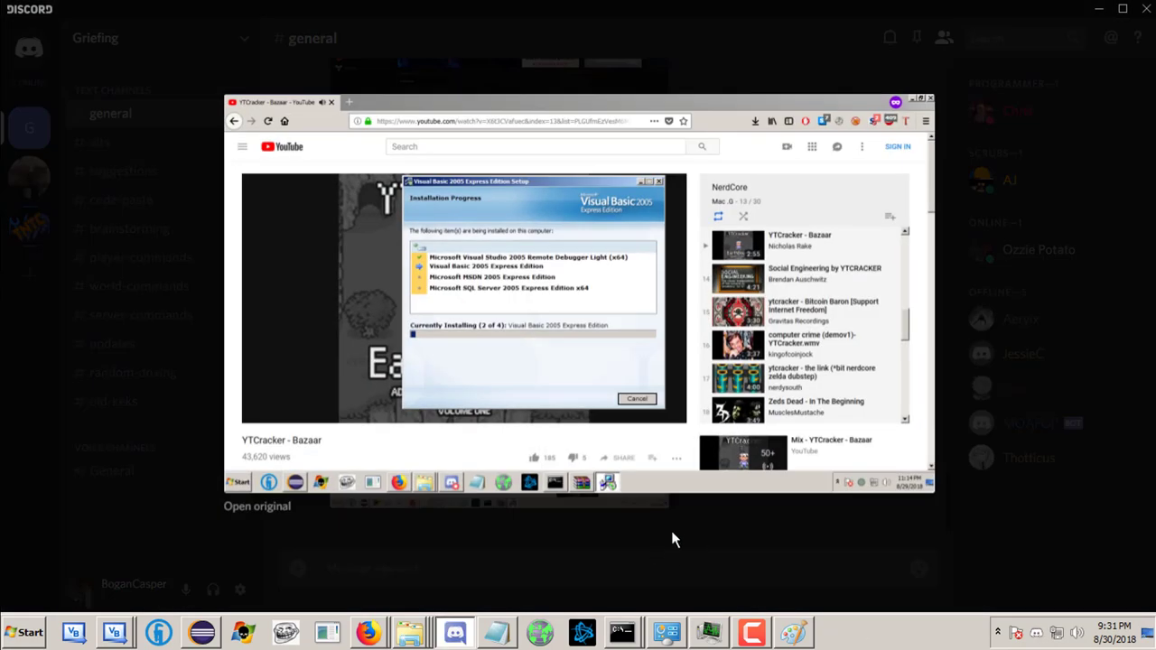
click(819, 593)
scroll(458, 316, up, 5)
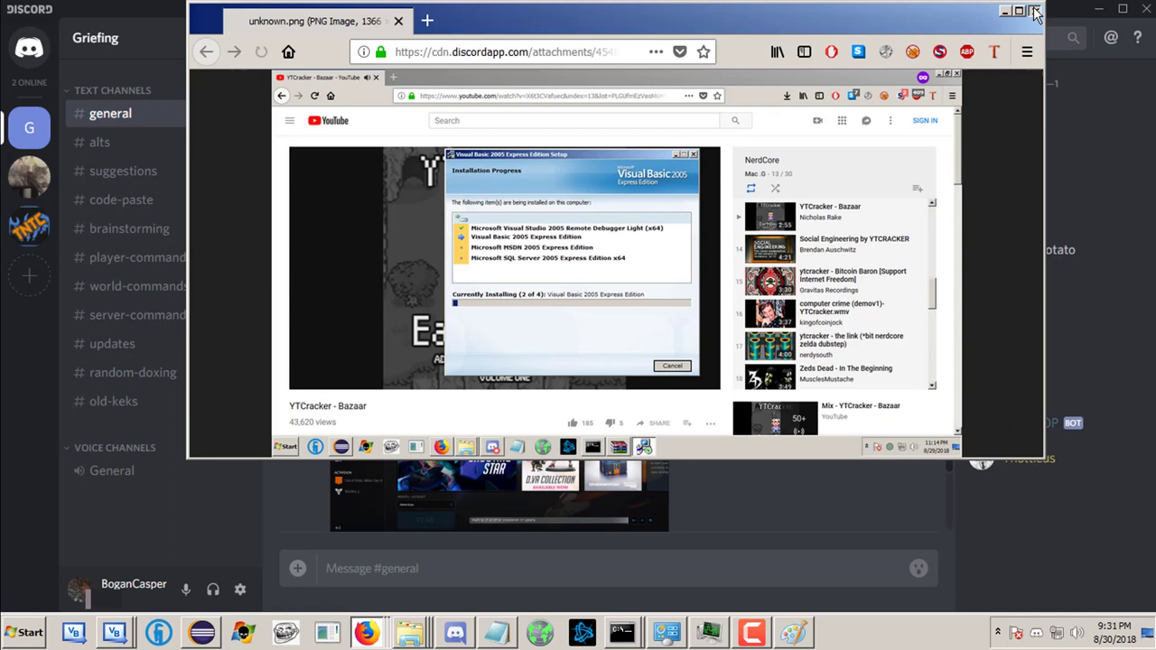
click(1035, 10)
scroll(578, 230, down, 5)
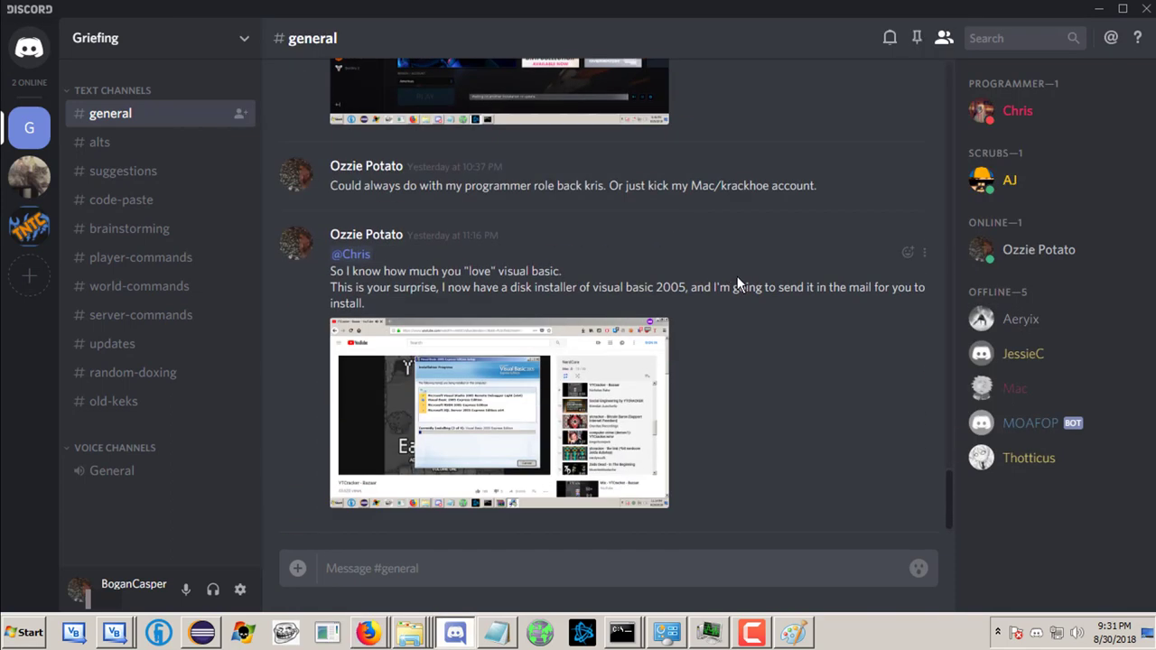
Return to #alts on the Griefing server to see the August 2018 /moafop alt requests
click(117, 149)
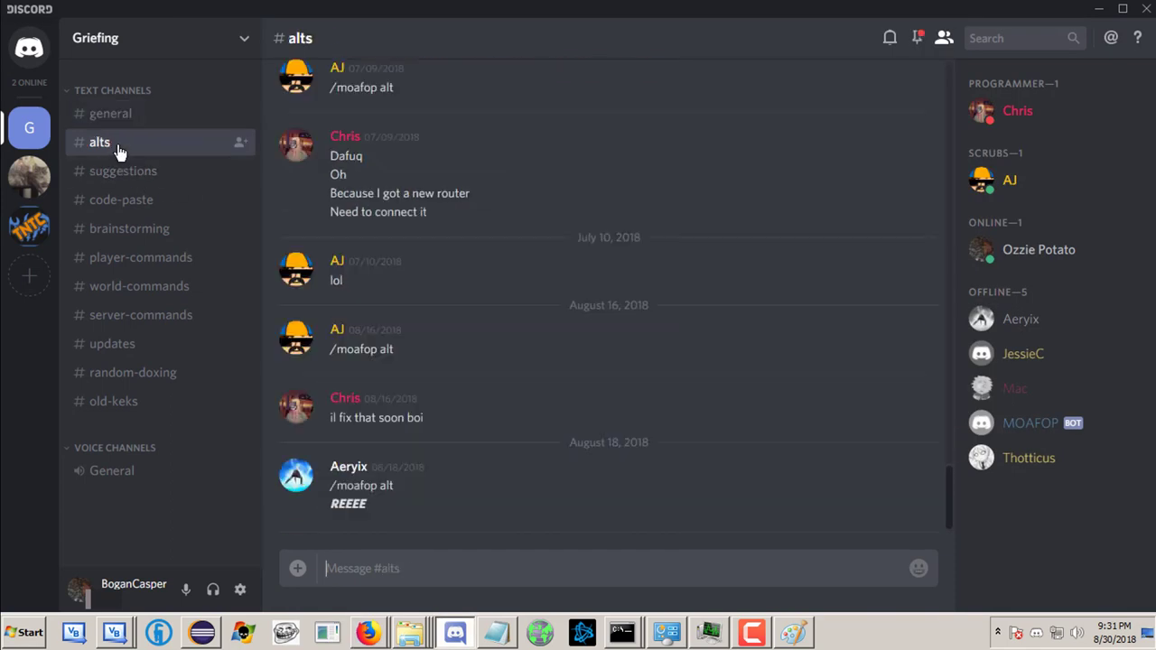